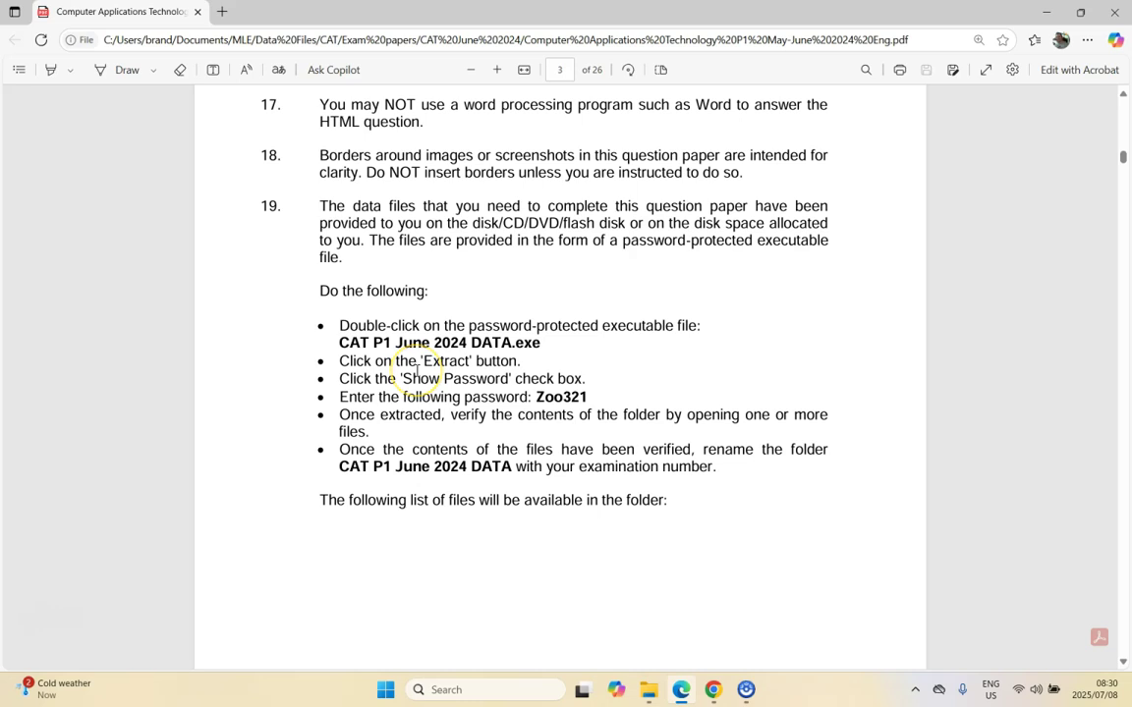
- Leave the page 3 data-file instructions and switch to the Drive folder window
key("alt+Tab")
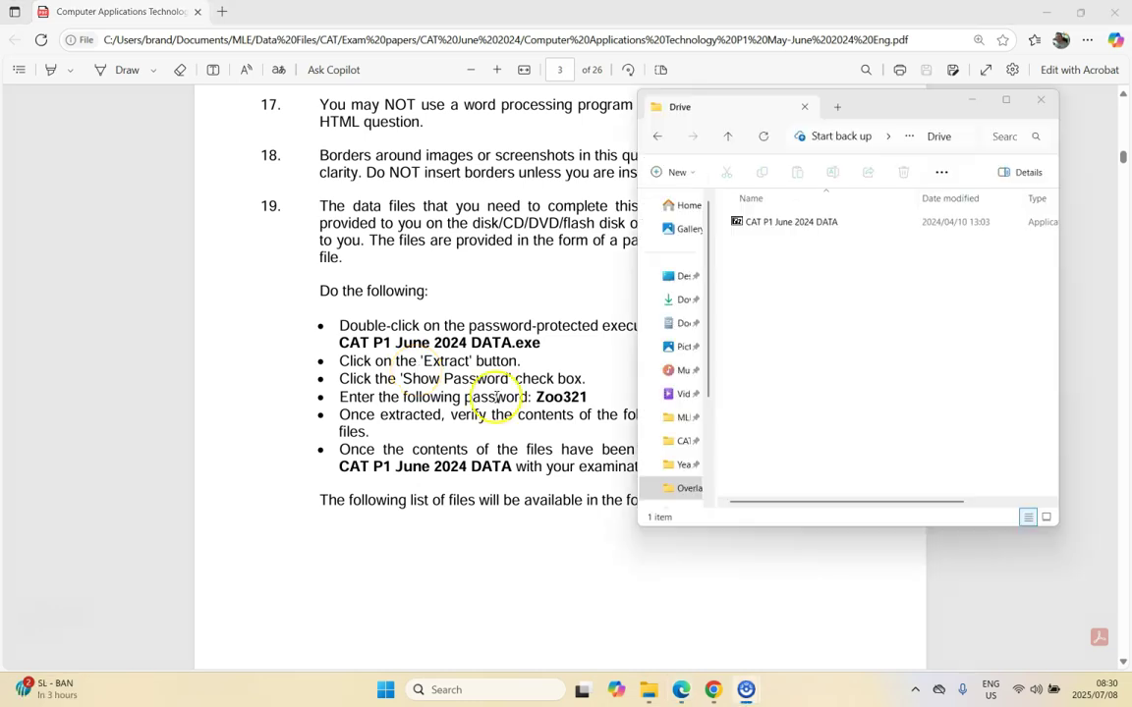
- Extract CAT P1 June 2024 DATA.exe into the Drive folder, supplying the exam password
double_click(797, 224)
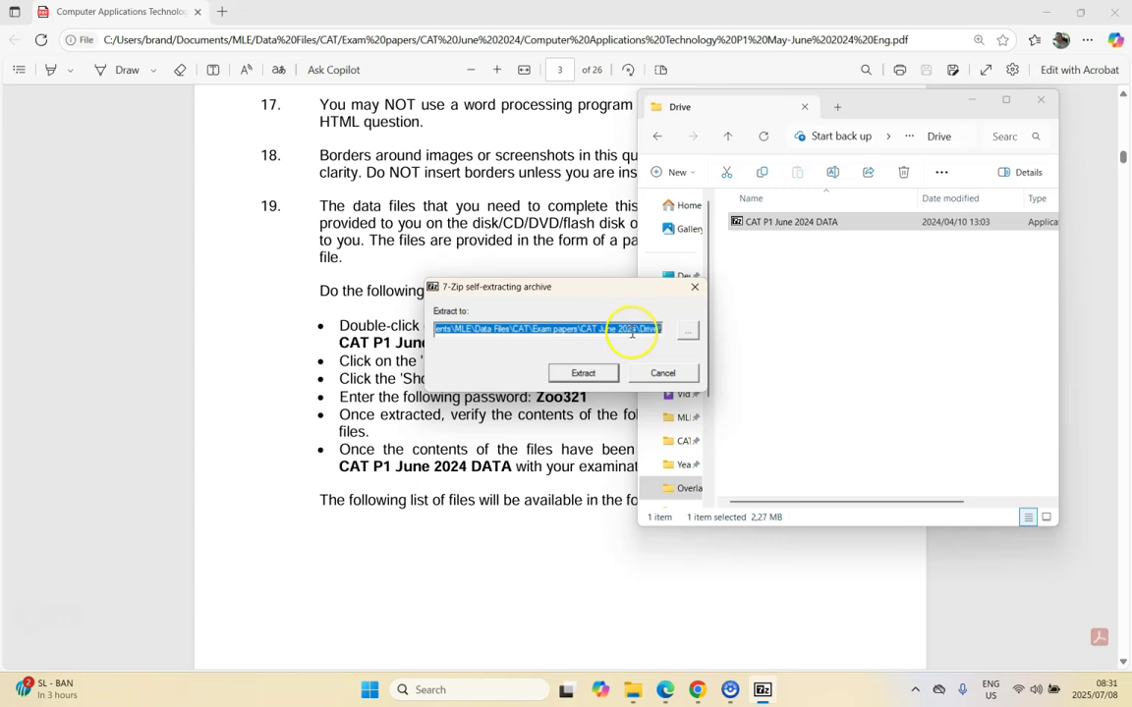
left_click(582, 374)
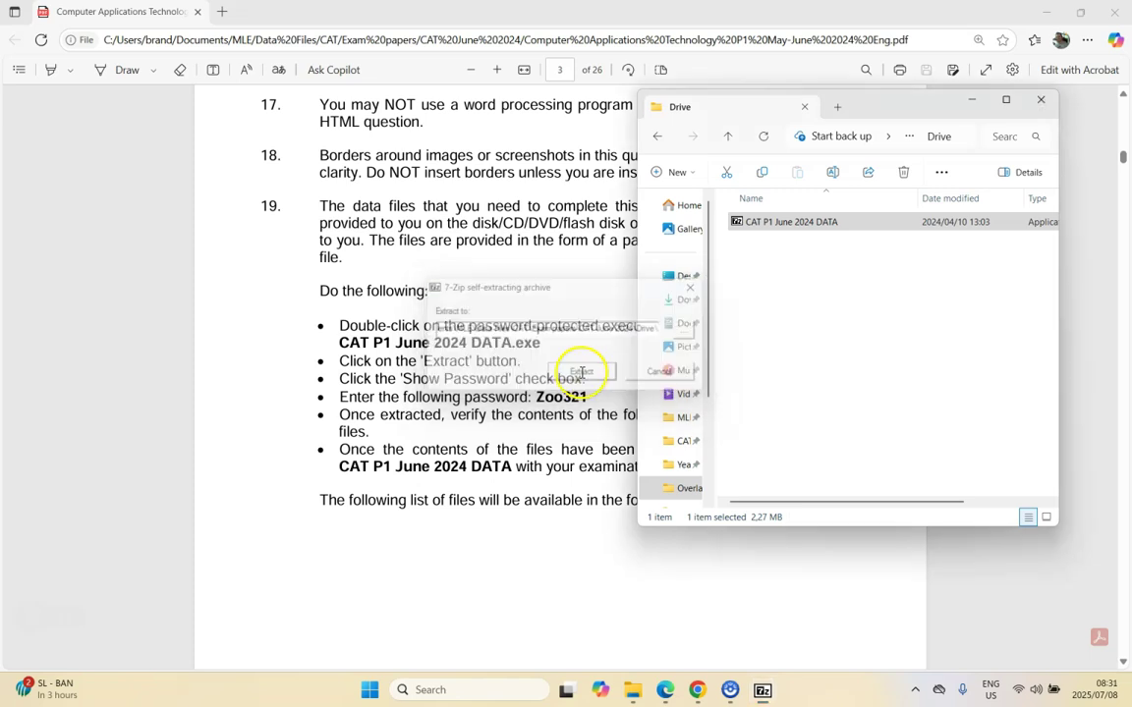
left_click(526, 543)
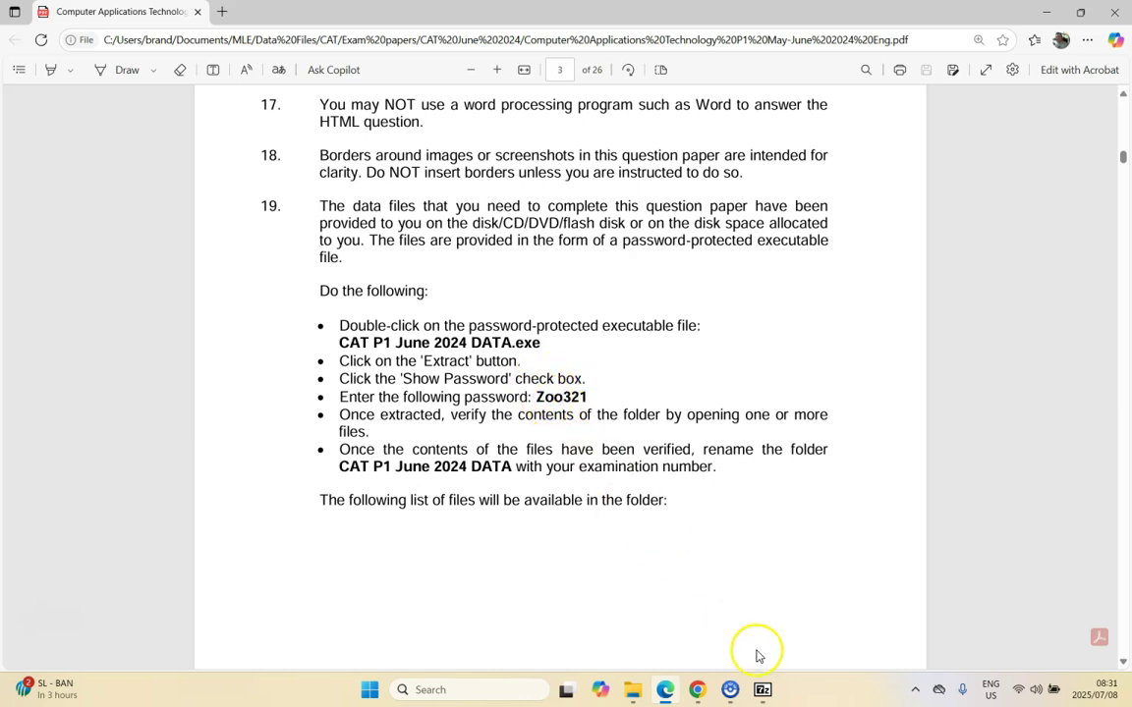
left_click(764, 688)
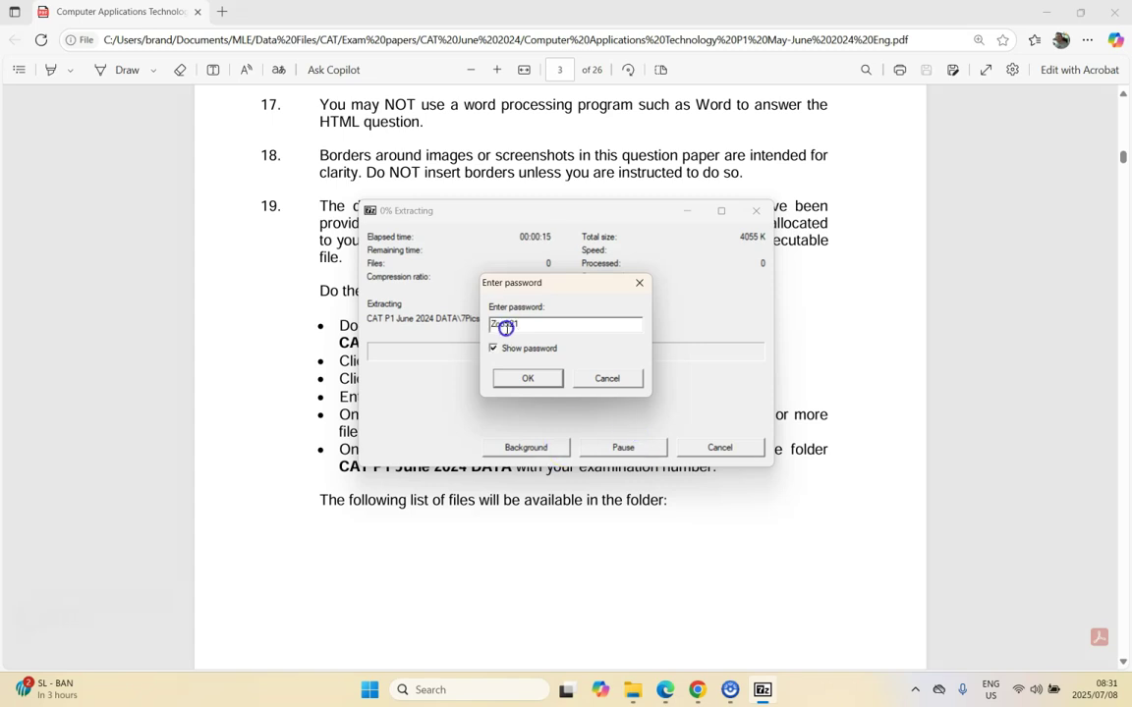
left_click(530, 380)
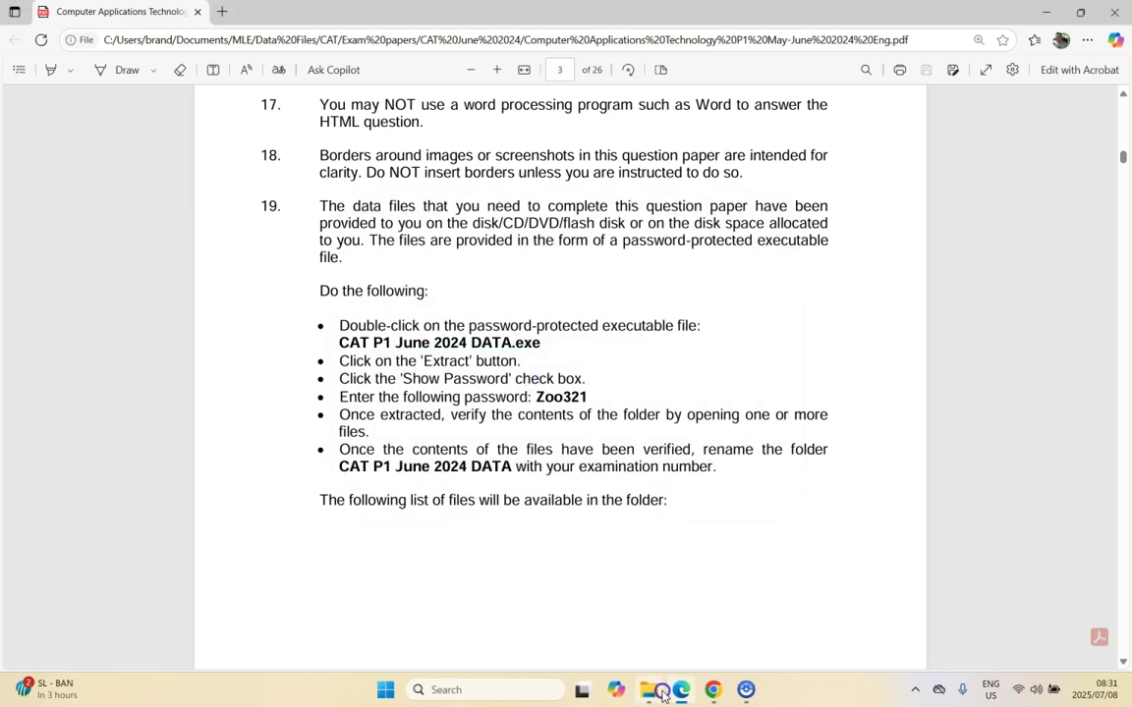
- Open the extracted CAT P1 June 2024 DATA folder to check its 15 files, then go back
left_click(649, 689)
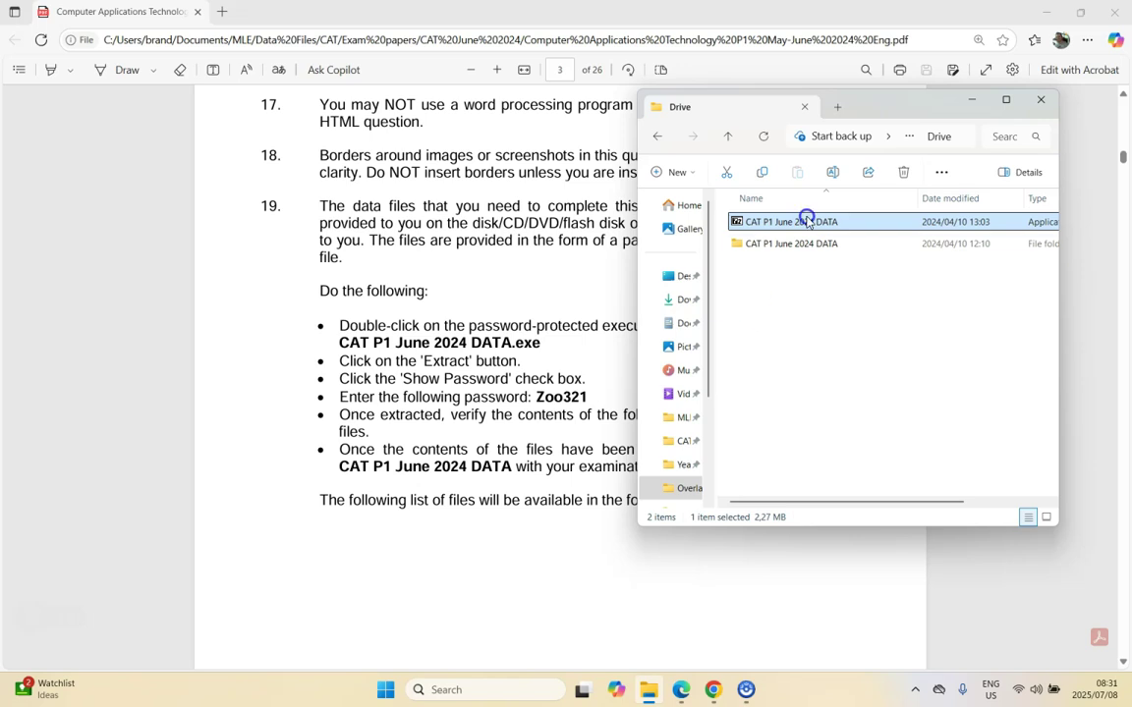
double_click(757, 246)
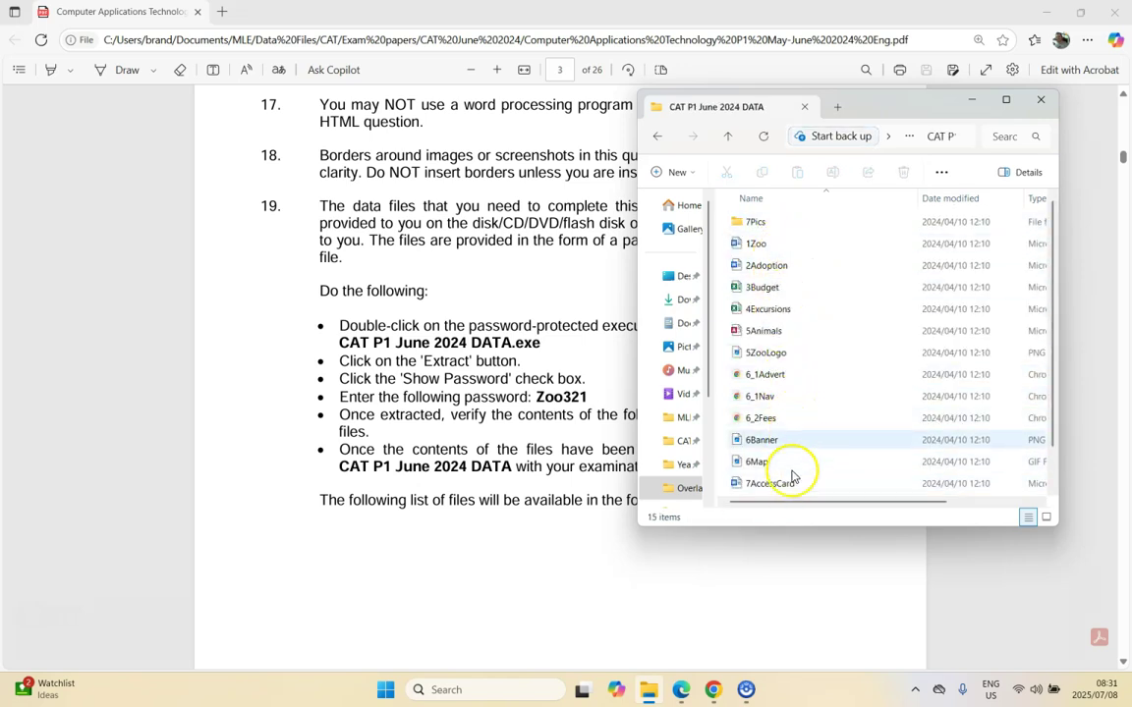
left_click(657, 136)
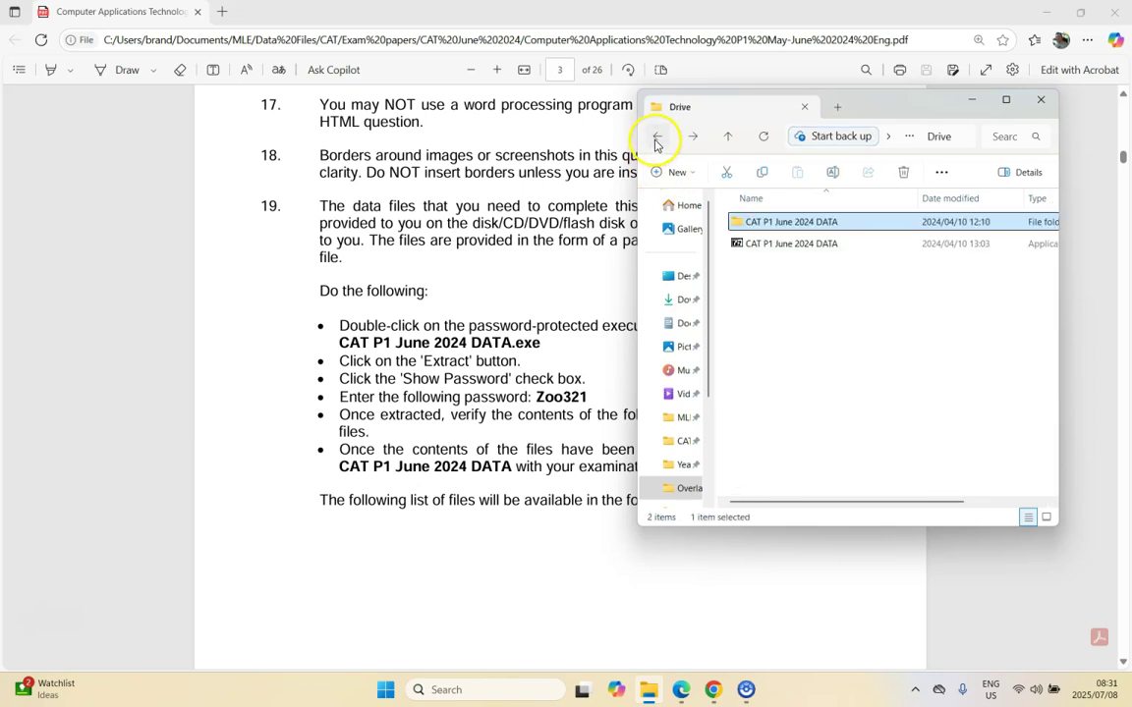
- Rename the CAT P1 June 2024 DATA folder to the examination number and open it
left_click(784, 223)
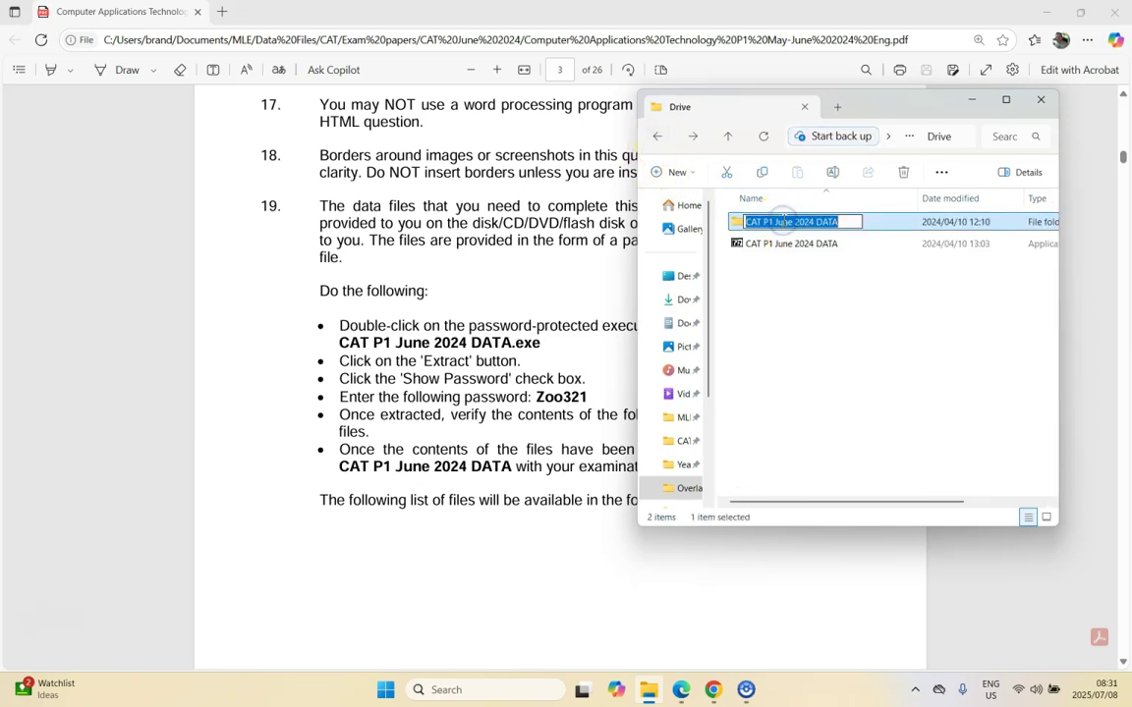
key("End")
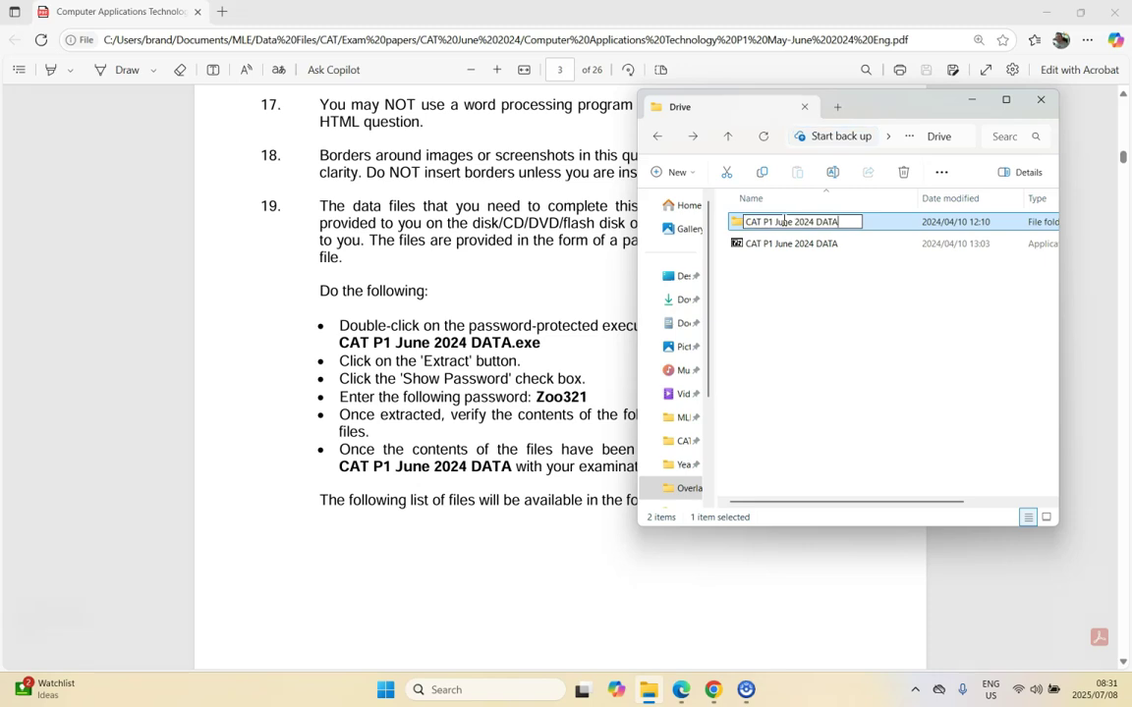
key("ctrl+a")
type("12365464645")
left_click(784, 221)
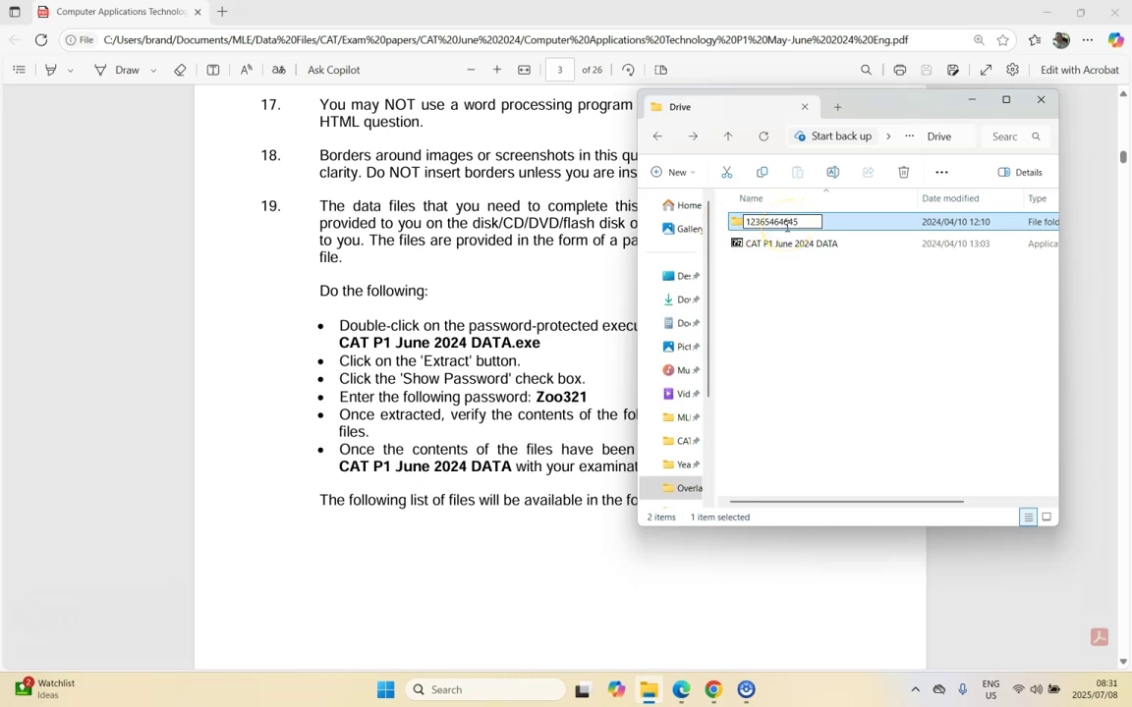
left_click(778, 297)
double_click(775, 222)
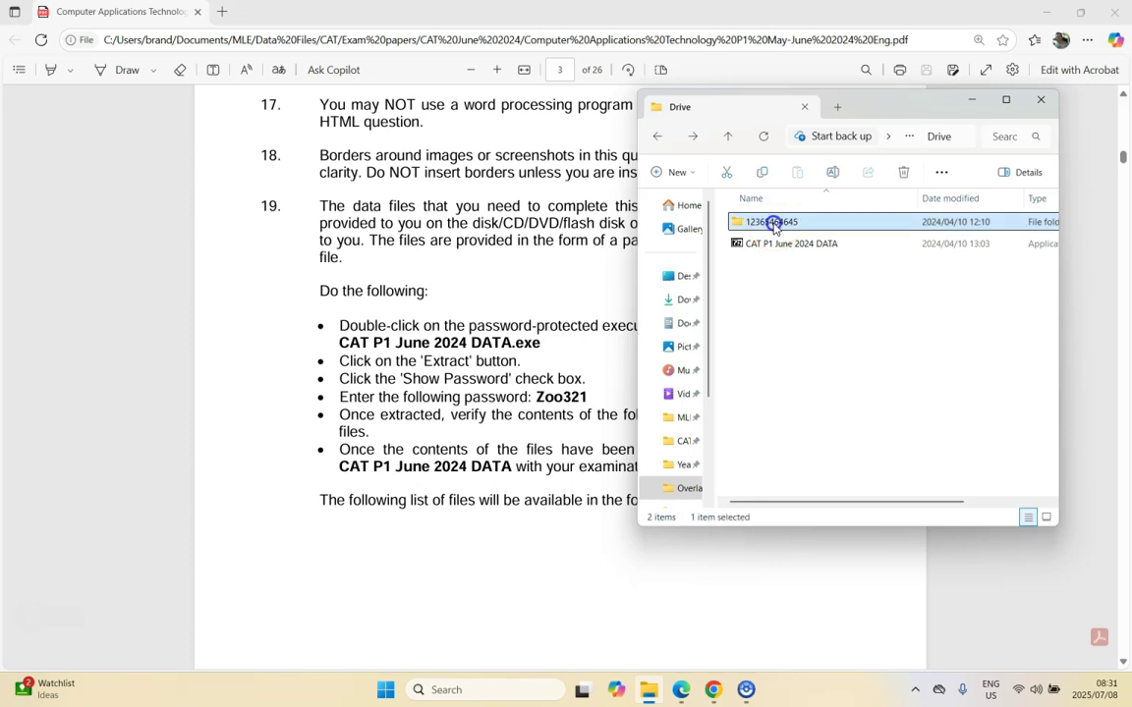
- Scroll the exam paper past the page 4 file table to Question 1 on page 5
scroll(397, 230, "down", 5)
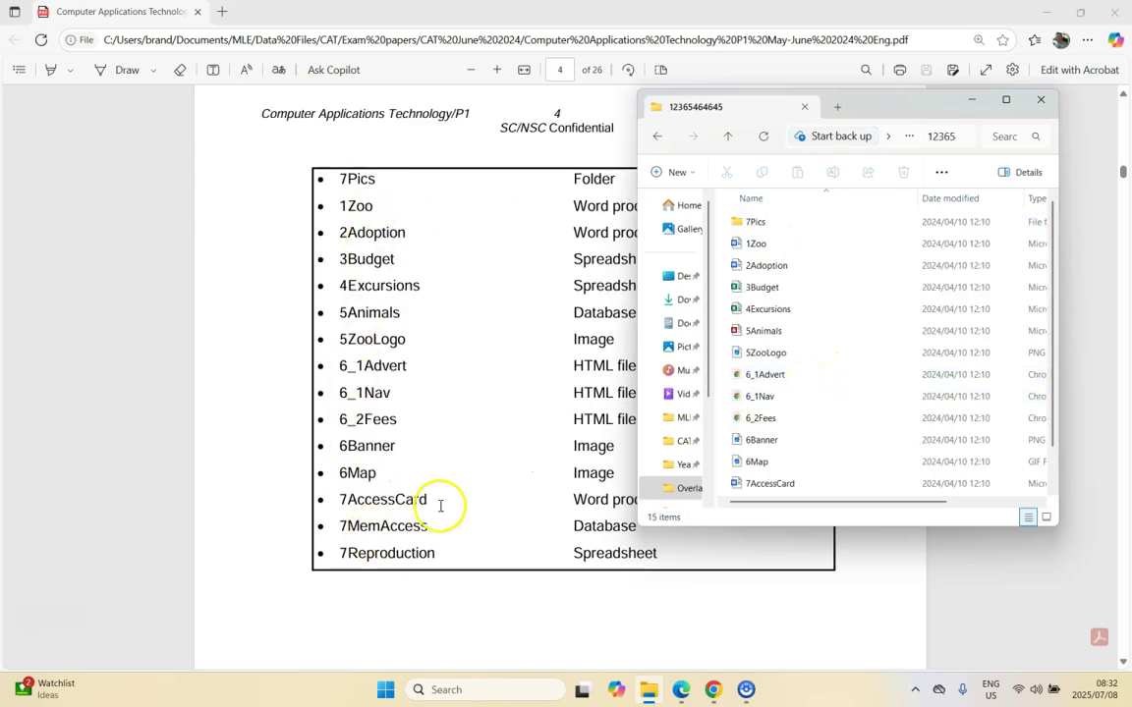
left_click(479, 472)
scroll(479, 393, "down", 5)
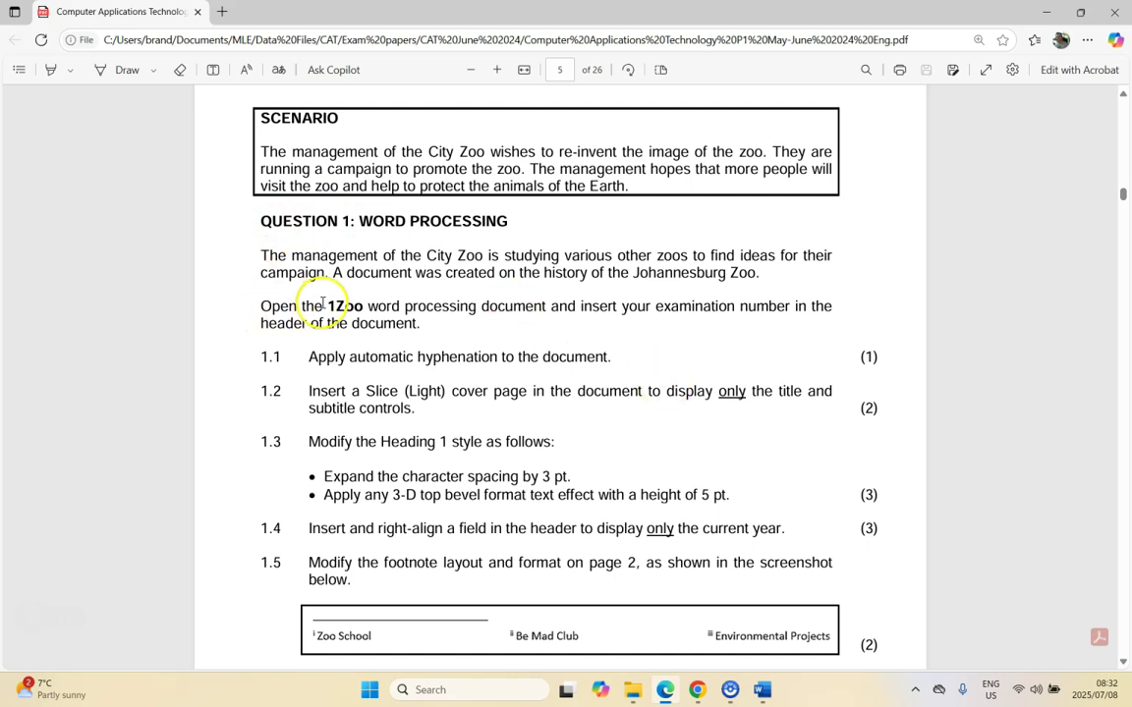
left_click(761, 696)
left_click(245, 404)
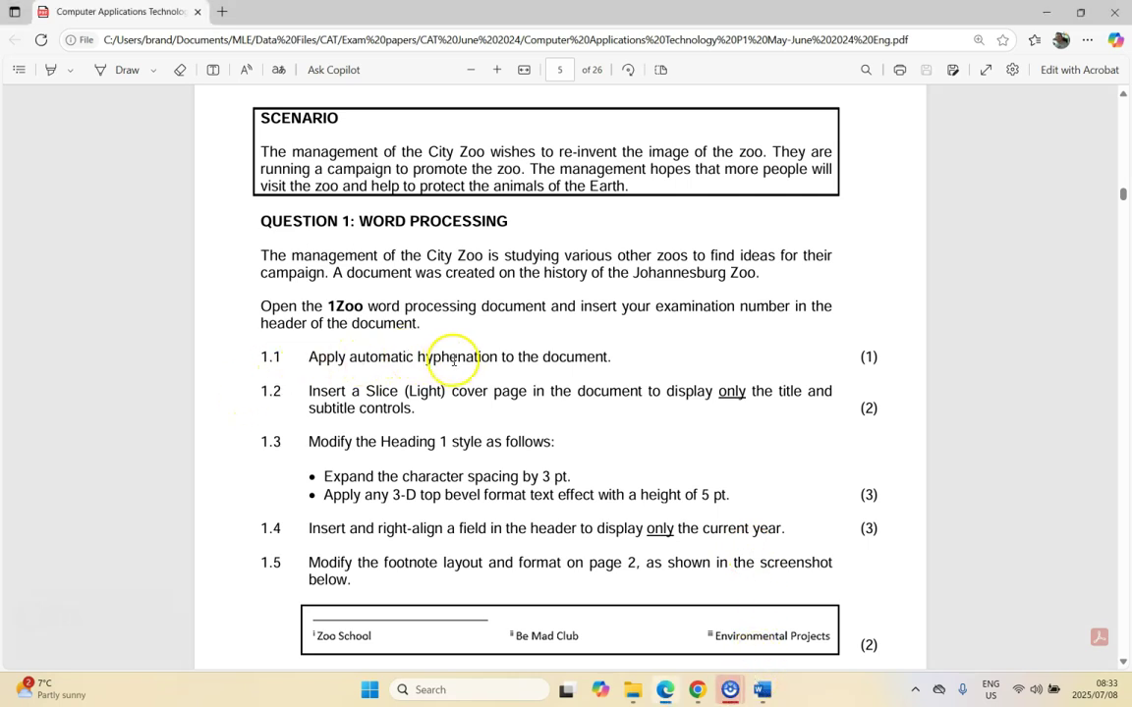
- Set hyphenation in the 1Zoo document to Automatic from the Layout tab
key("alt+Tab")
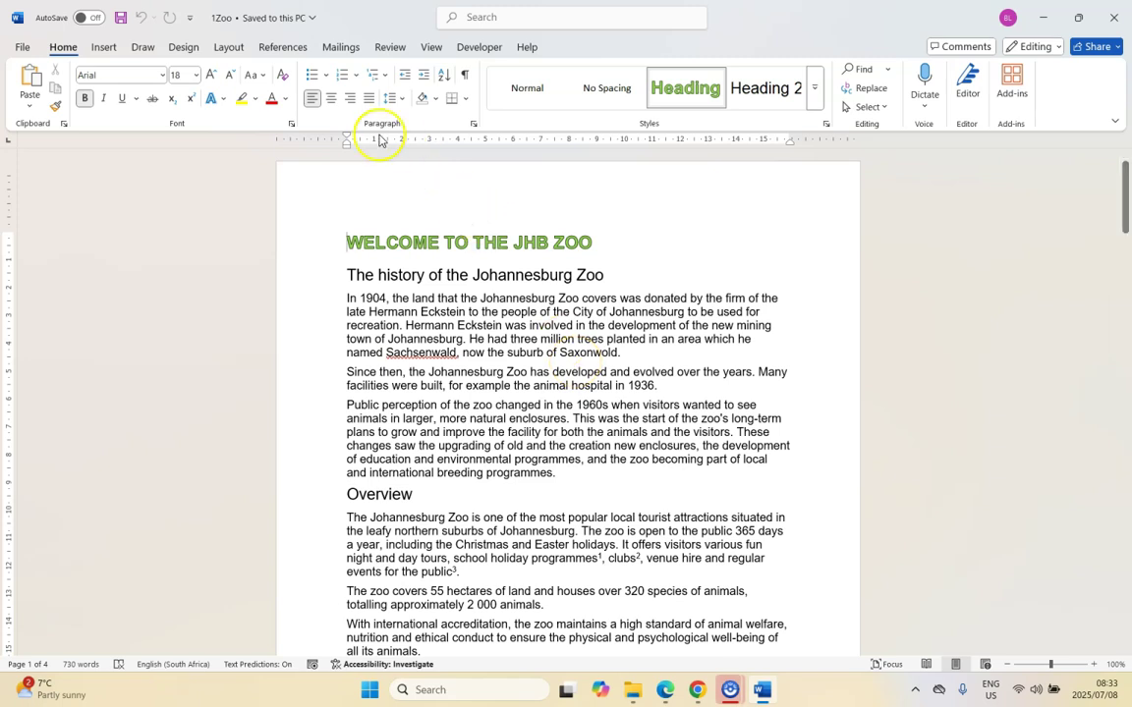
left_click(229, 48)
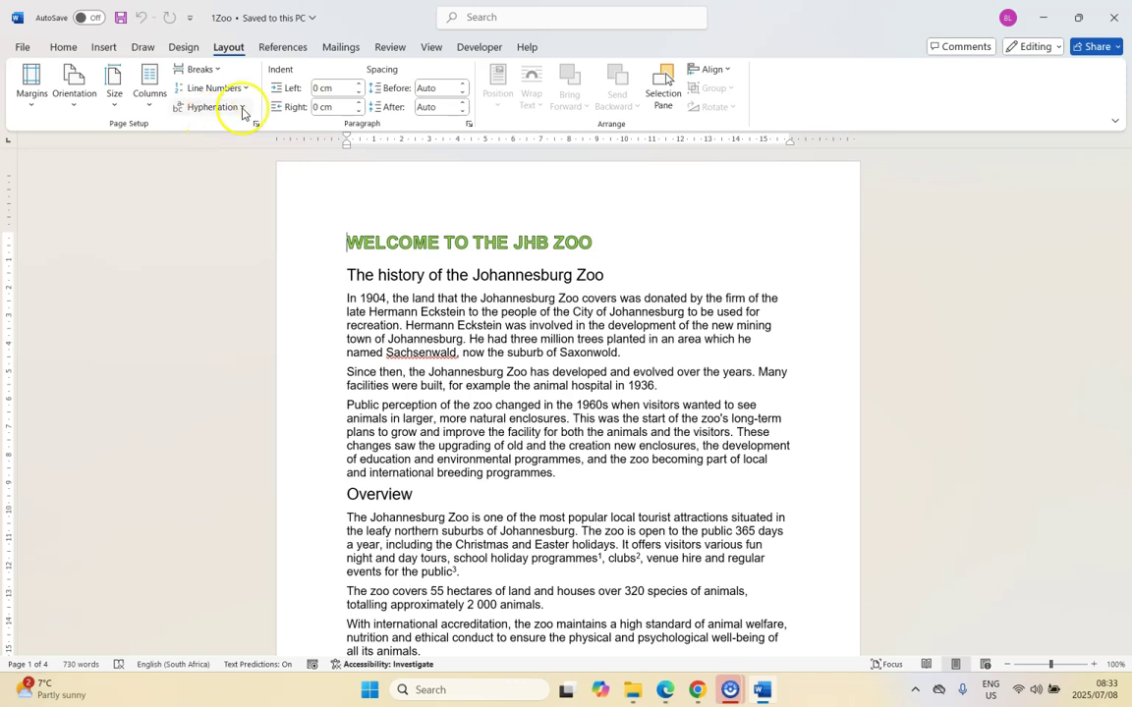
left_click(238, 107)
left_click(216, 148)
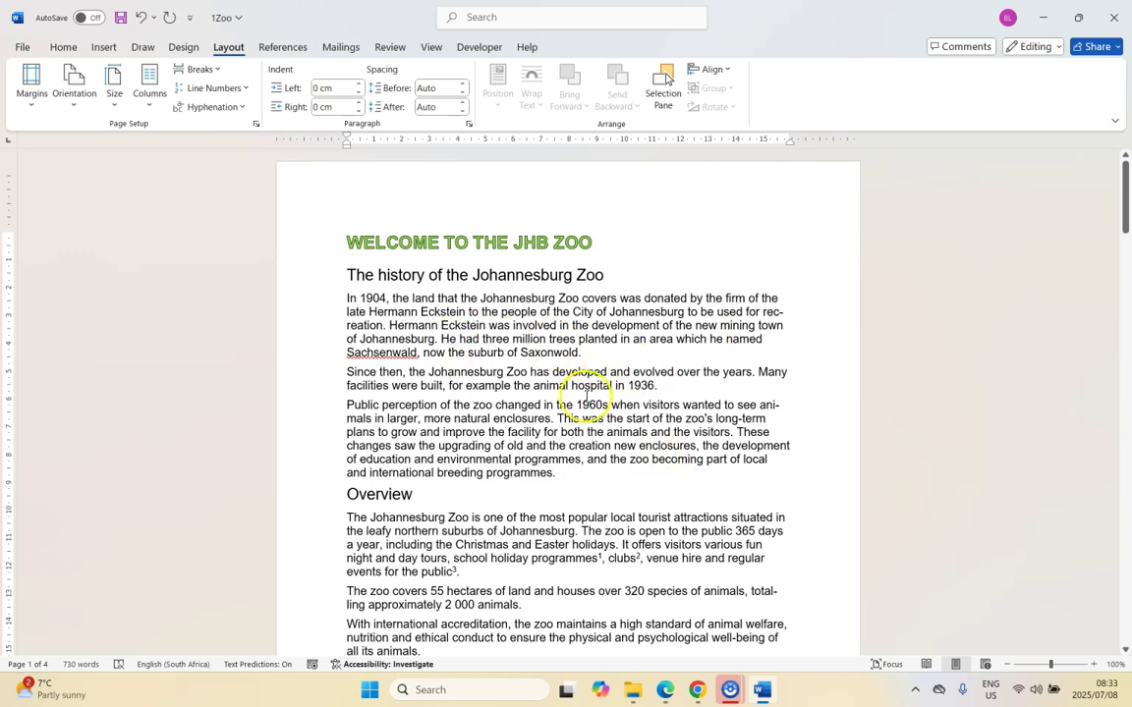
key("alt+Tab")
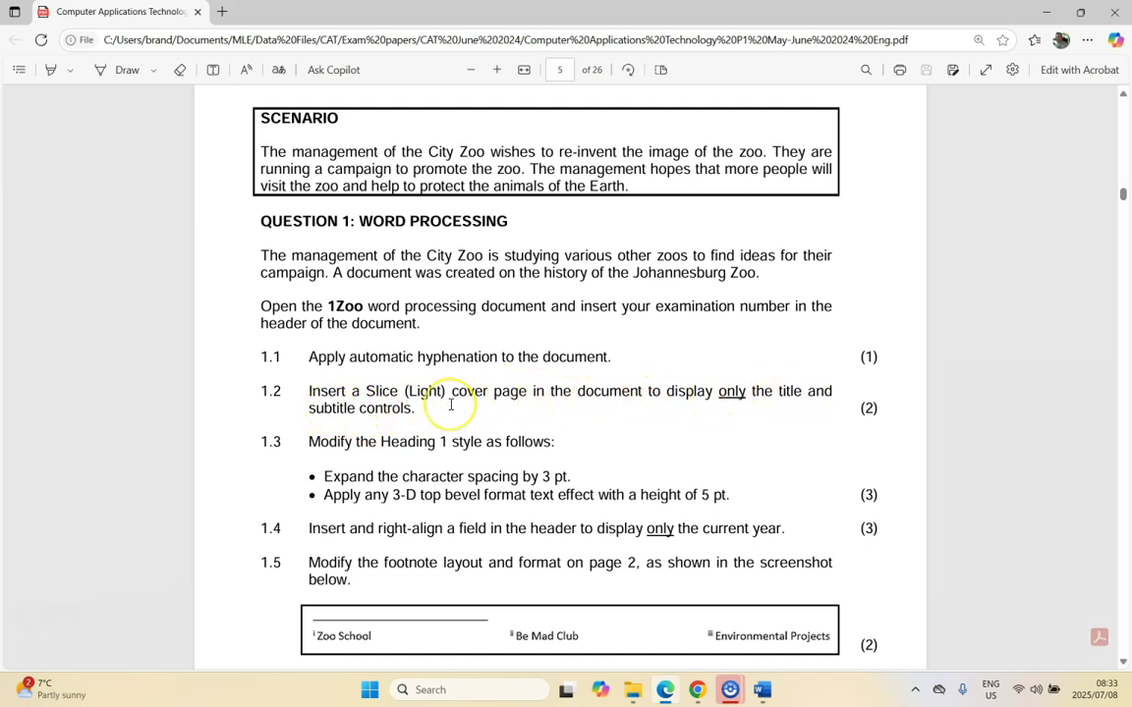
- Insert the Slice (Light) cover page, showing JHB ZOO and the Research subtitle
key("alt+Tab")
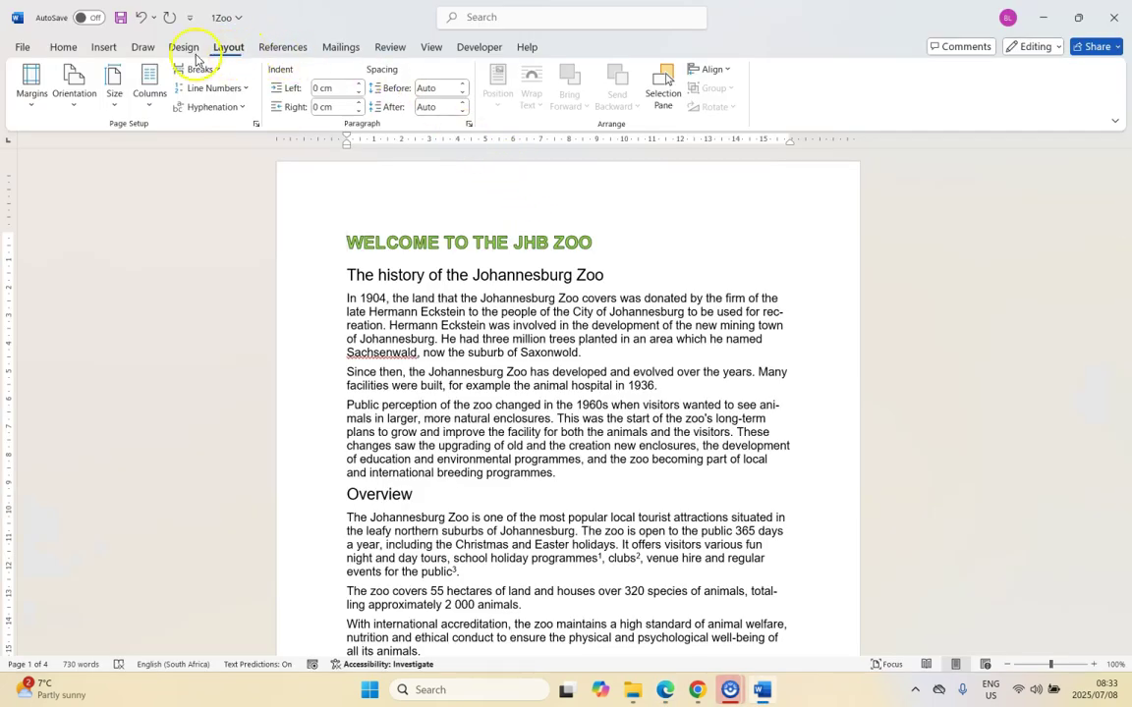
left_click(104, 46)
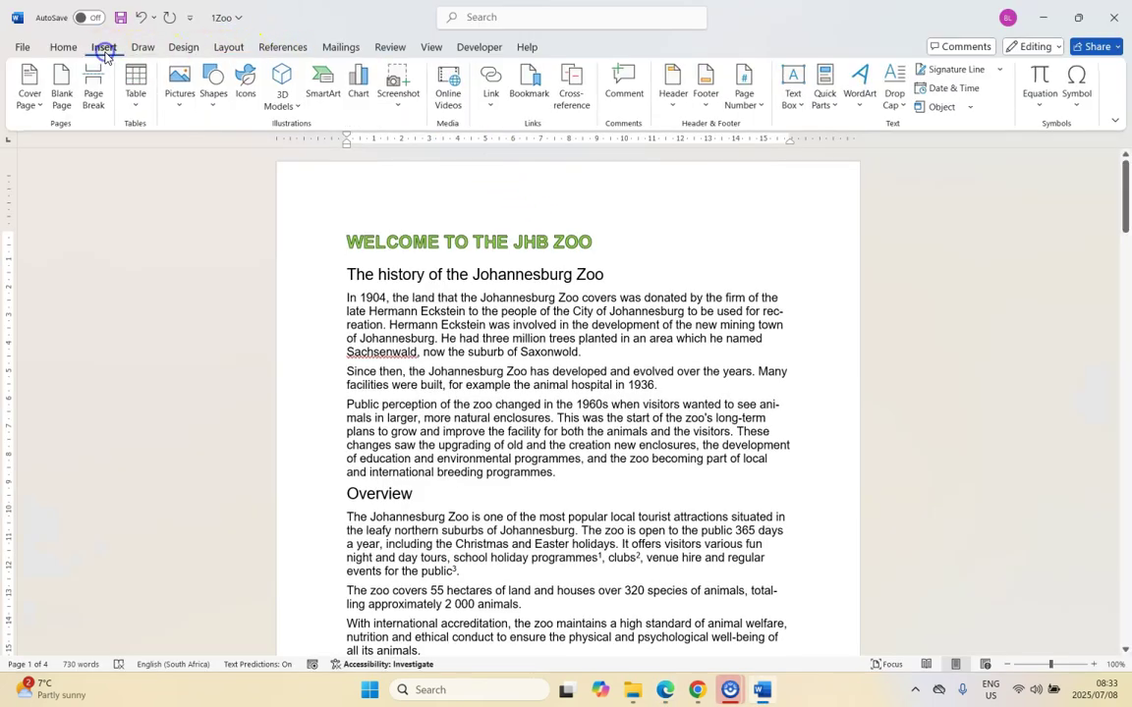
left_click(39, 105)
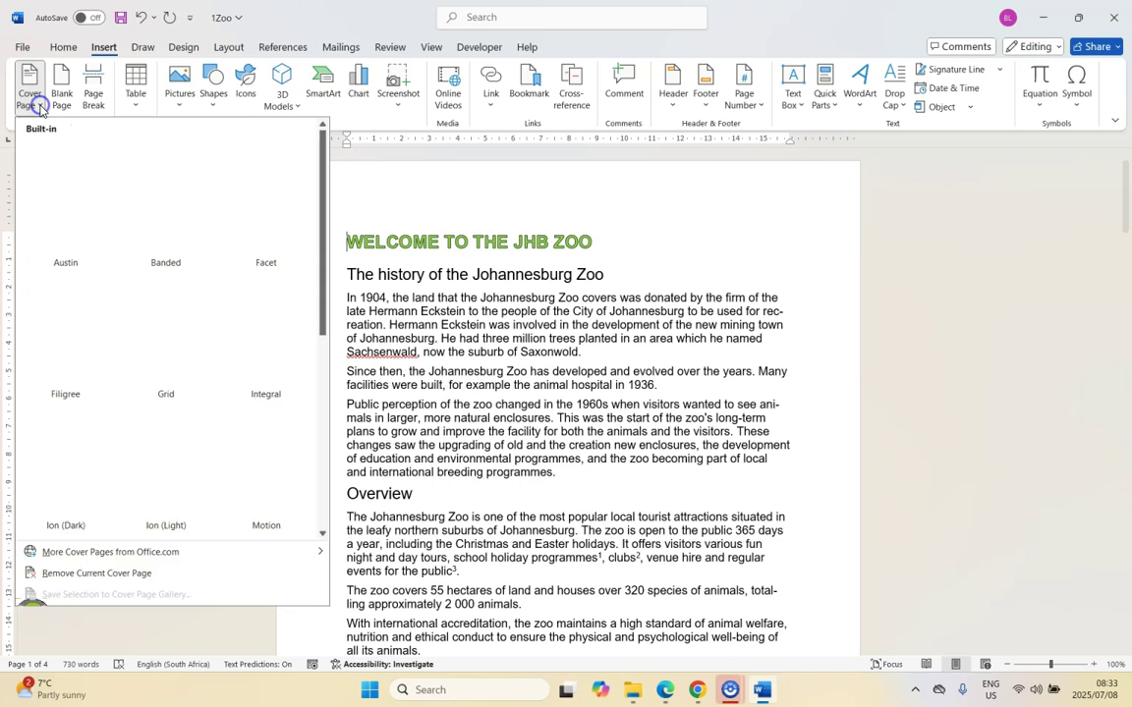
scroll(127, 257, "down", 3)
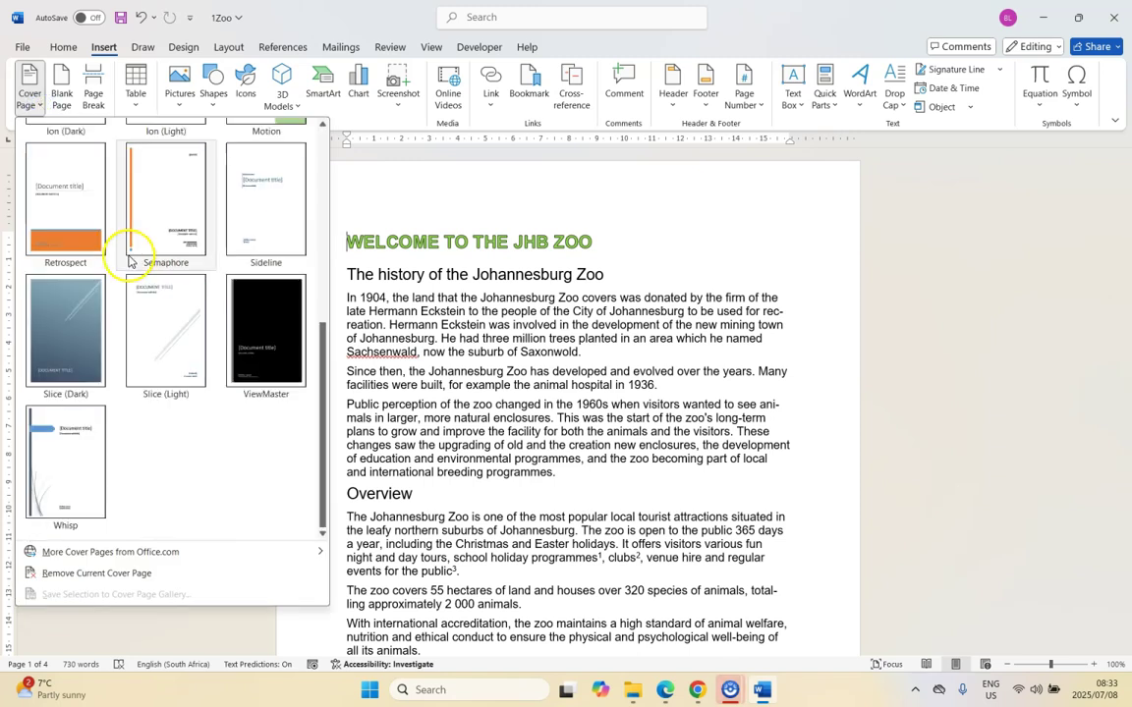
left_click(169, 322)
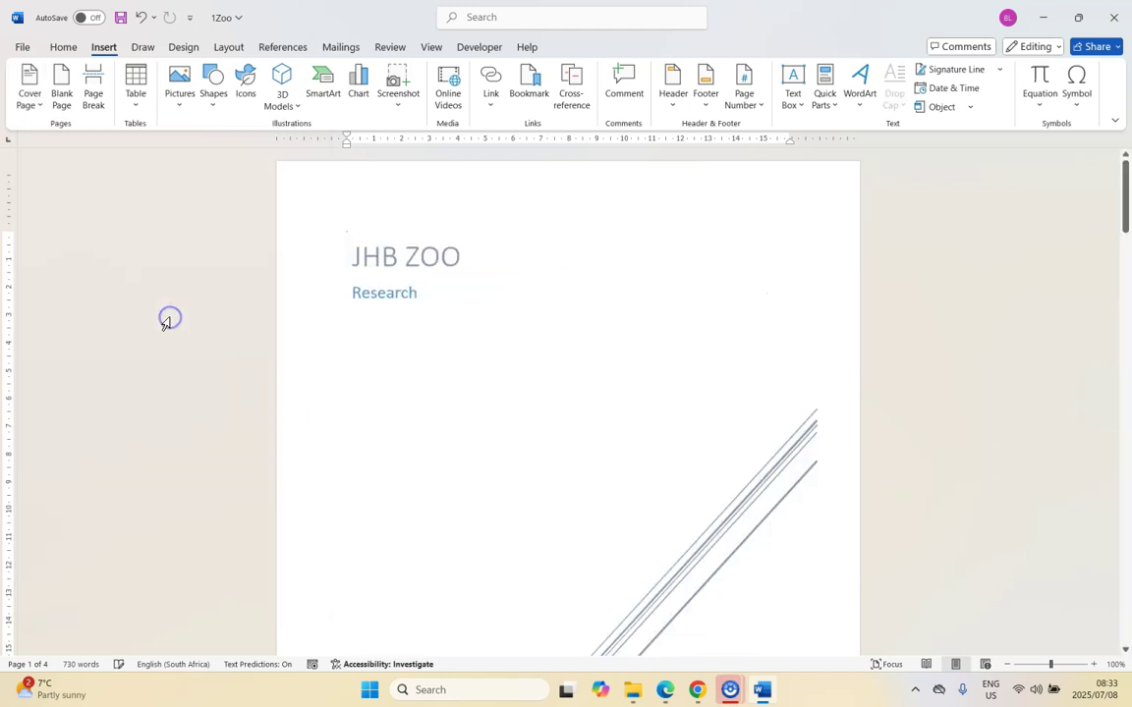
scroll(566, 359, "down", 5)
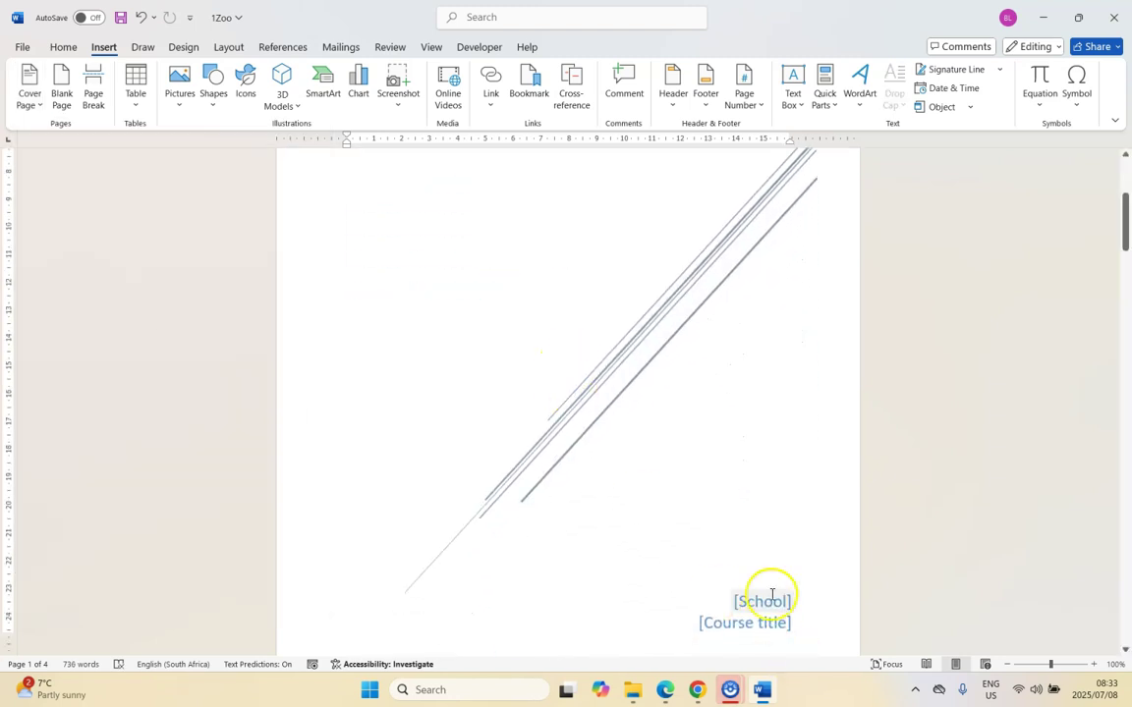
scroll(611, 498, "up", 5)
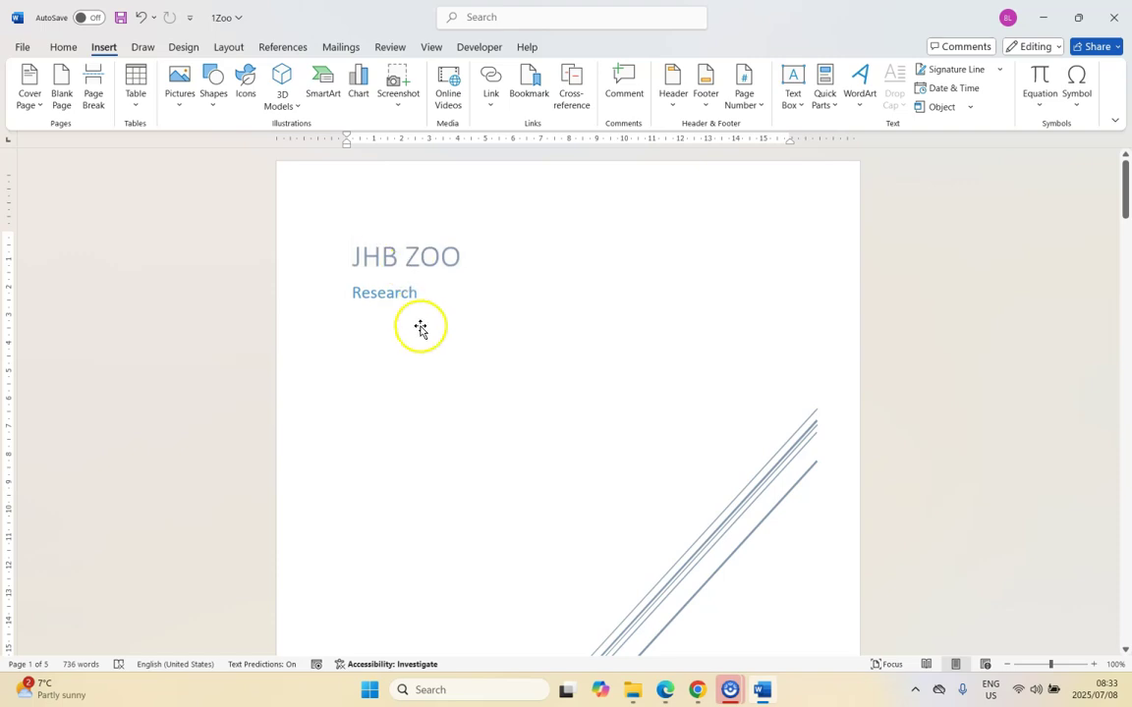
key("alt+Tab")
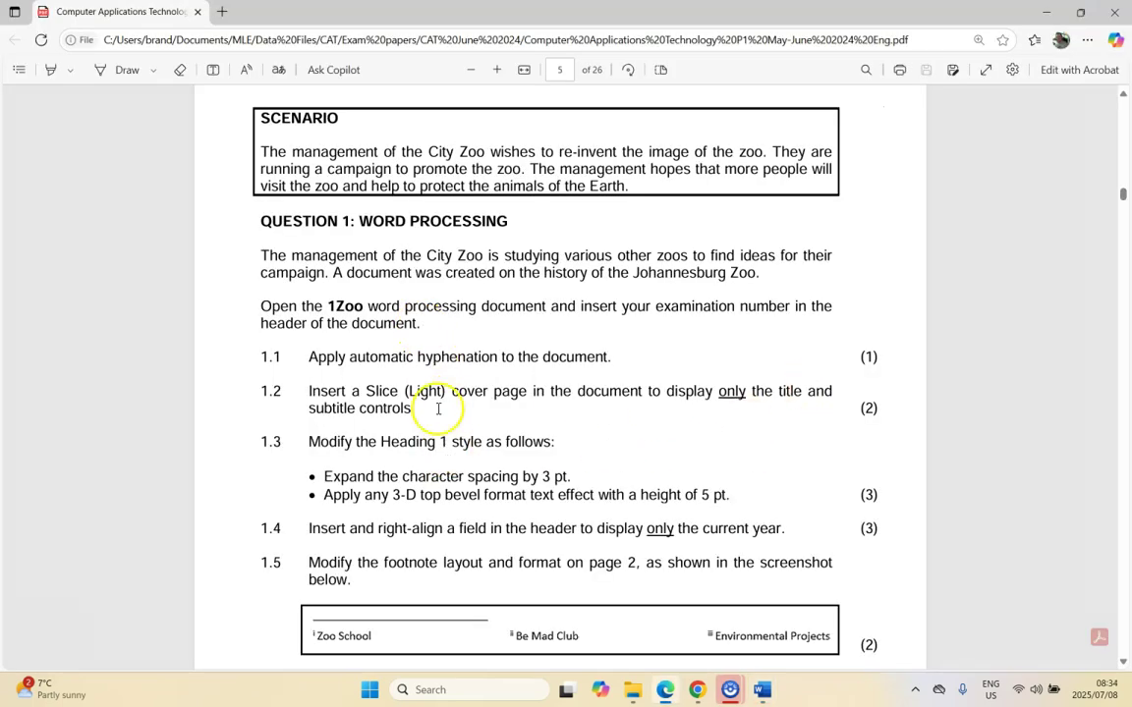
- Delete the [School]/[Course title] text box from the Slice (Light) cover page
key("alt+Tab")
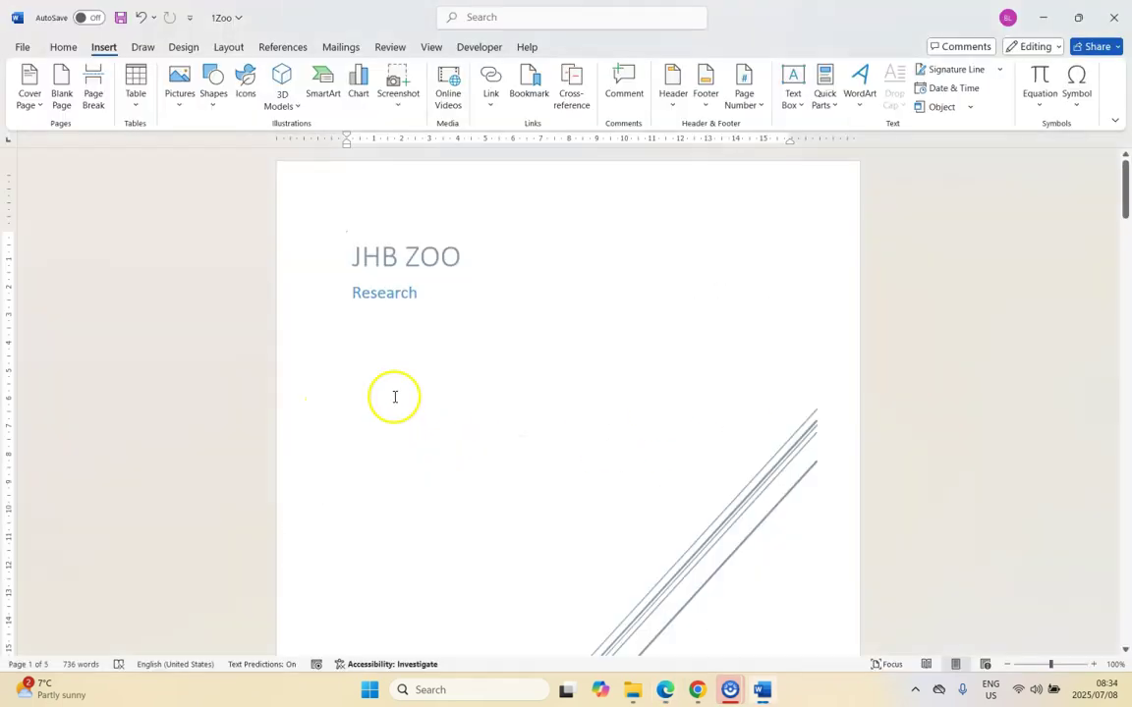
left_click(410, 257)
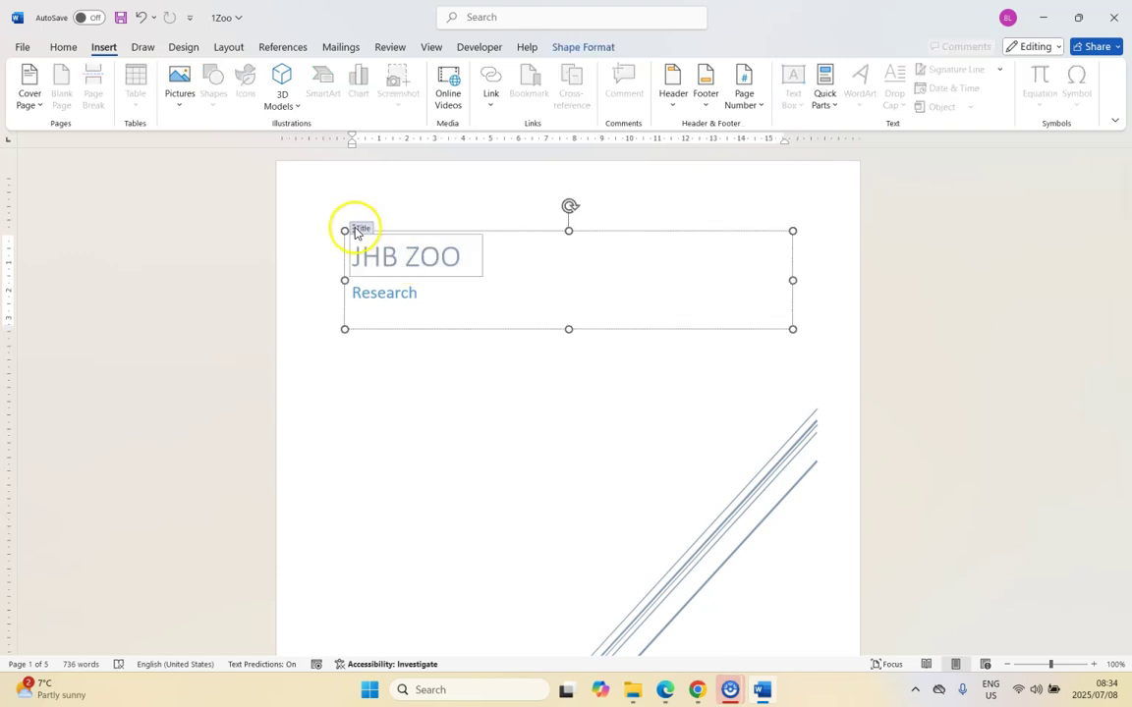
left_click(375, 294)
scroll(624, 394, "down", 8)
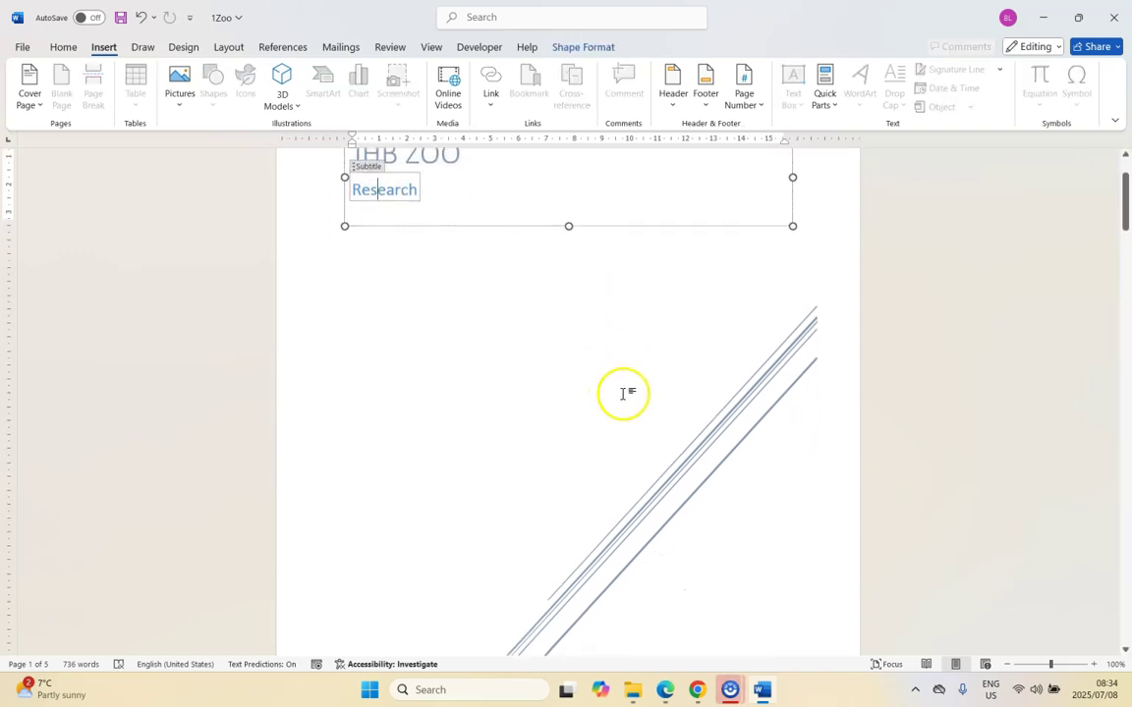
left_click(765, 495)
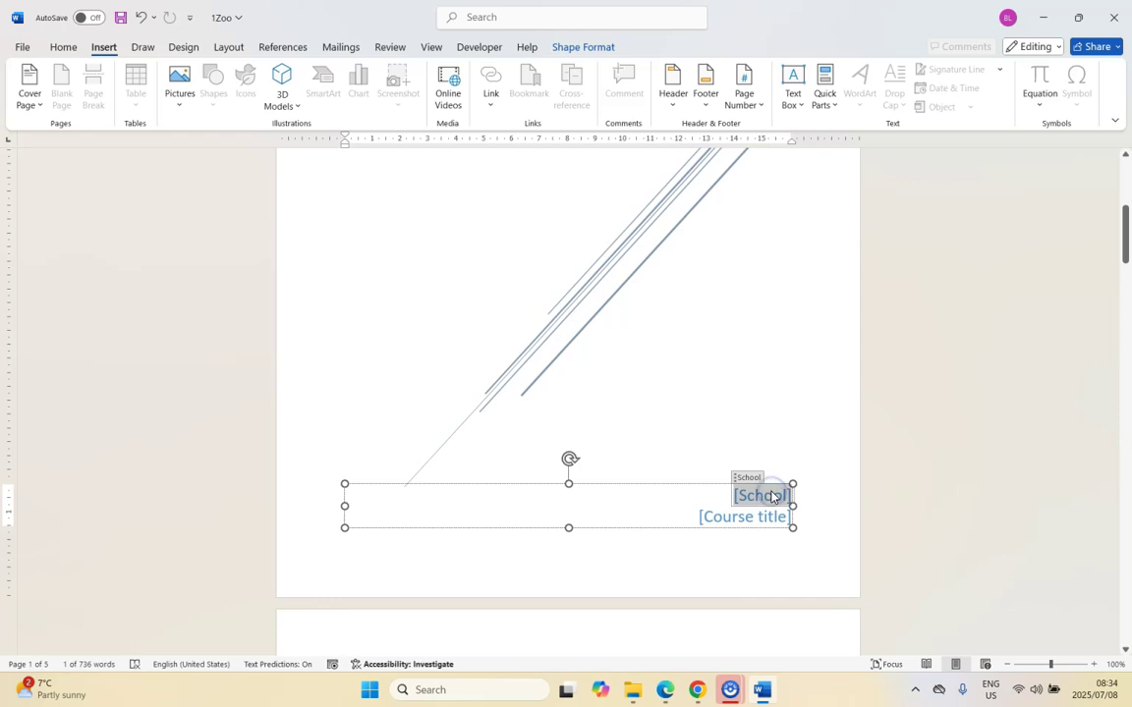
left_click(709, 483)
key("Delete")
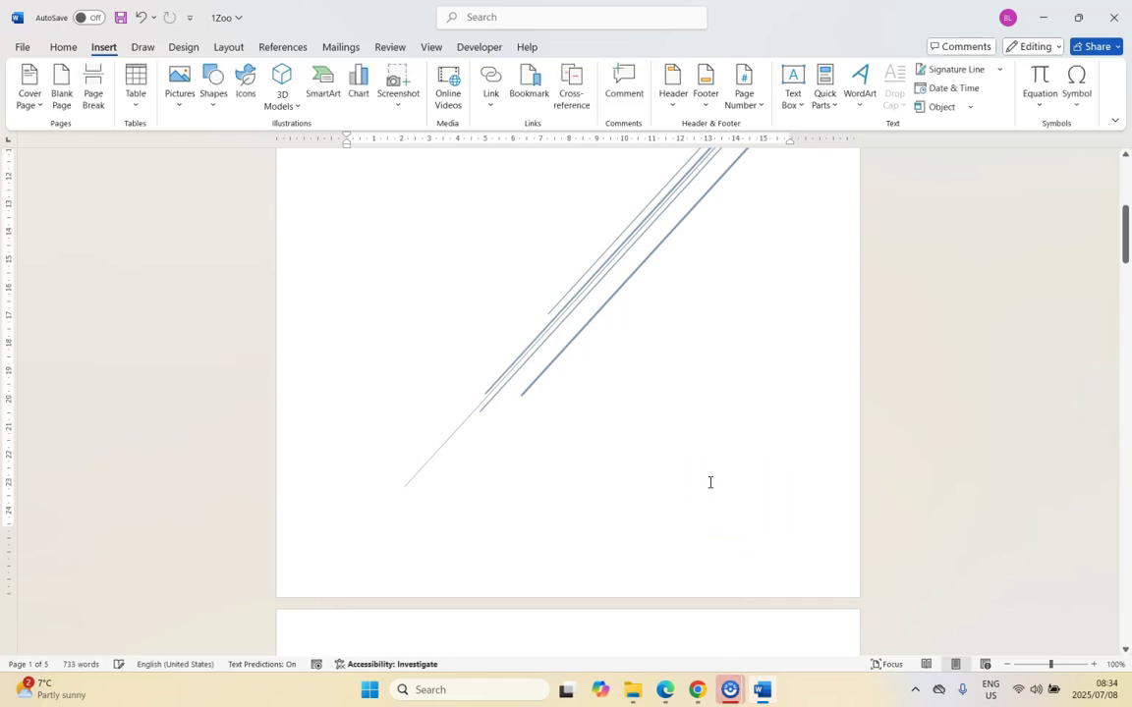
key("alt+Tab")
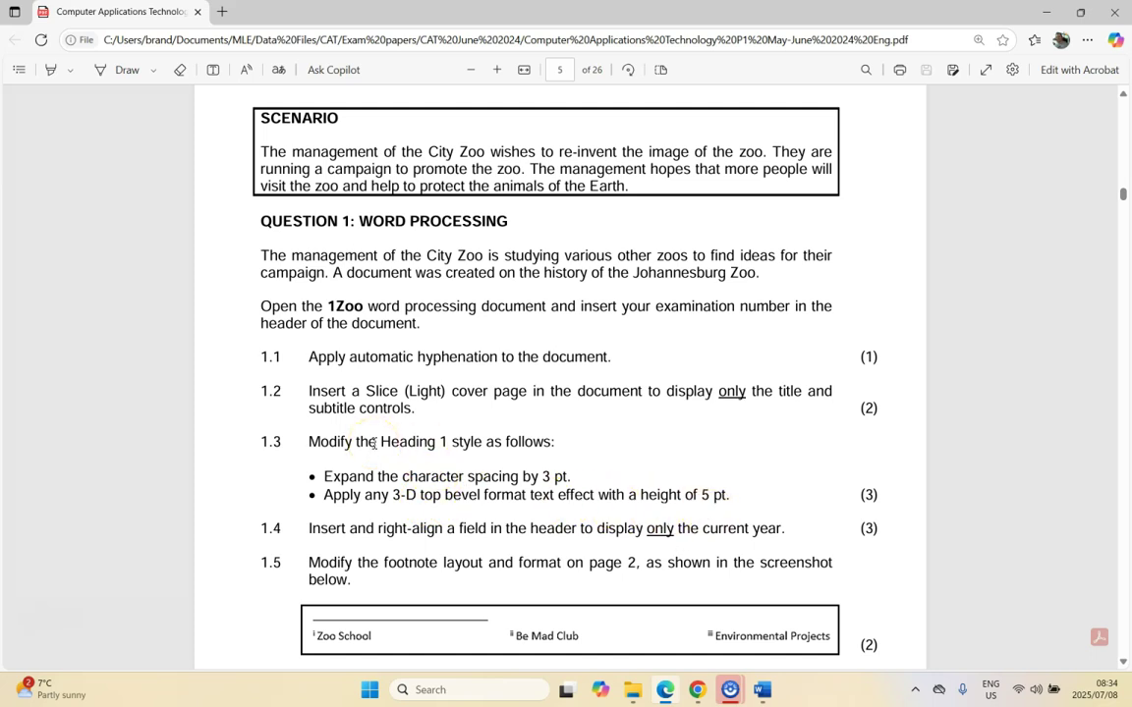
- Open Modify Style for Heading 1 from the Home tab Styles gallery
key("alt+Tab")
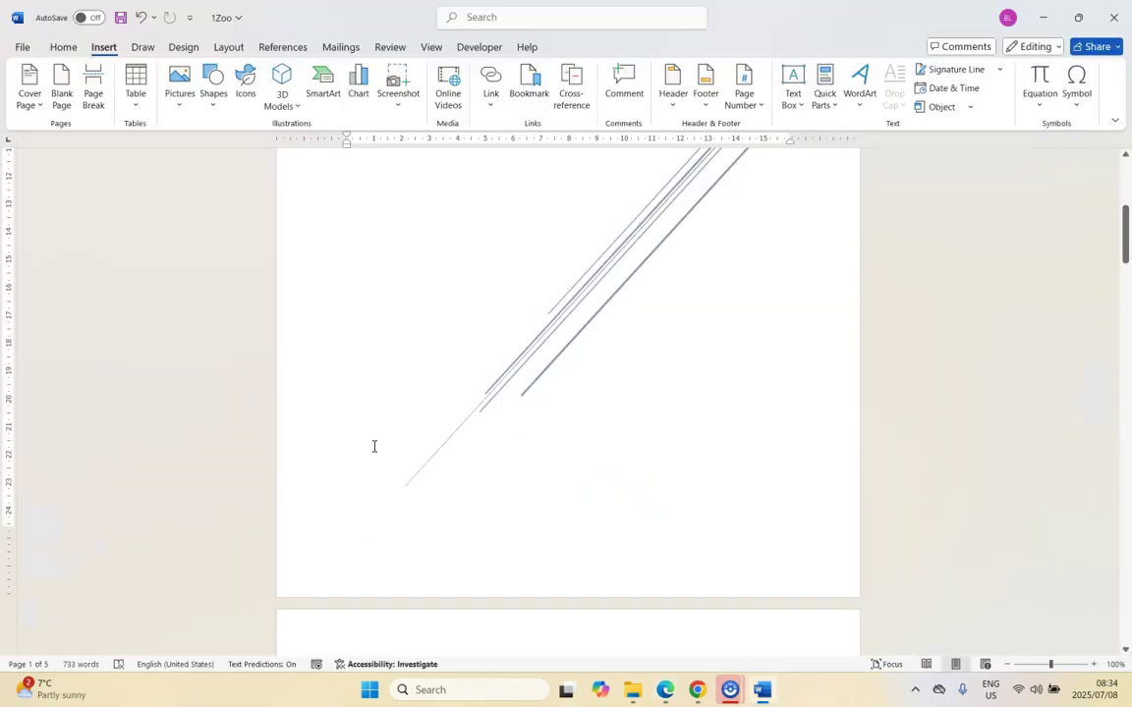
left_click(65, 48)
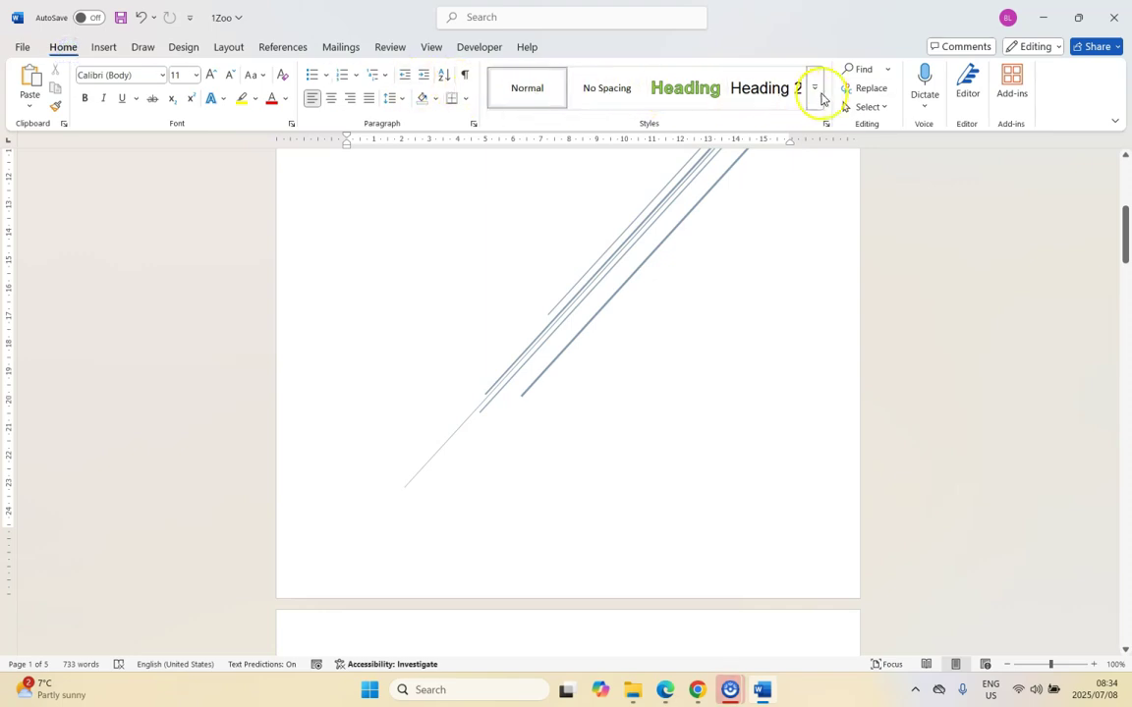
left_click(688, 98)
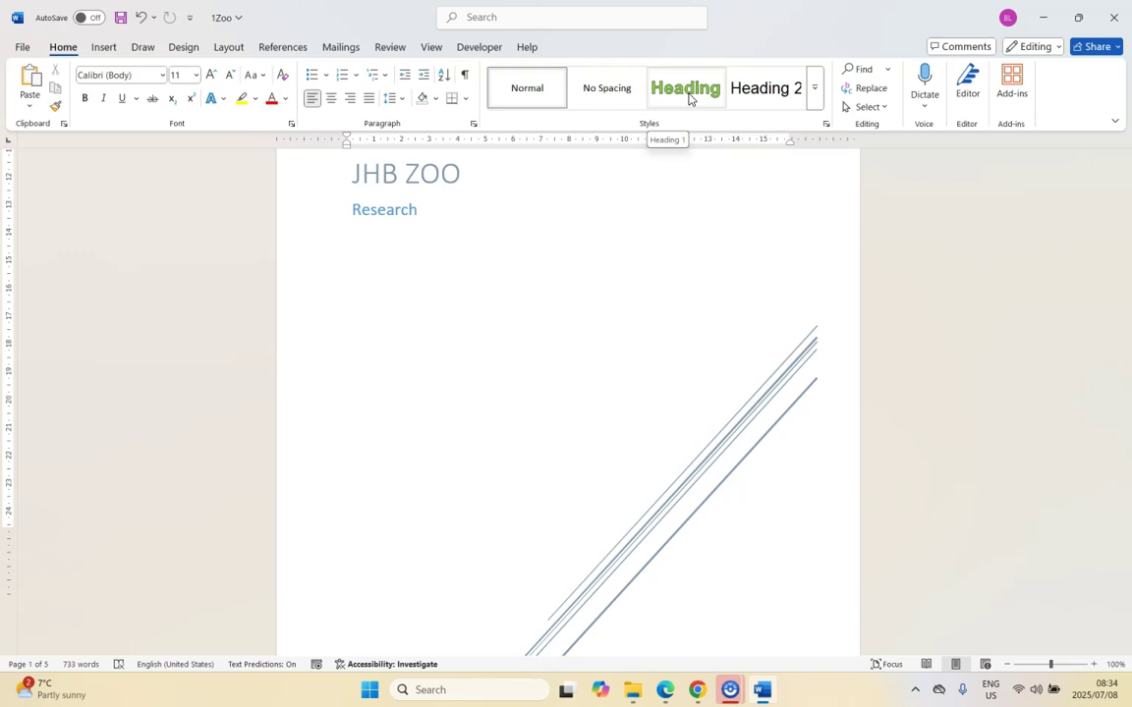
right_click(689, 98)
left_click(762, 125)
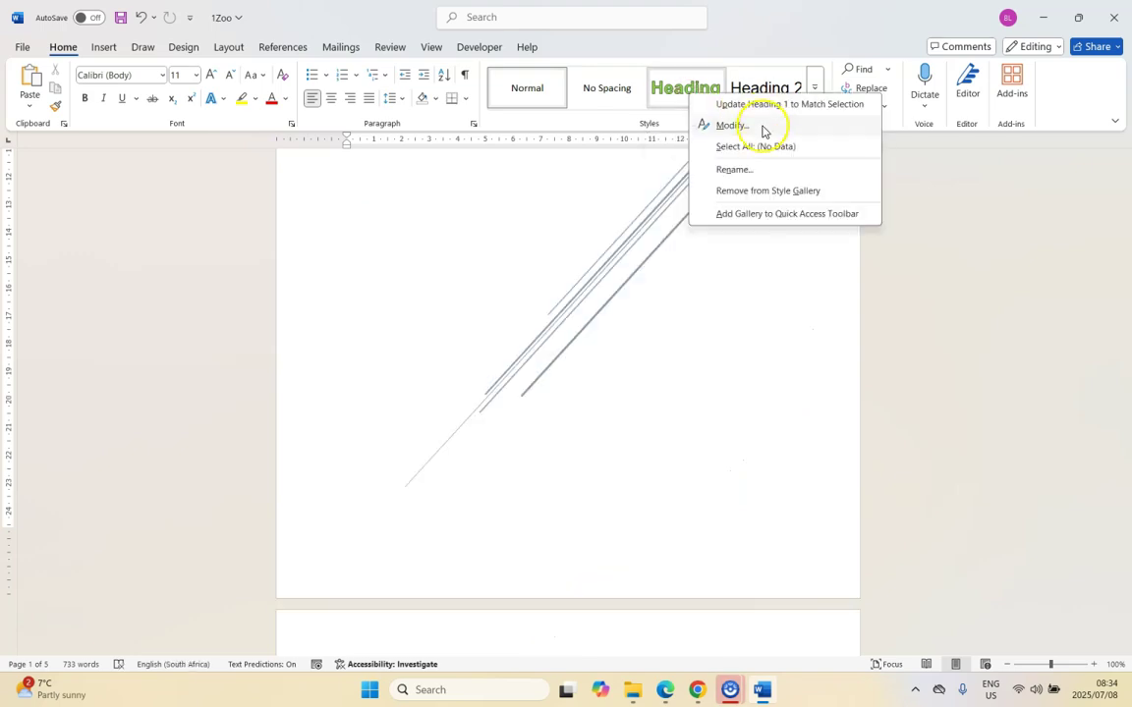
scroll(569, 202, "down", 4)
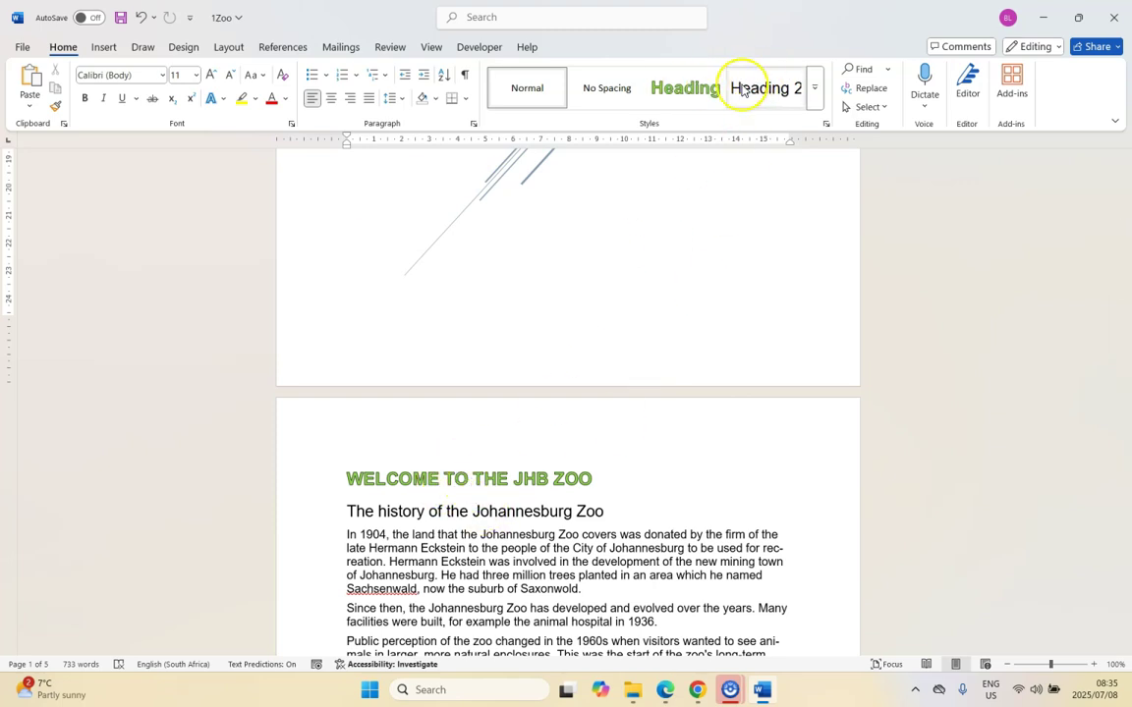
left_click(519, 460)
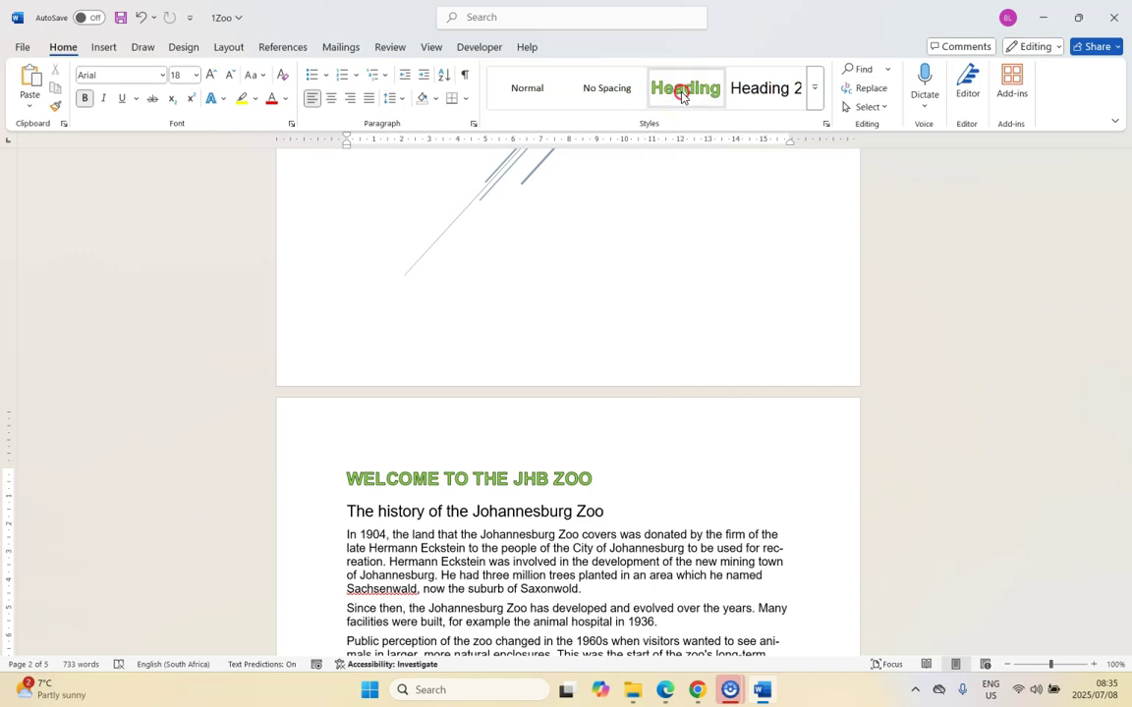
right_click(682, 96)
left_click(721, 126)
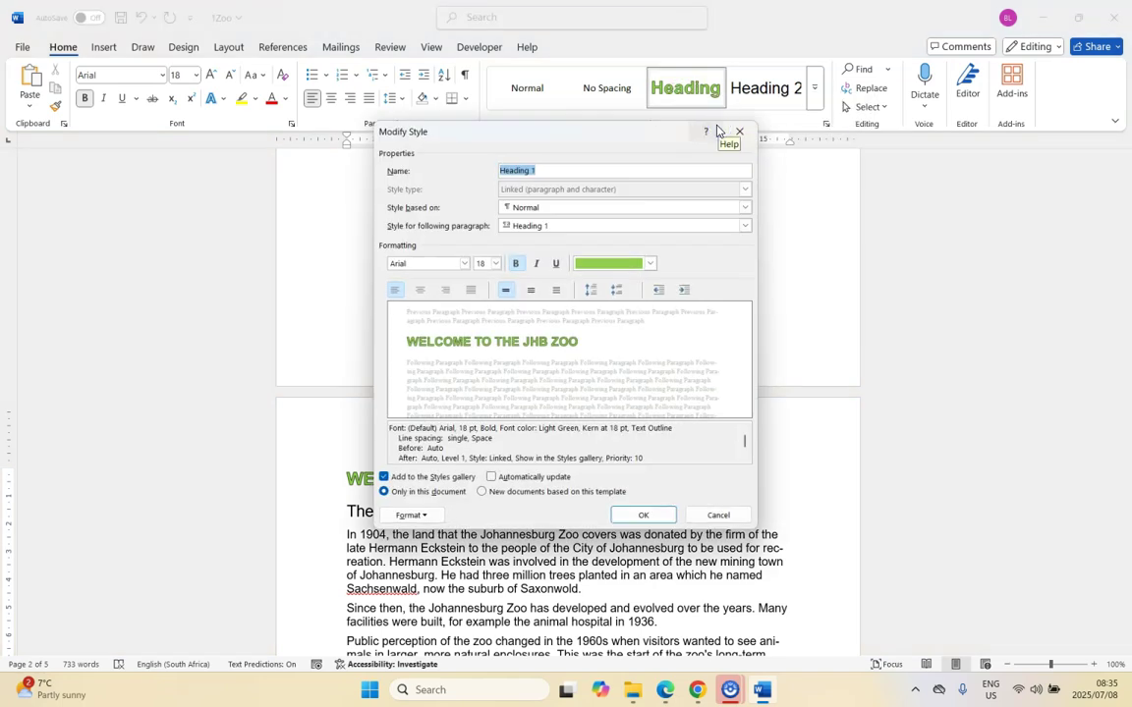
- Set Heading 1's font character spacing to Expanded by 3 pt
left_click(432, 522)
left_click(417, 361)
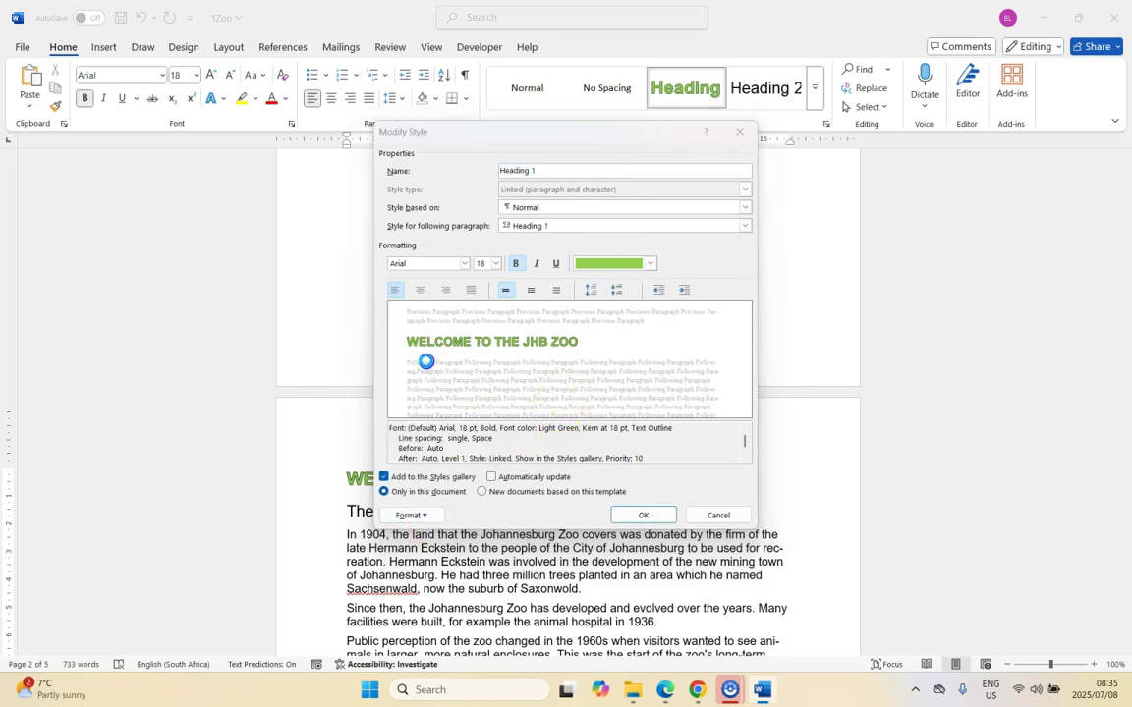
left_click(470, 169)
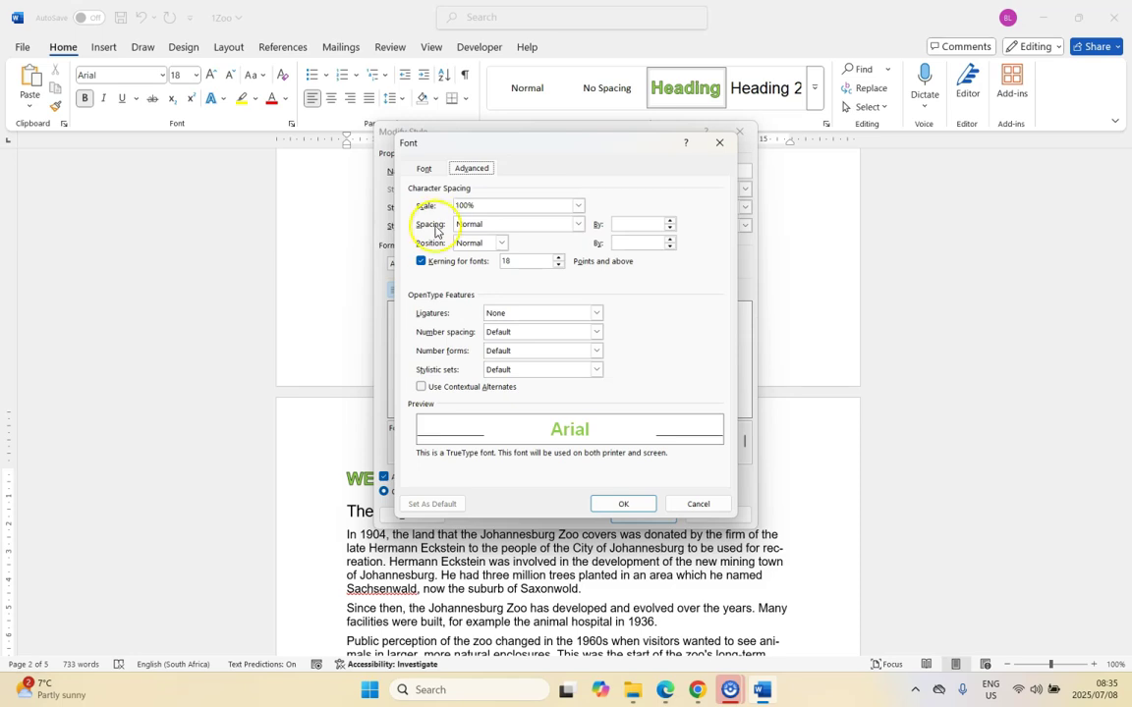
left_click(578, 224)
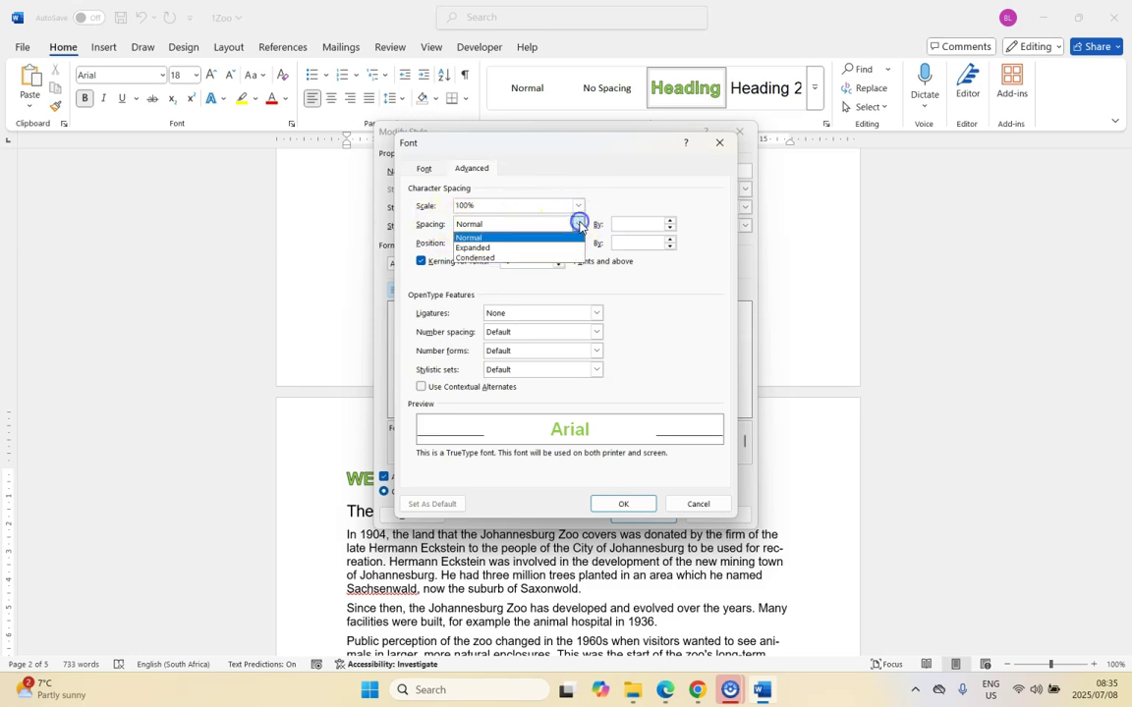
left_click(520, 248)
left_click(668, 221)
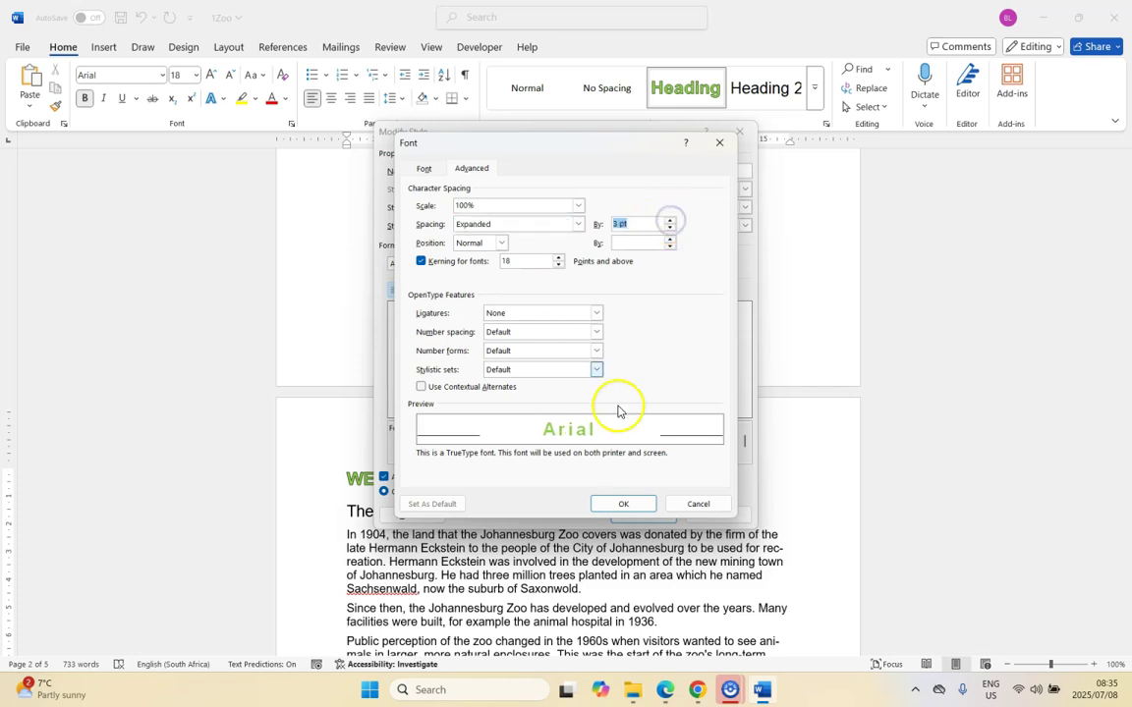
left_click(625, 505)
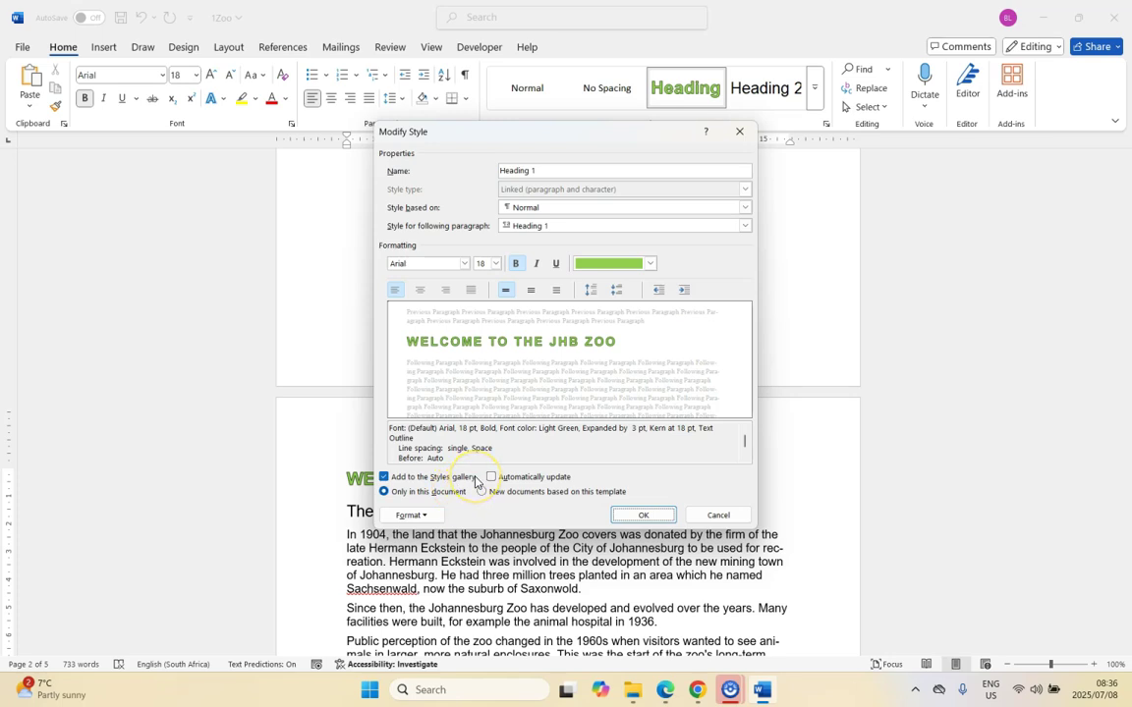
left_click(408, 514)
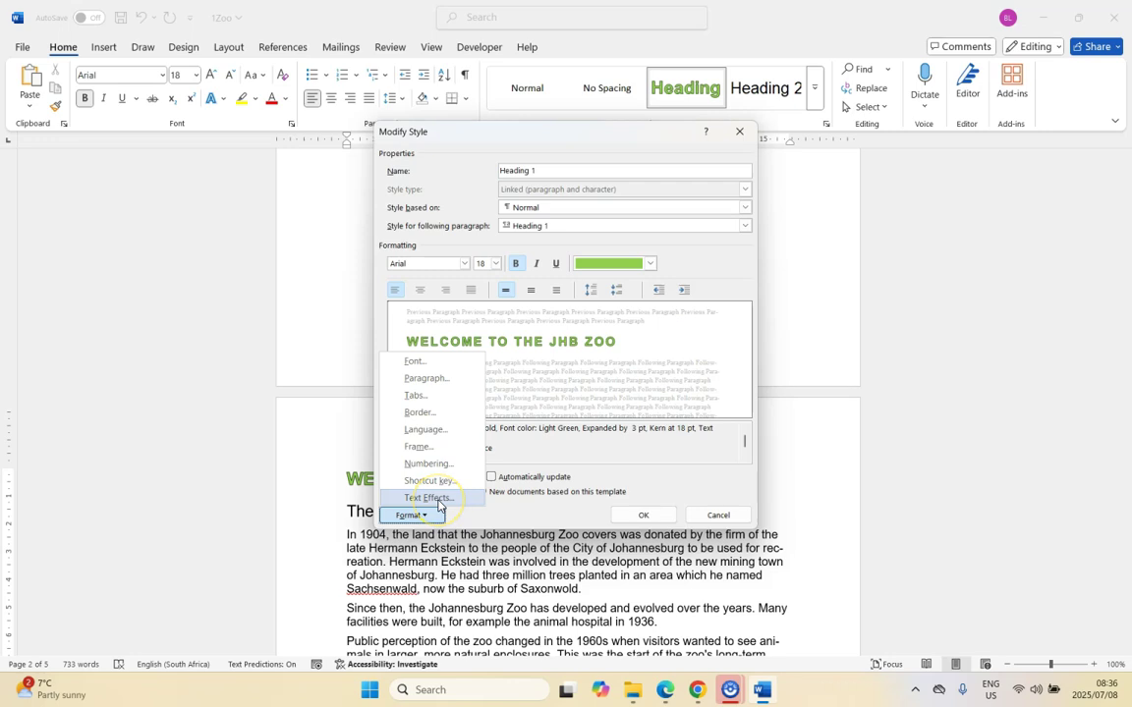
- Apply a Relaxed Inset top bevel, 3 pt wide and high, to Heading 1's text effects
left_click(429, 498)
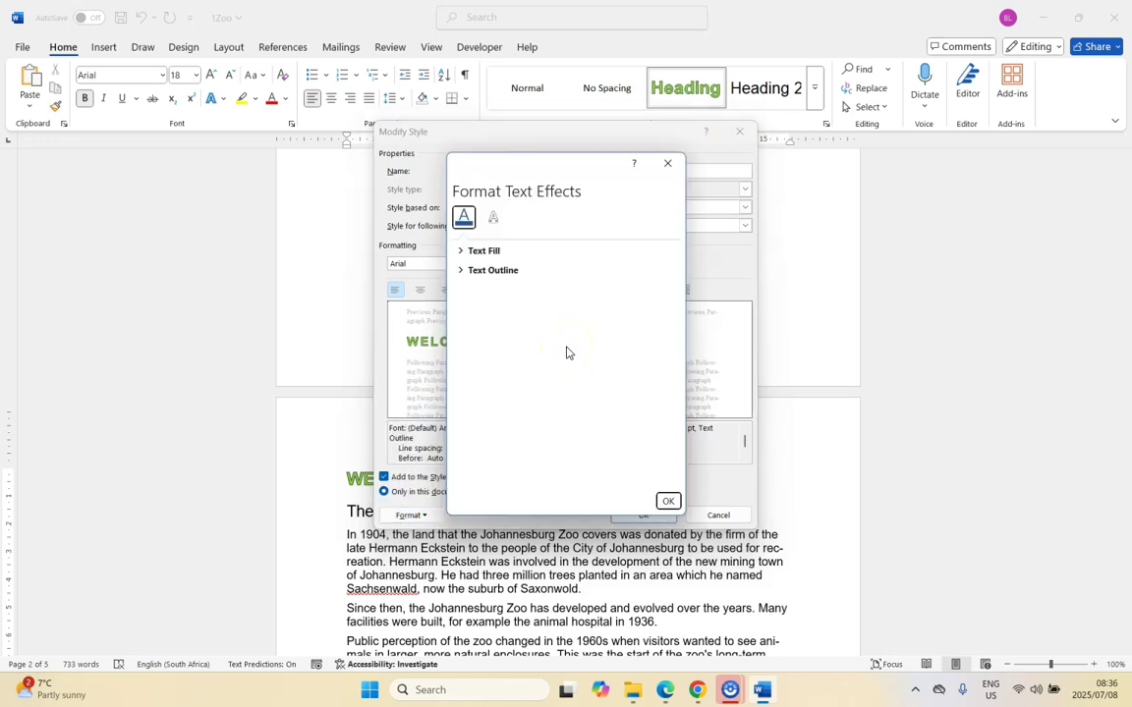
left_click(494, 218)
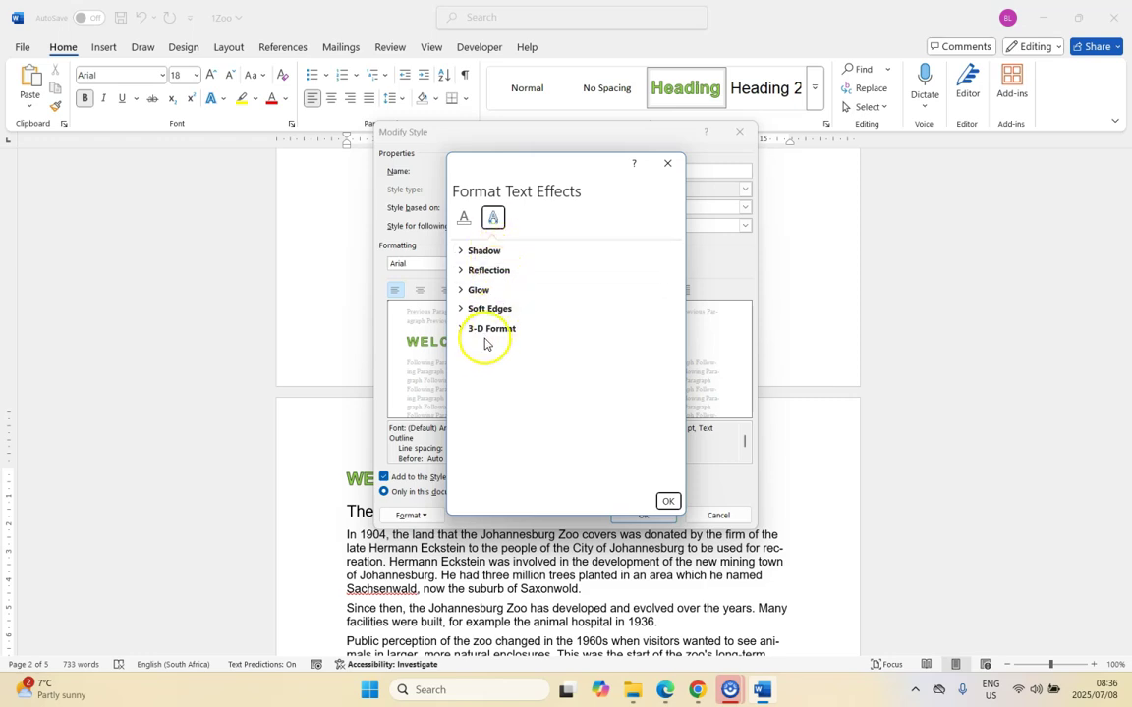
left_click(458, 329)
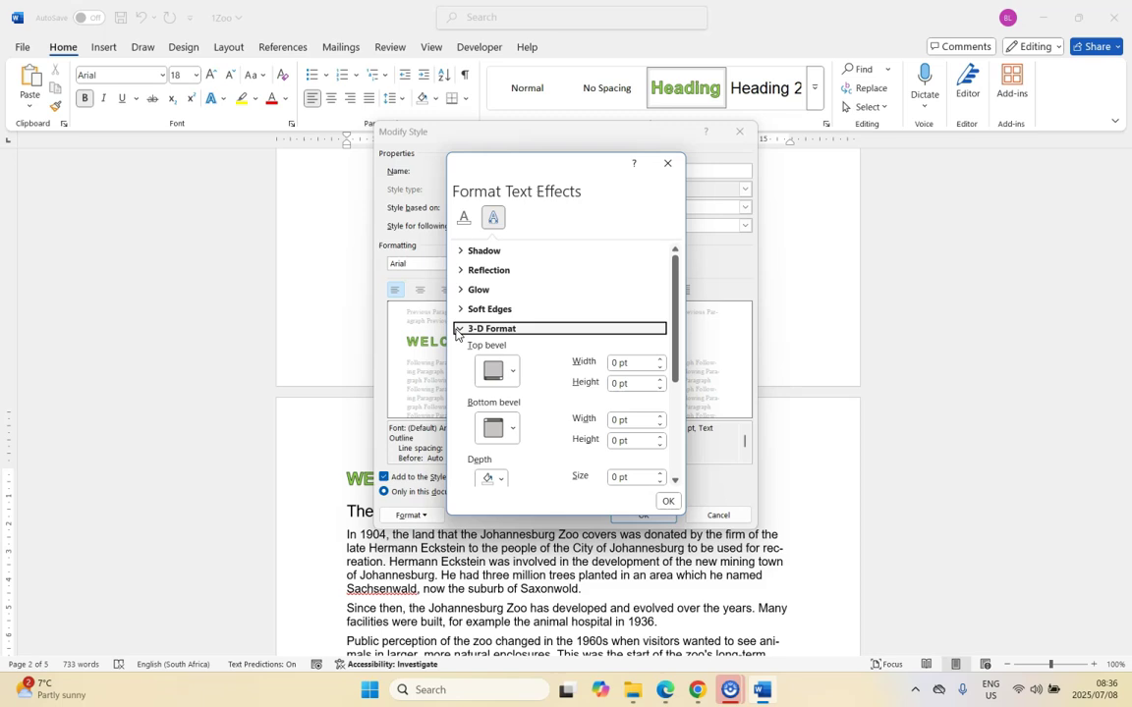
left_click(493, 367)
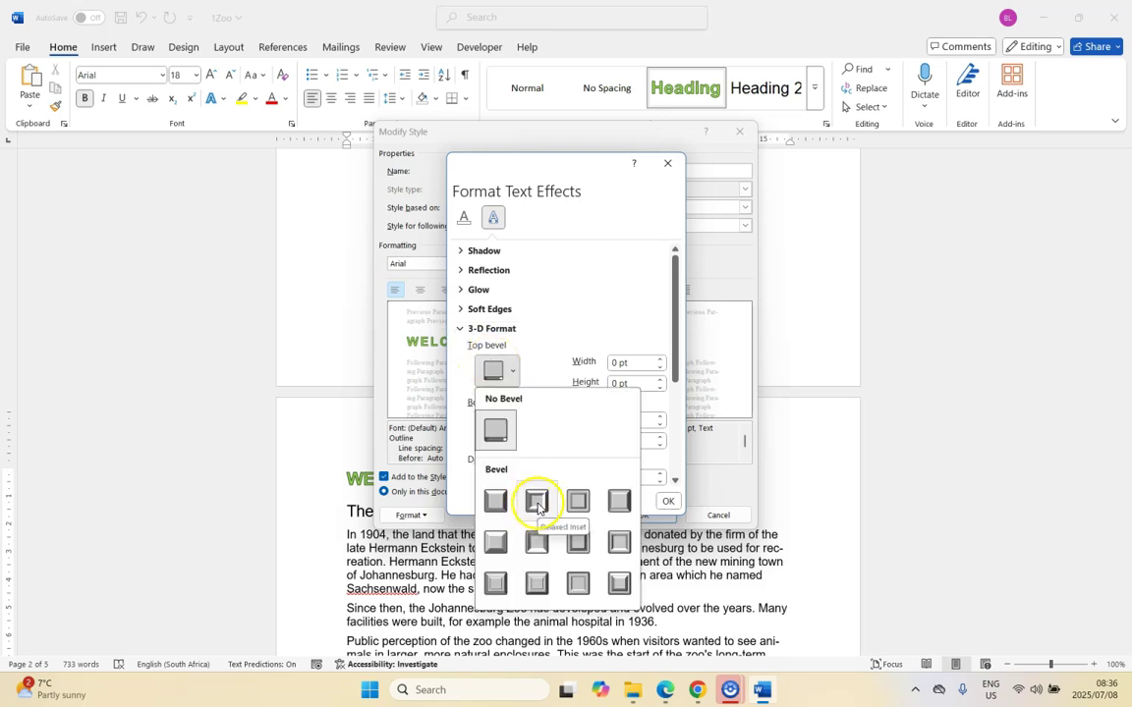
left_click(535, 502)
left_click(512, 429)
left_click(512, 430)
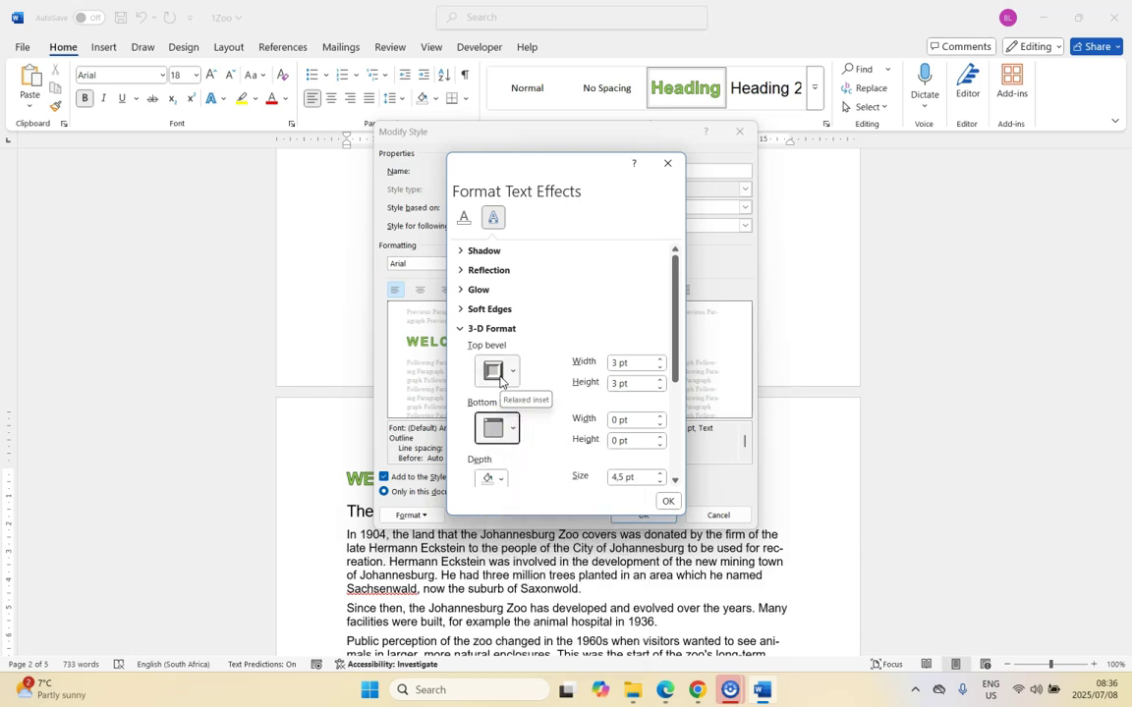
left_click(658, 379)
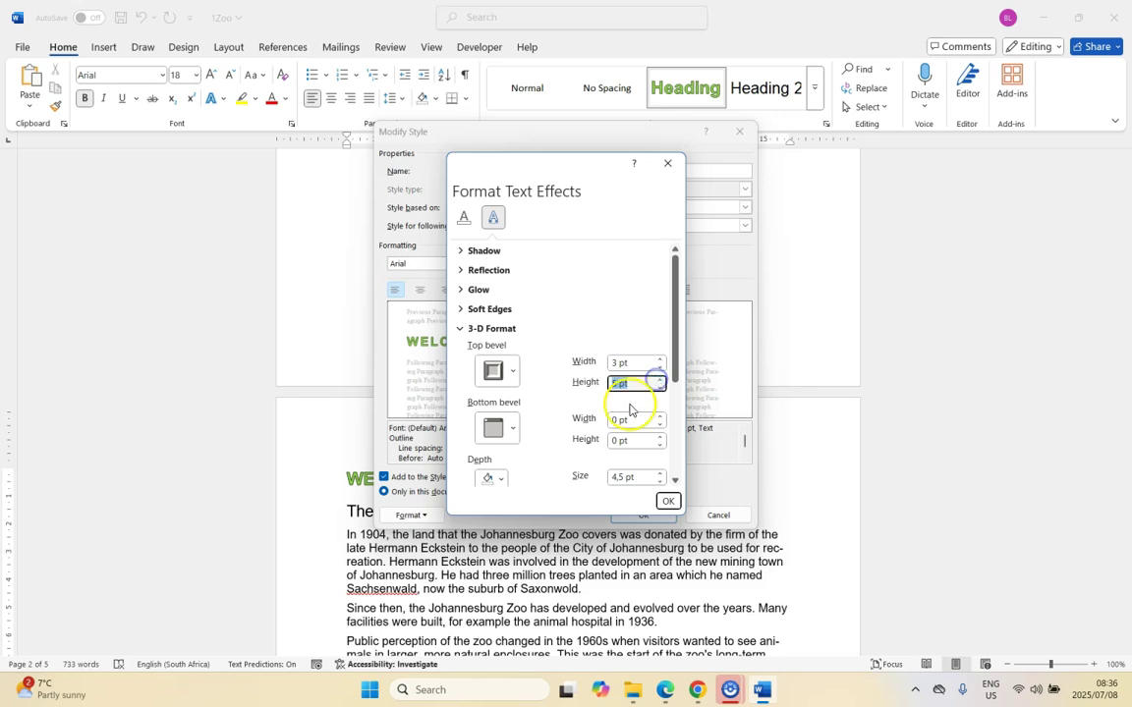
key("alt+Tab")
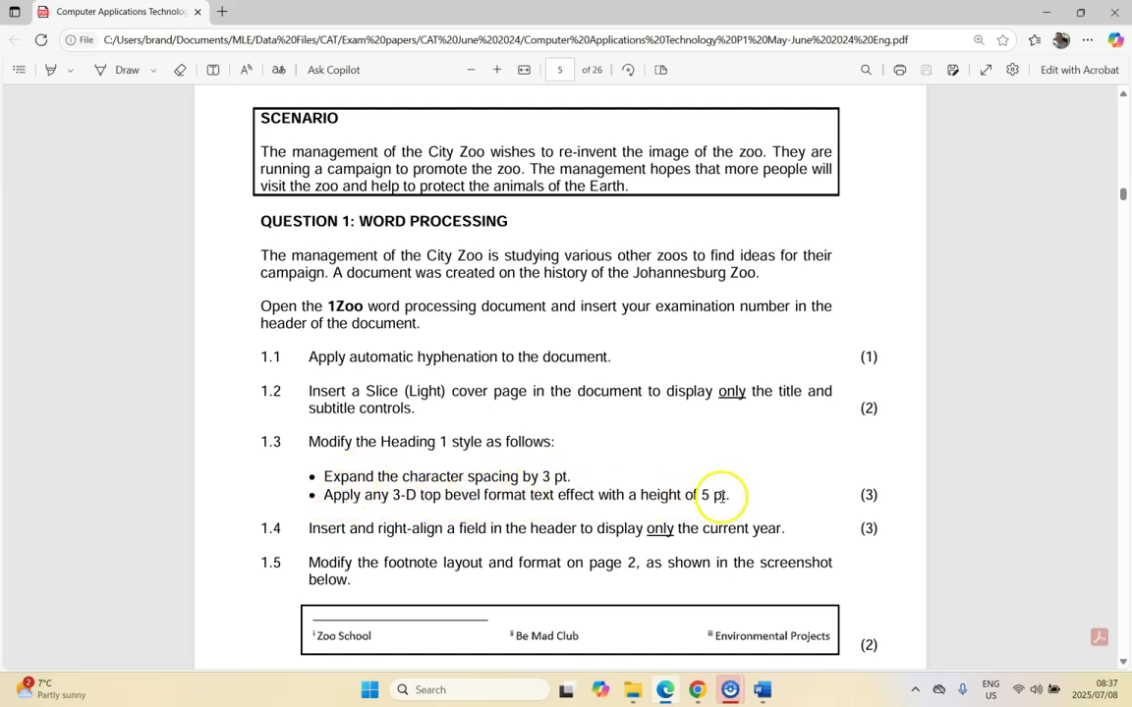
- After checking the 5 pt bevel height requirement in the PDF, switch back to Word's Format Text Effects dialog
key("alt+Tab")
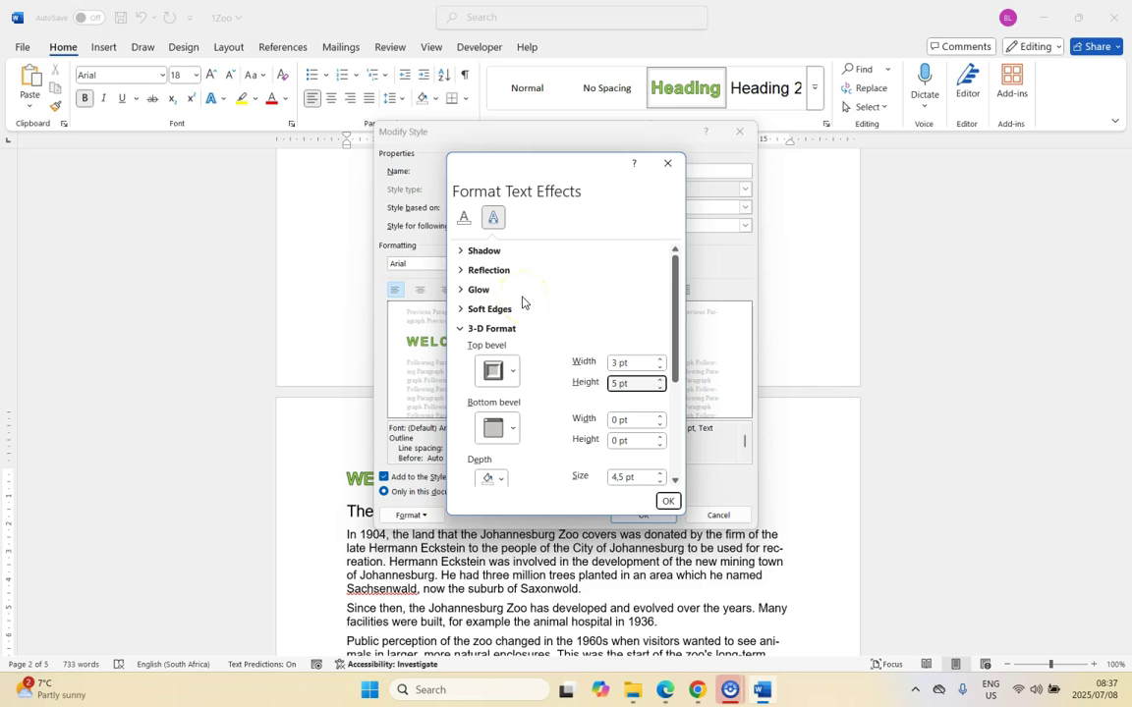
- Confirm the 3-D bevel text effect and the modified Heading 1 style, then switch to the exam paper
left_click(669, 502)
left_click(647, 515)
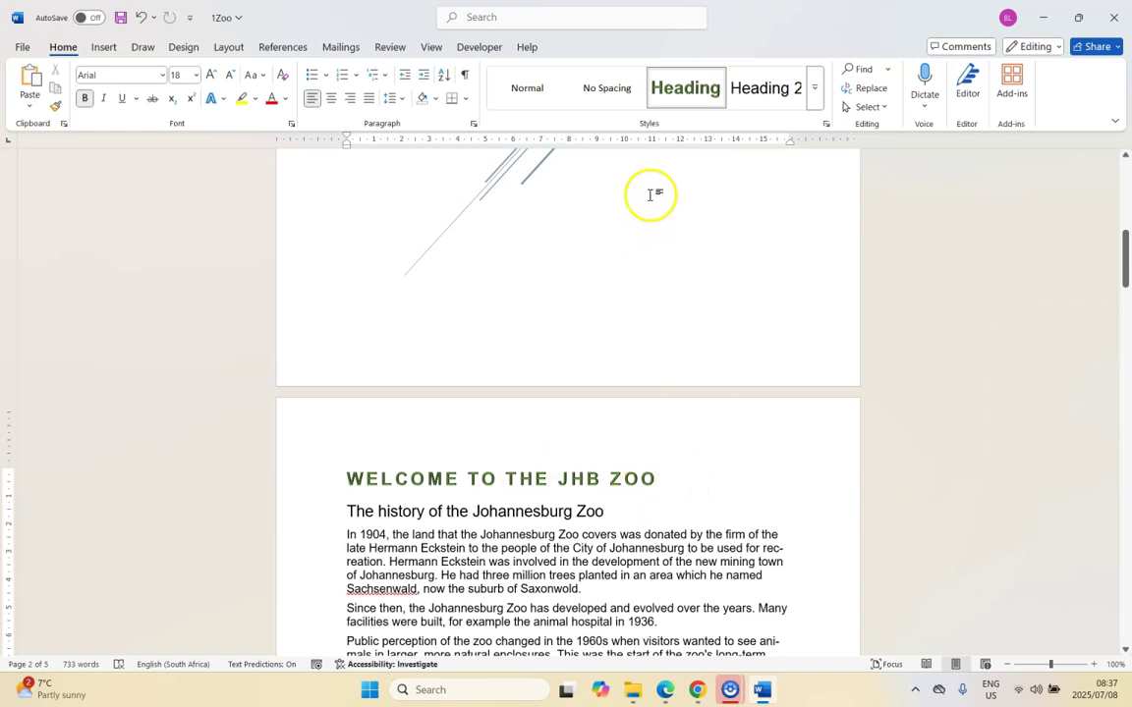
key("alt+Tab")
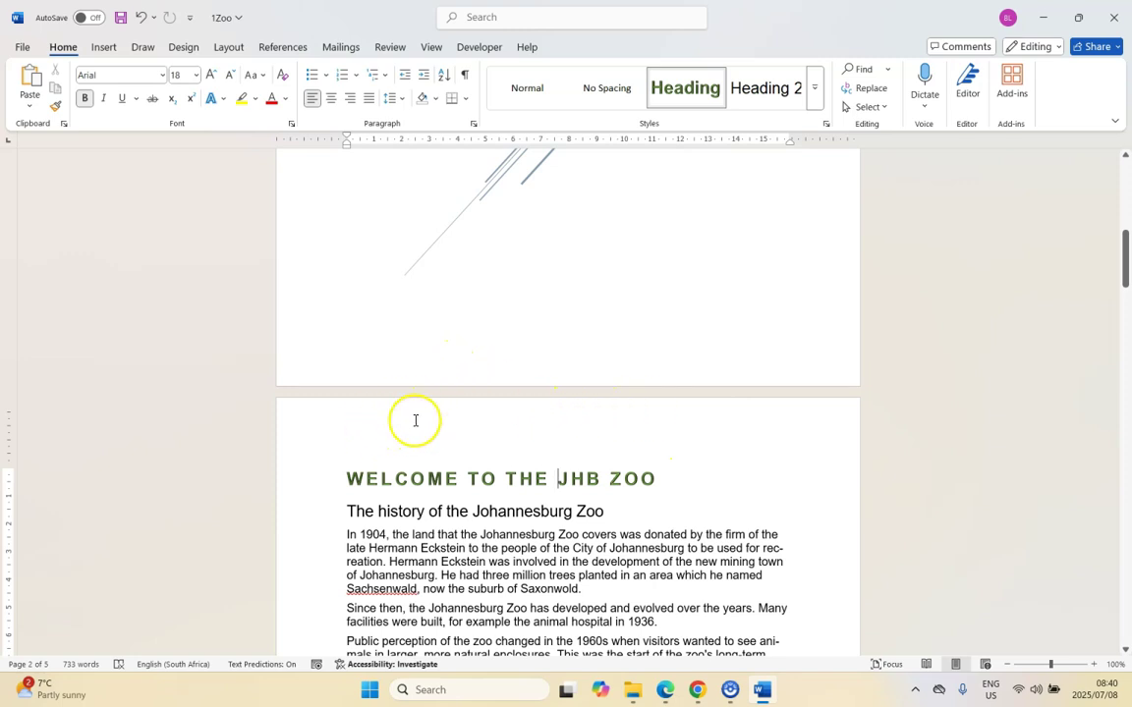
- Open the empty page 2 header for editing and cancel the Date & Time dialog without inserting
left_click(104, 48)
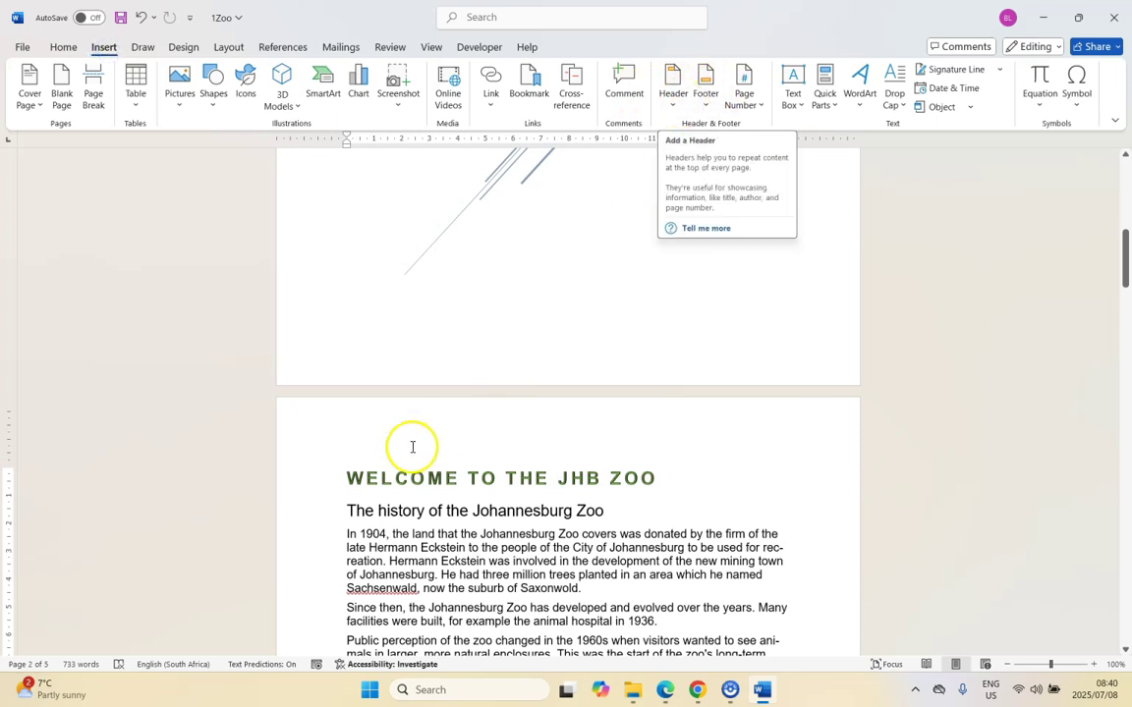
double_click(372, 426)
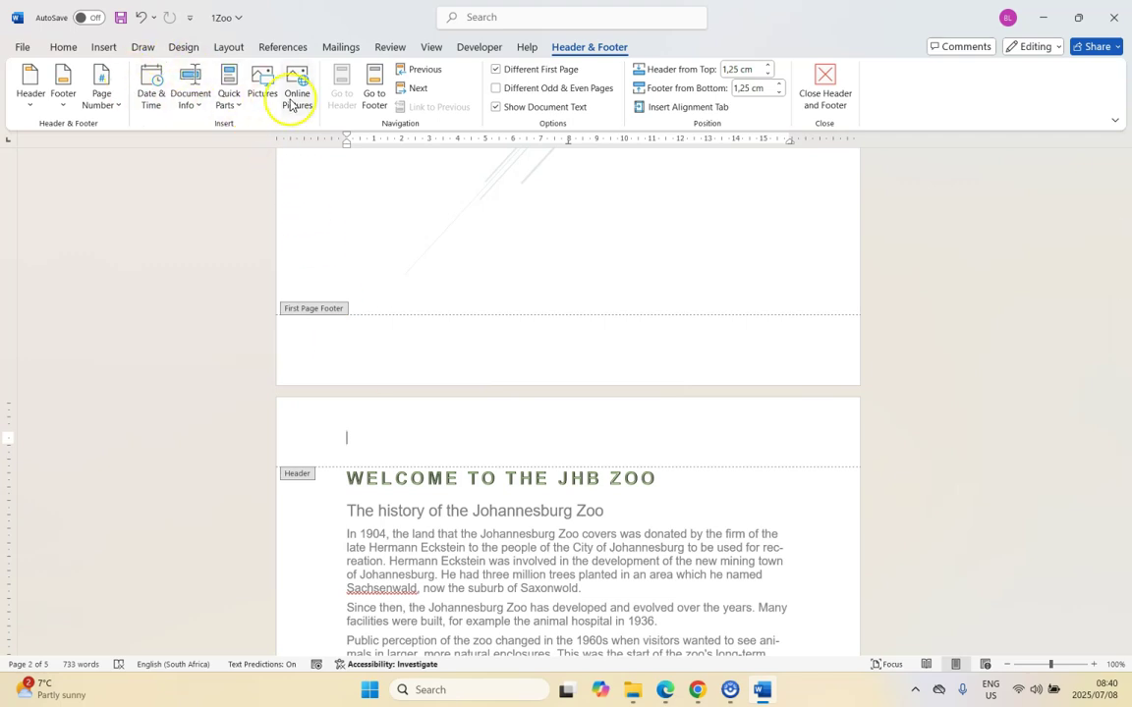
left_click(151, 99)
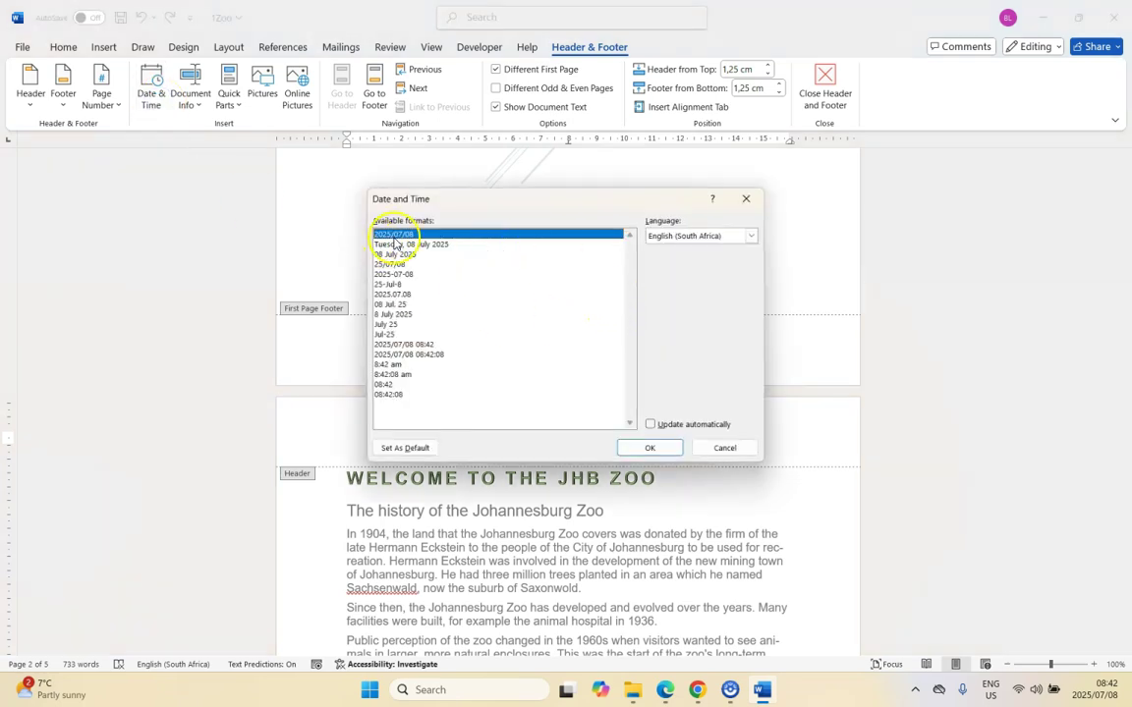
left_click(726, 448)
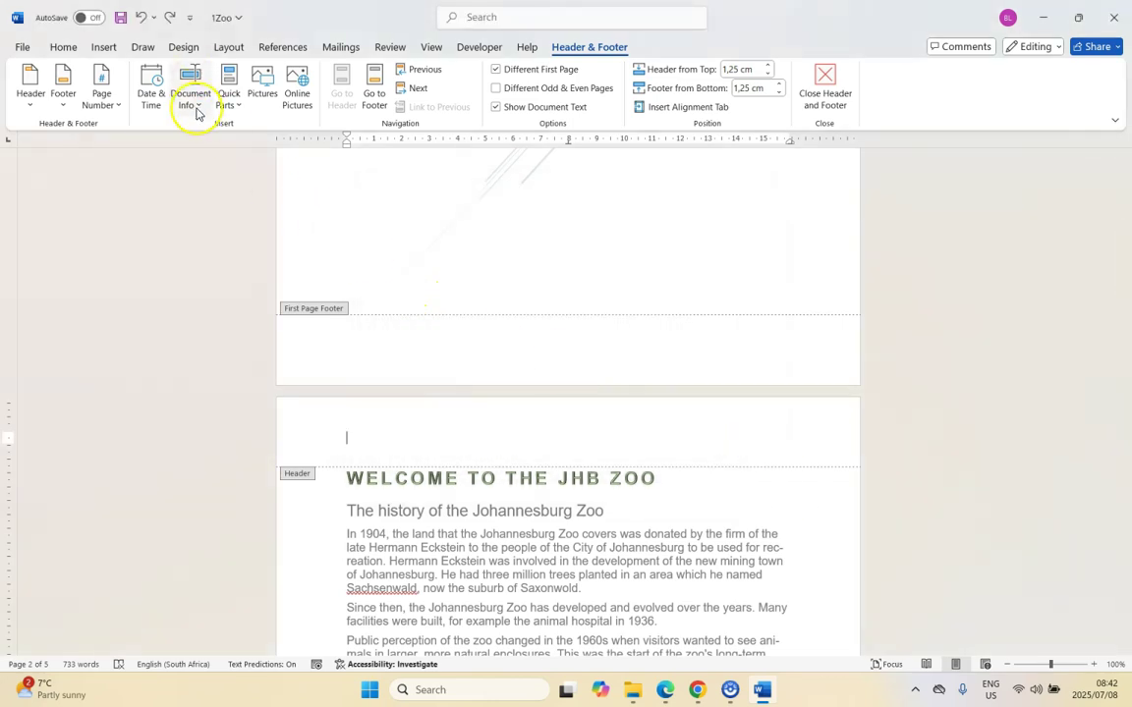
- Insert a Date field in yyyy format into the header, displaying 2025, and select it
left_click(236, 105)
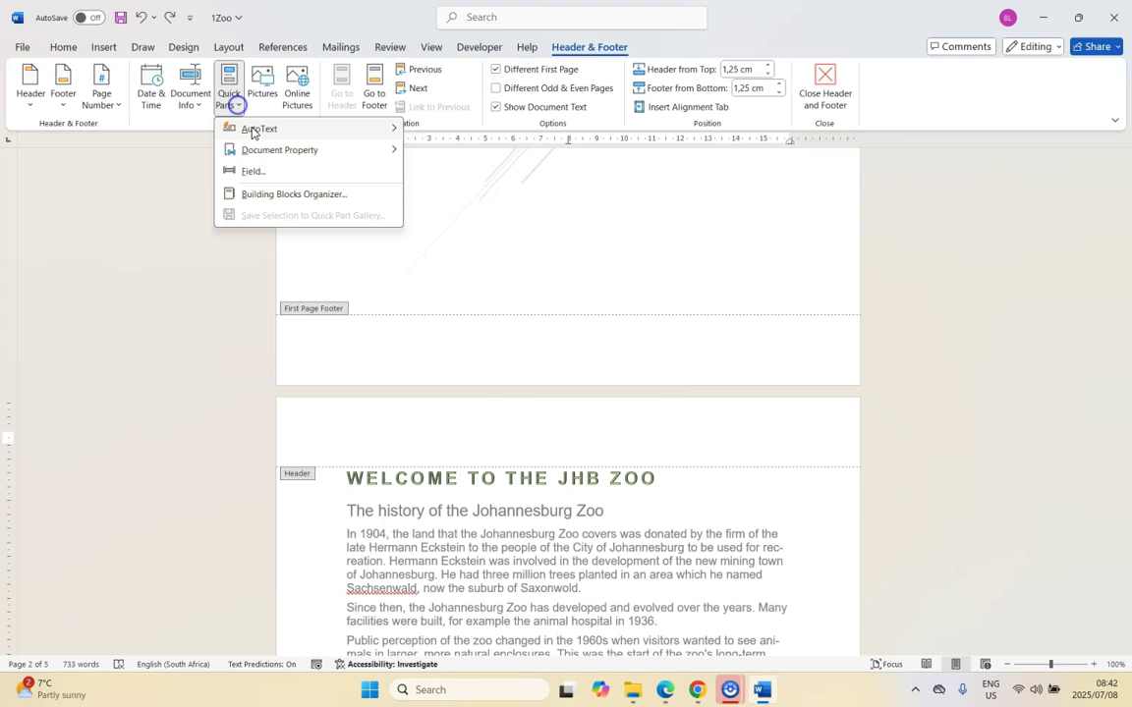
left_click(263, 175)
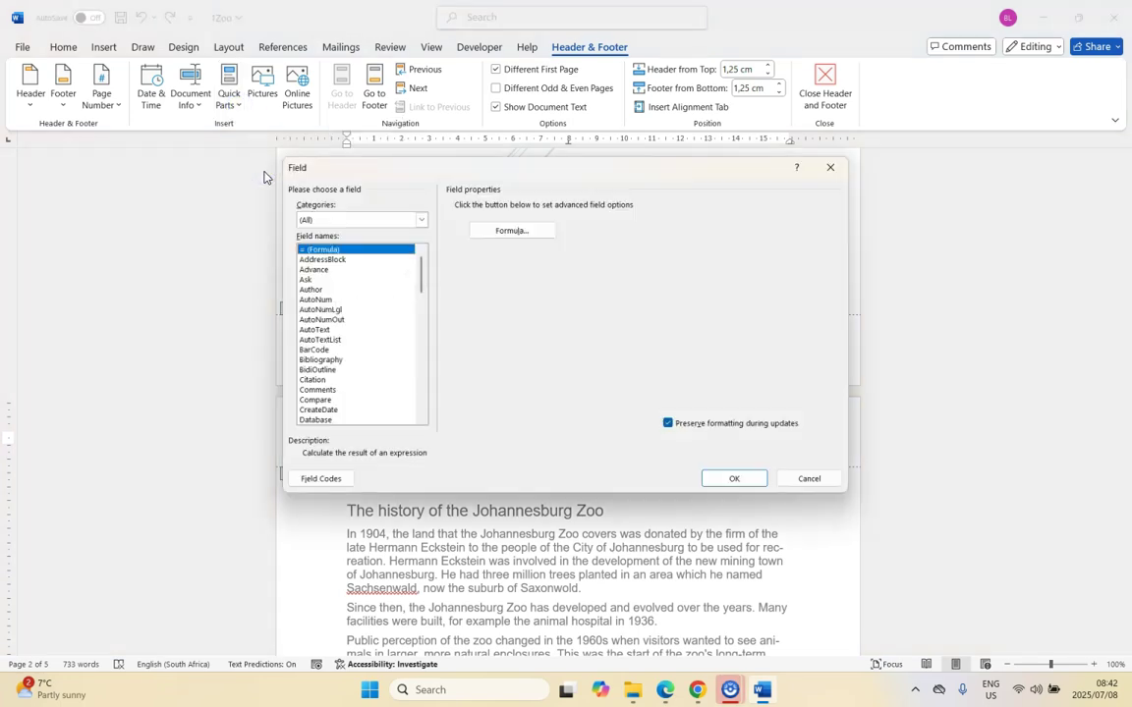
scroll(327, 305, "down", 4)
left_click(308, 310)
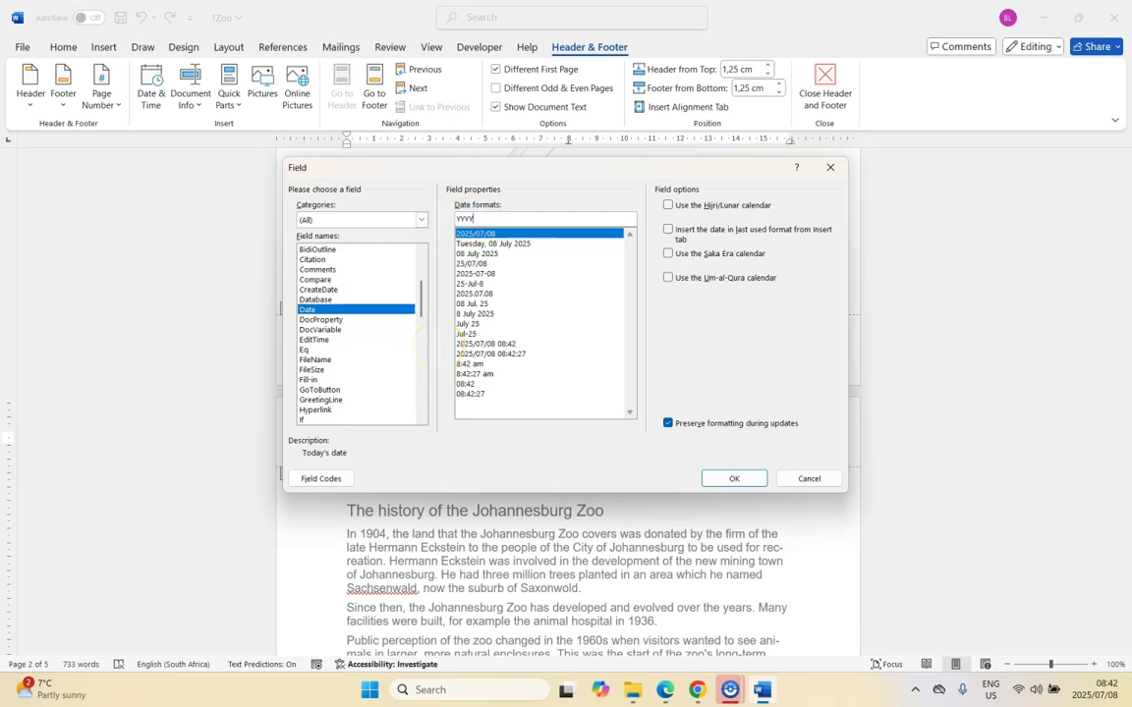
left_click(747, 478)
left_click(356, 439)
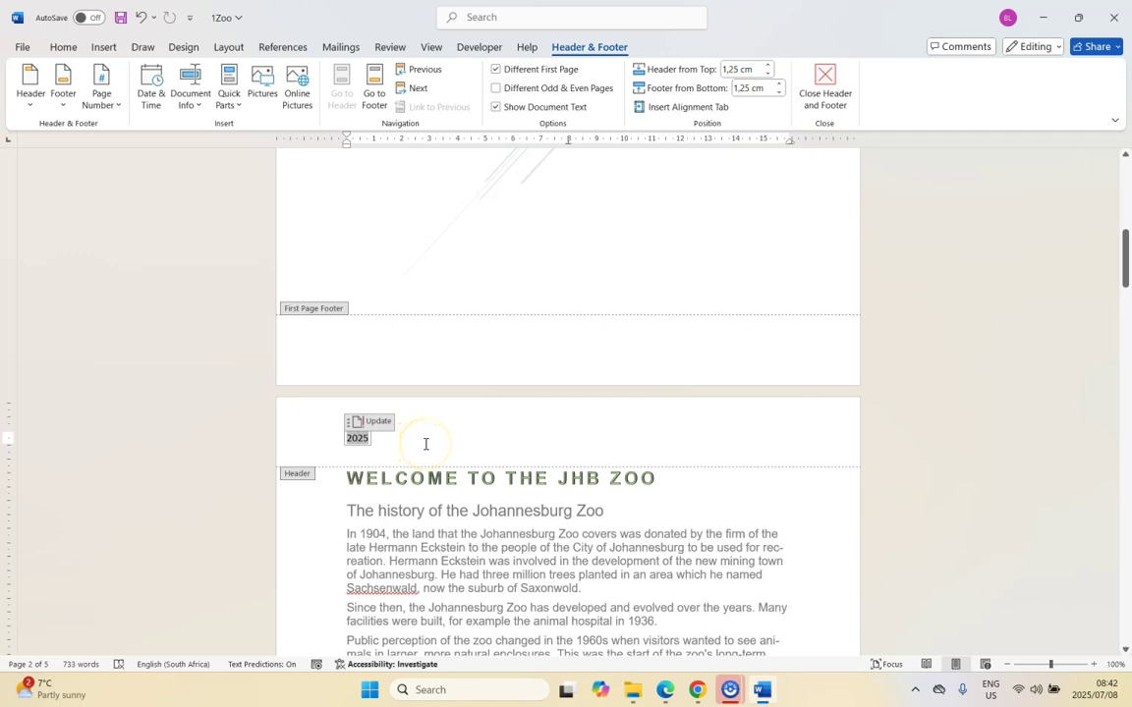
- Right-align the 2025 year field from the Home tab, then return to the Header & Footer tab
left_click(398, 449)
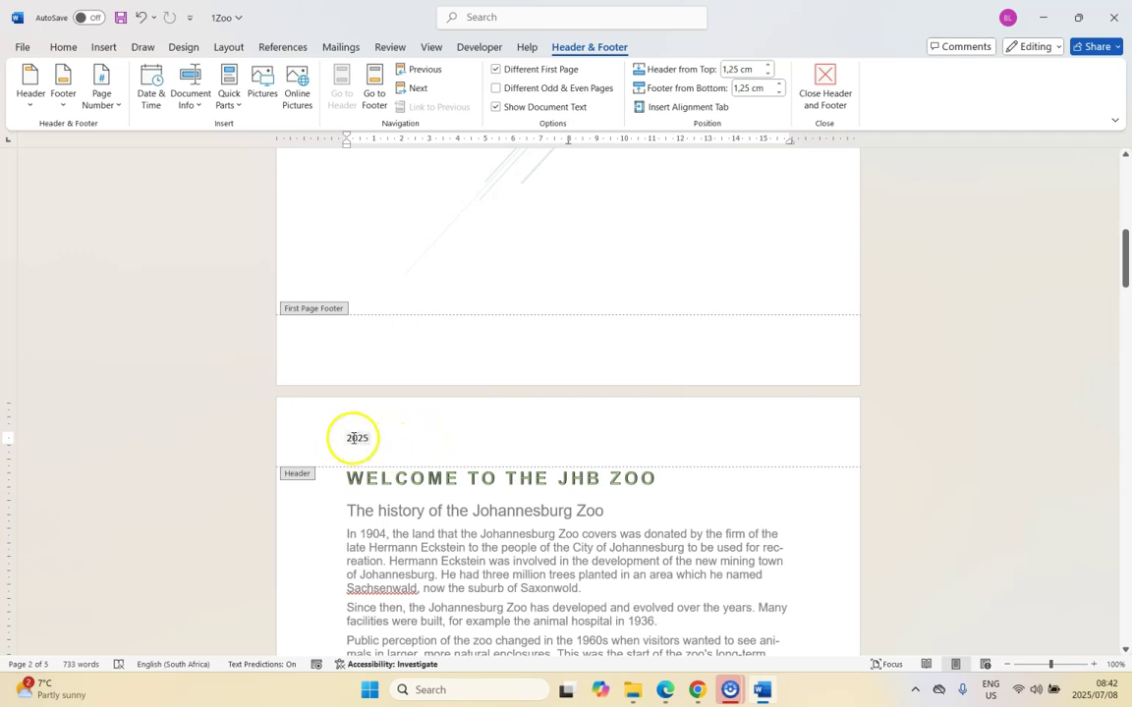
left_click(353, 438)
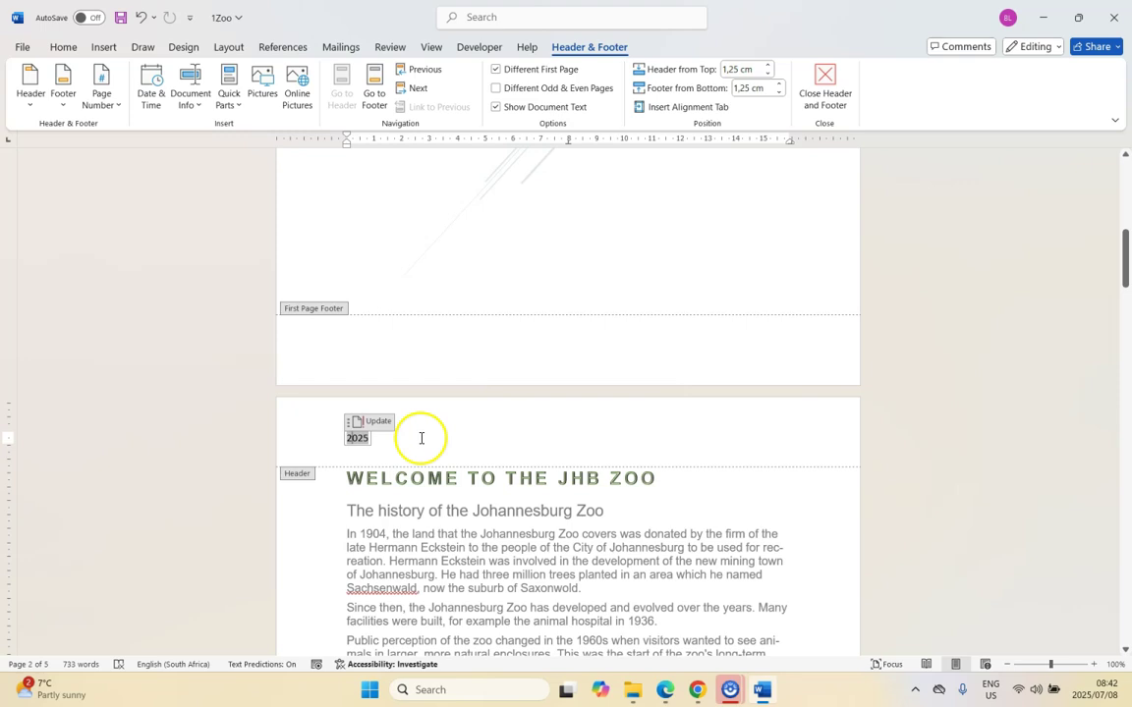
left_click(63, 47)
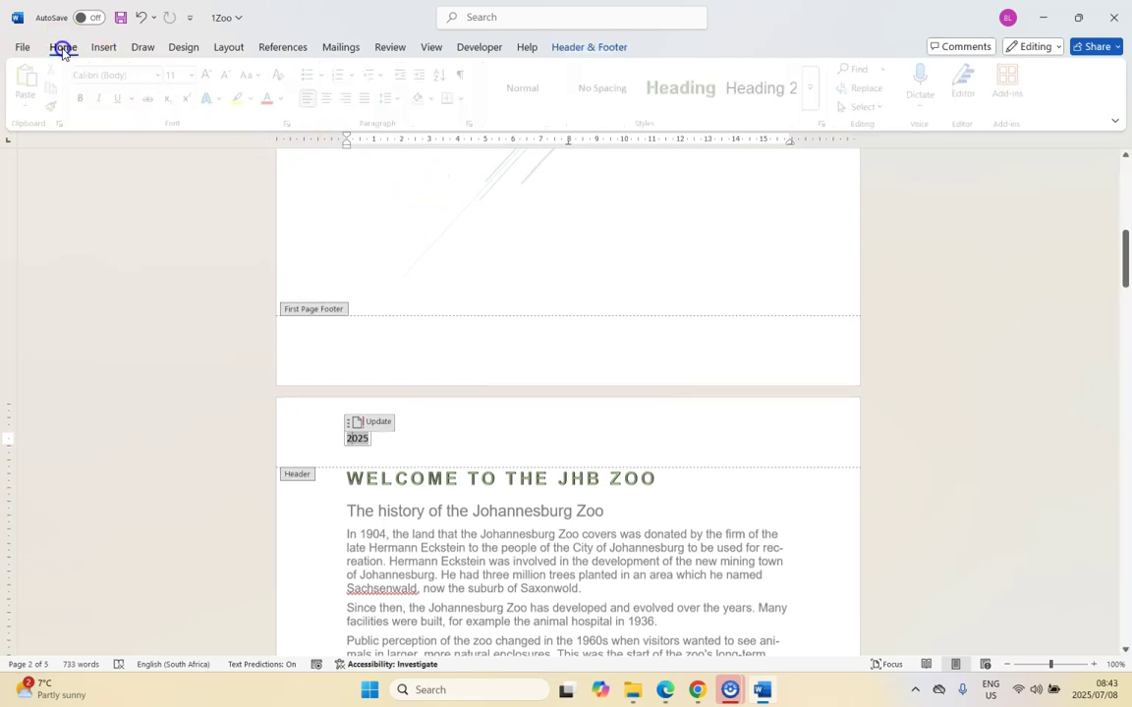
left_click(350, 93)
left_click(727, 439)
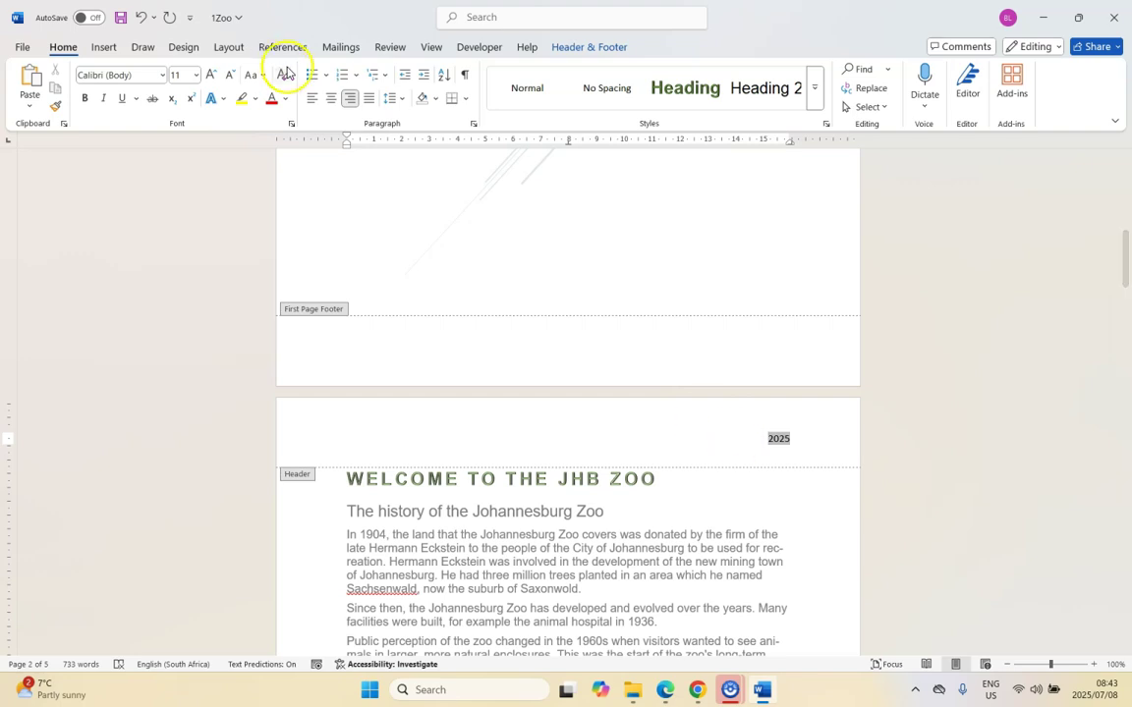
left_click(579, 49)
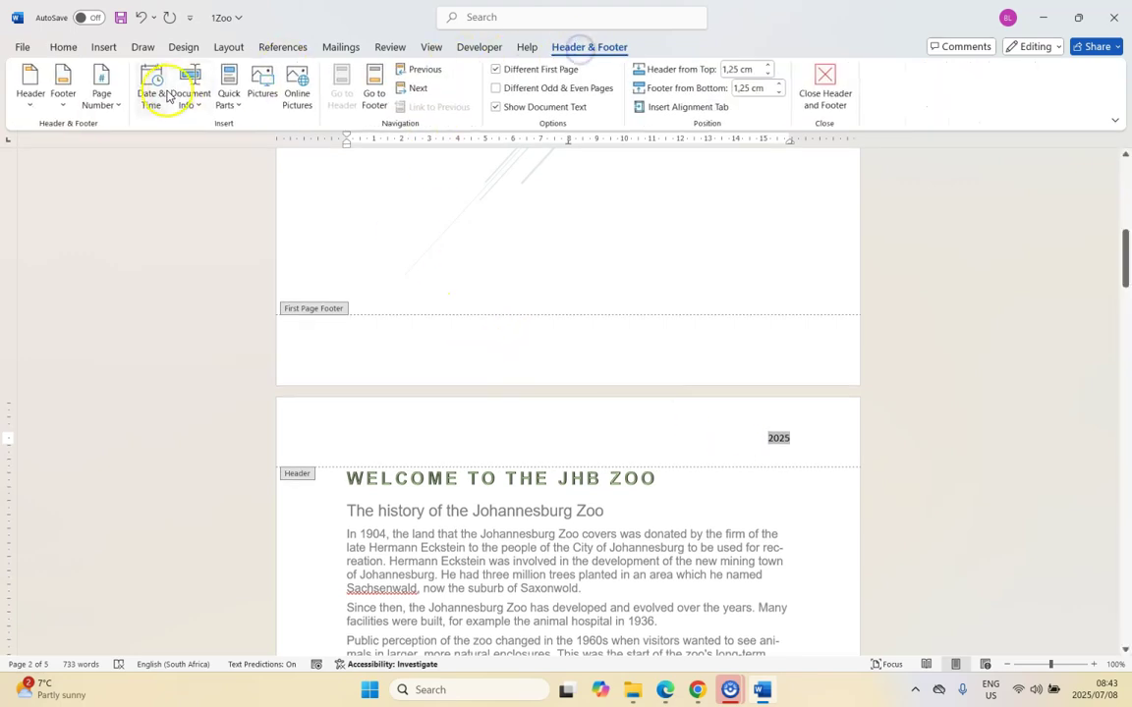
left_click(236, 103)
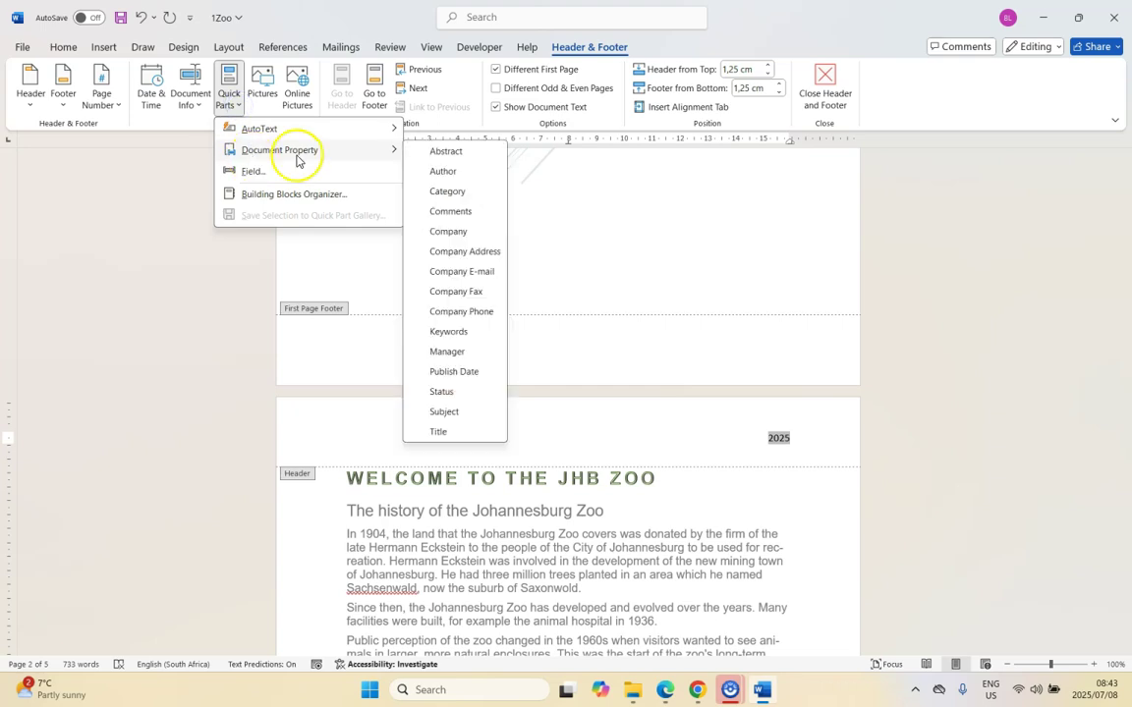
left_click(496, 438)
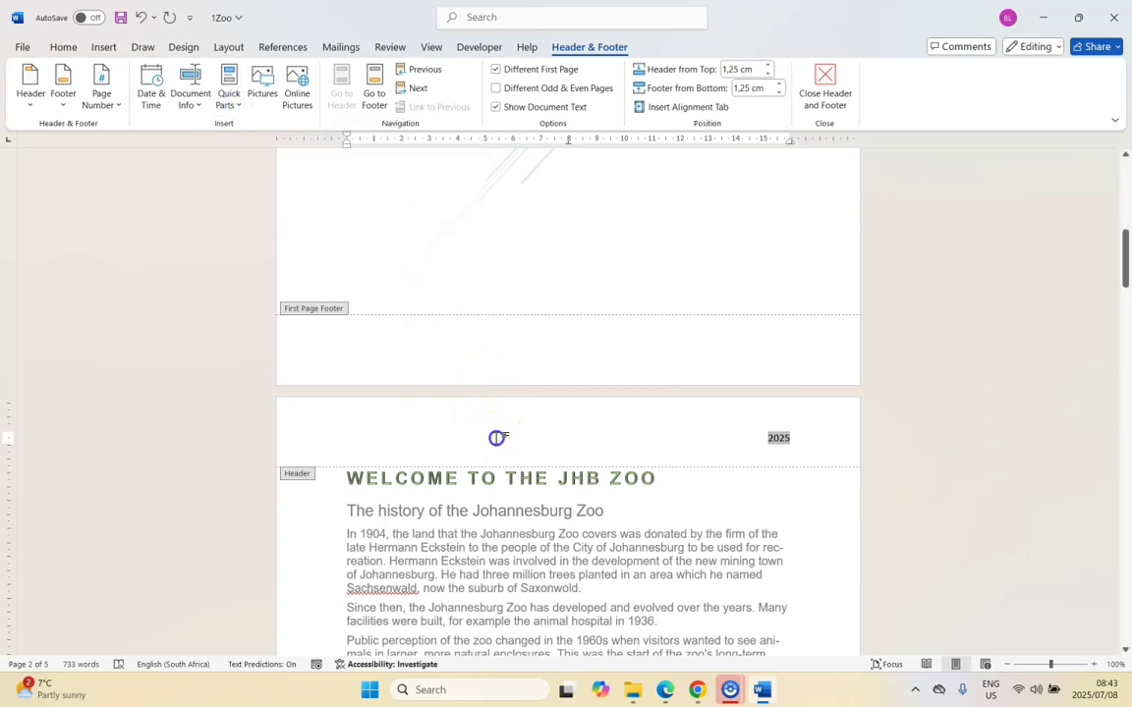
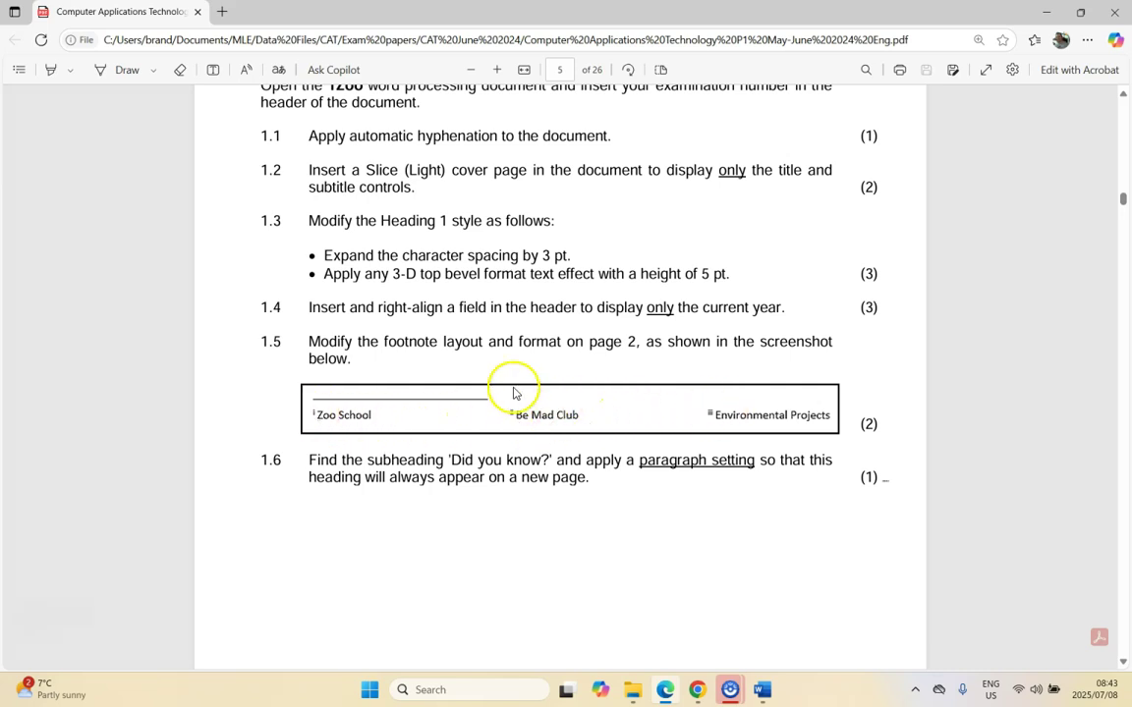
- Compare the three page 2 footnotes (Zoo School, Be Mad Club, Environmental Projects) with the PDF's required layout
left_click(759, 694)
scroll(543, 450, "down", 10)
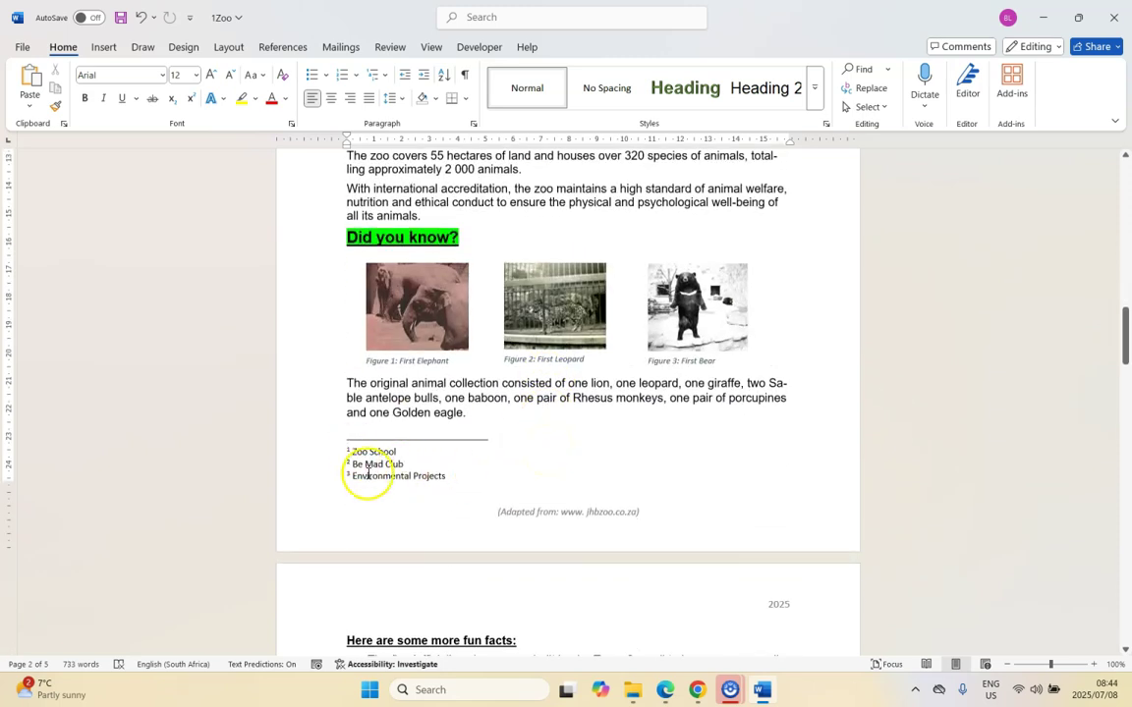
left_click_drag(450, 478, 348, 449)
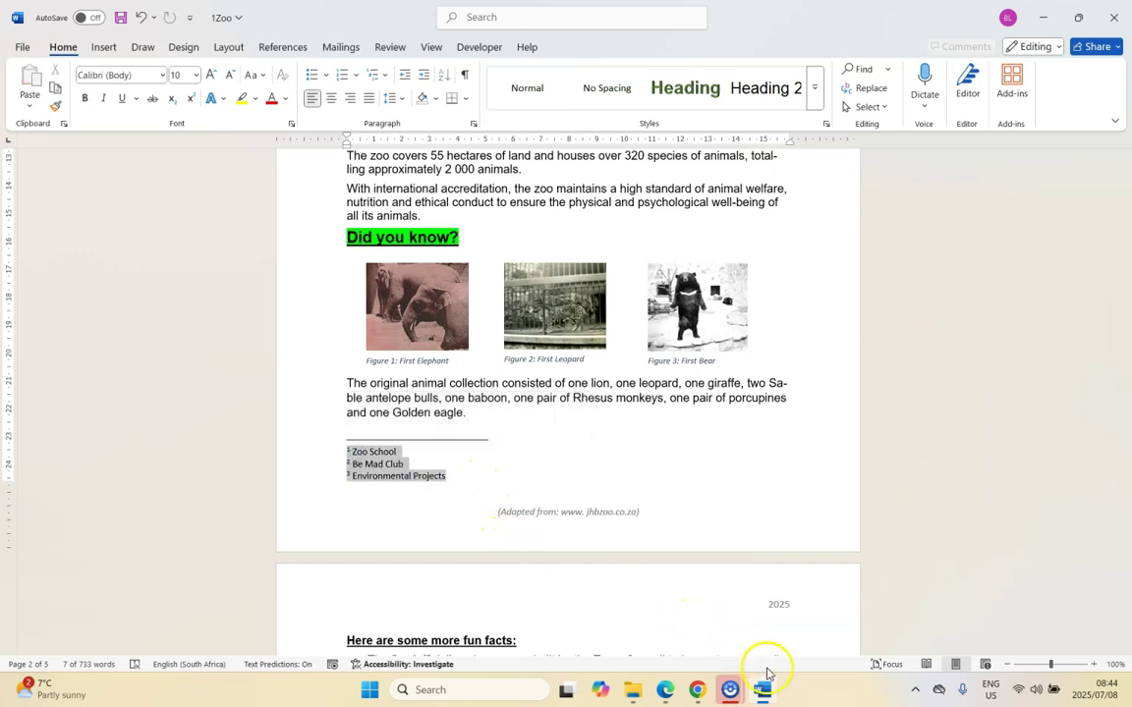
left_click(759, 691)
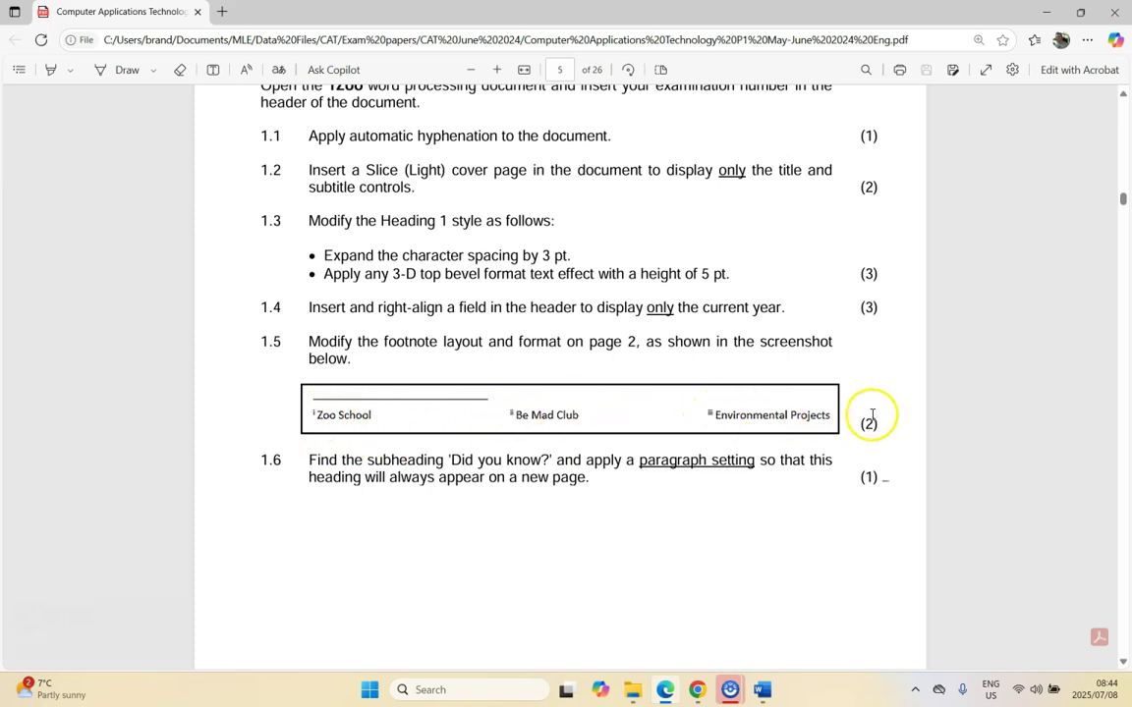
left_click(762, 689)
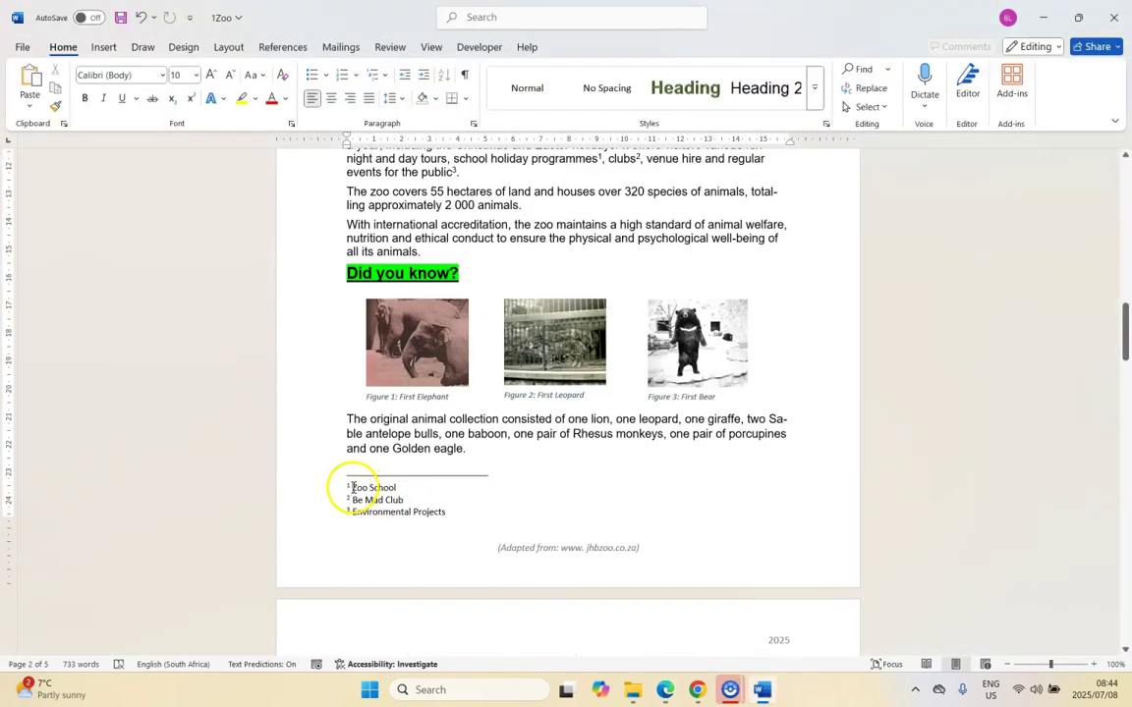
right_click(352, 487)
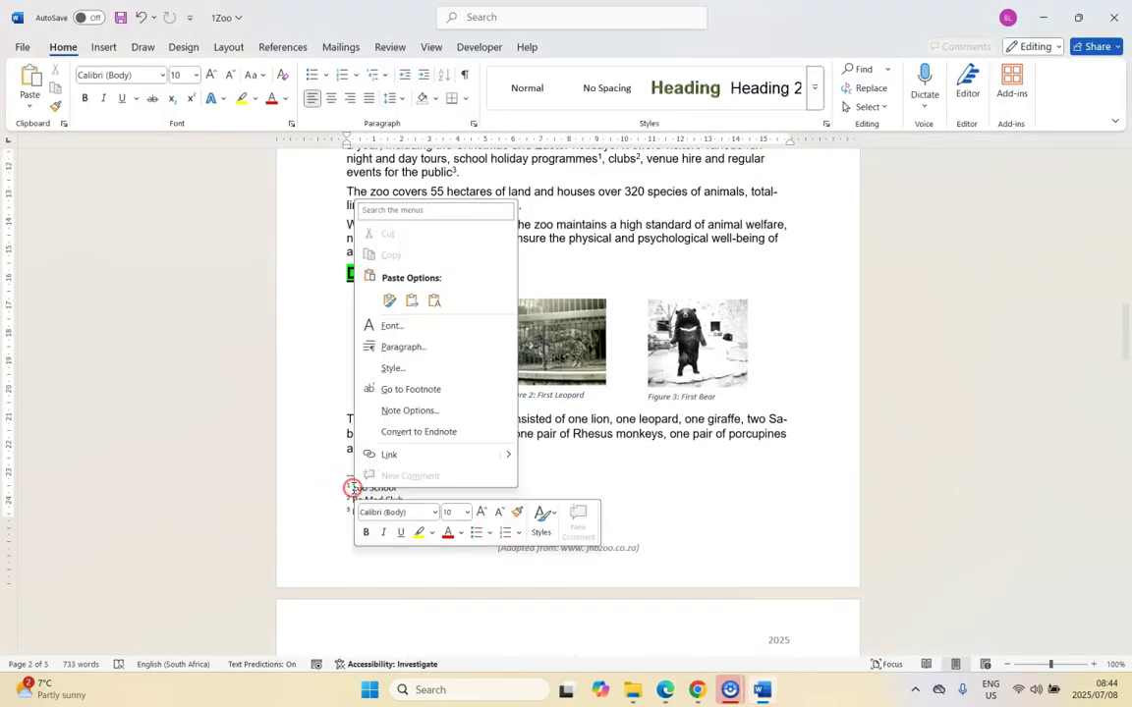
- Set the page 2 footnotes to 3 columns with i, ii, iii number format and apply
left_click(403, 411)
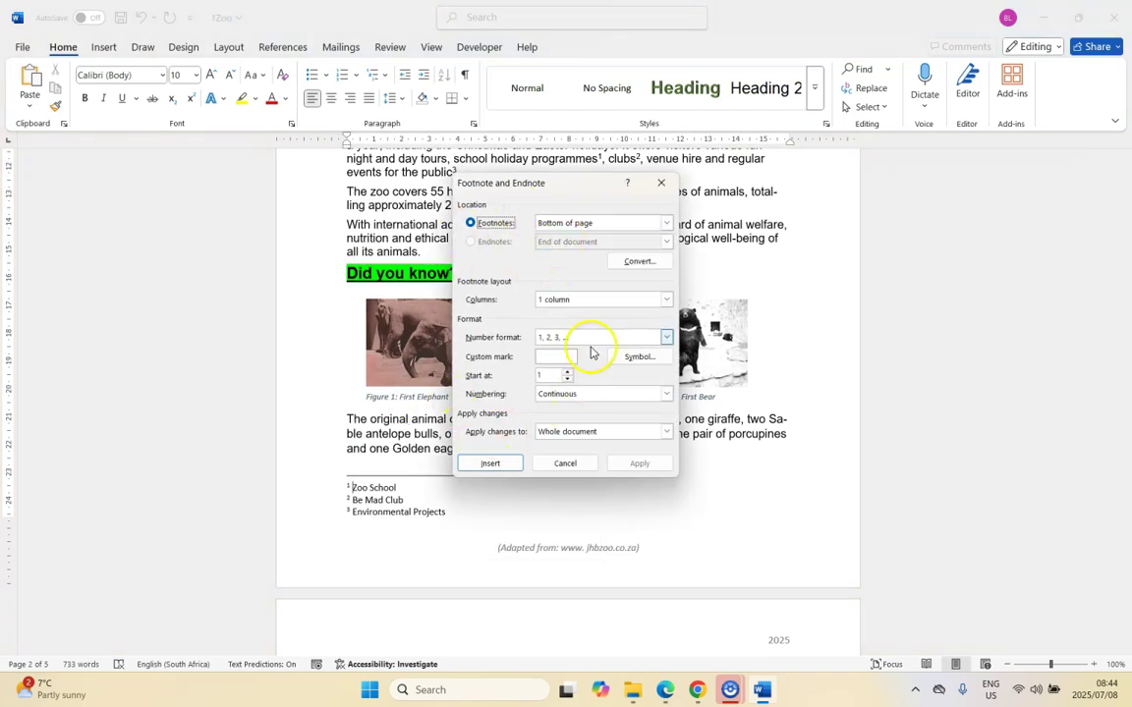
left_click(665, 300)
left_click(565, 342)
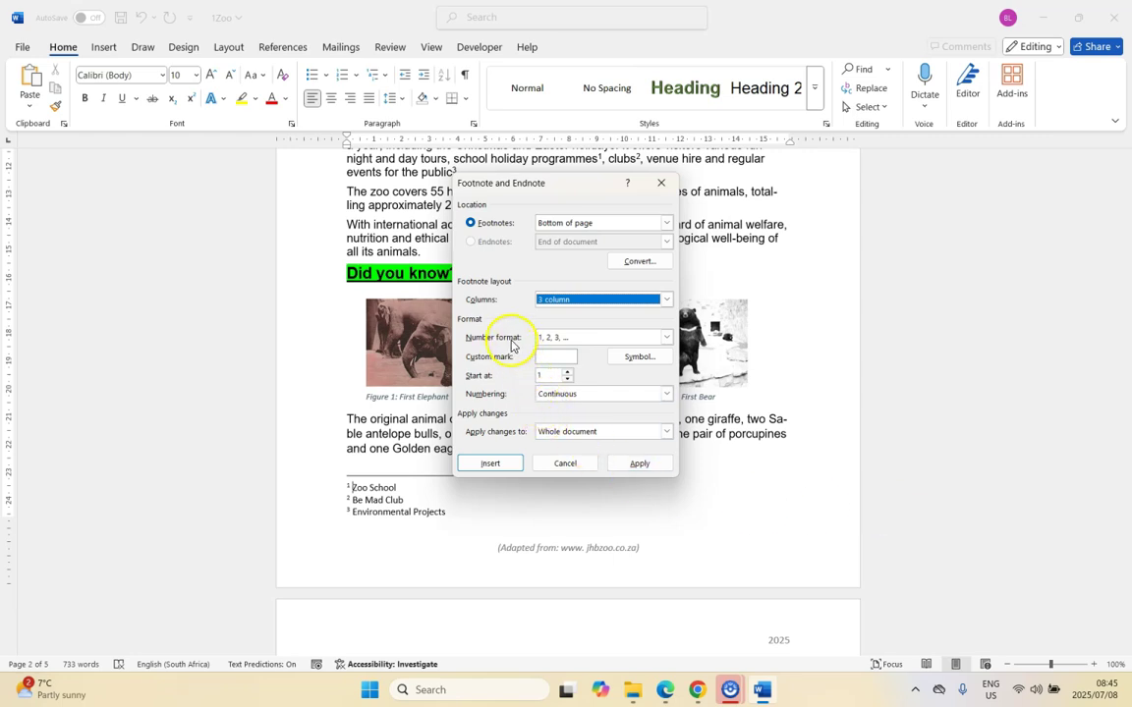
left_click(665, 337)
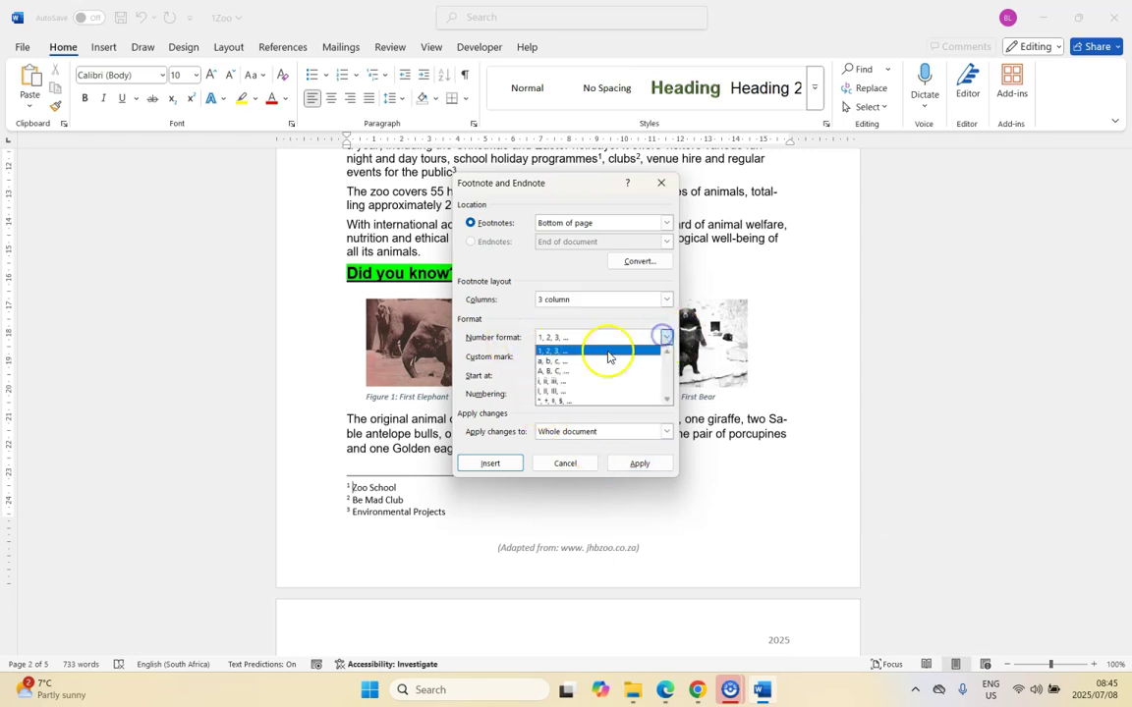
left_click(548, 381)
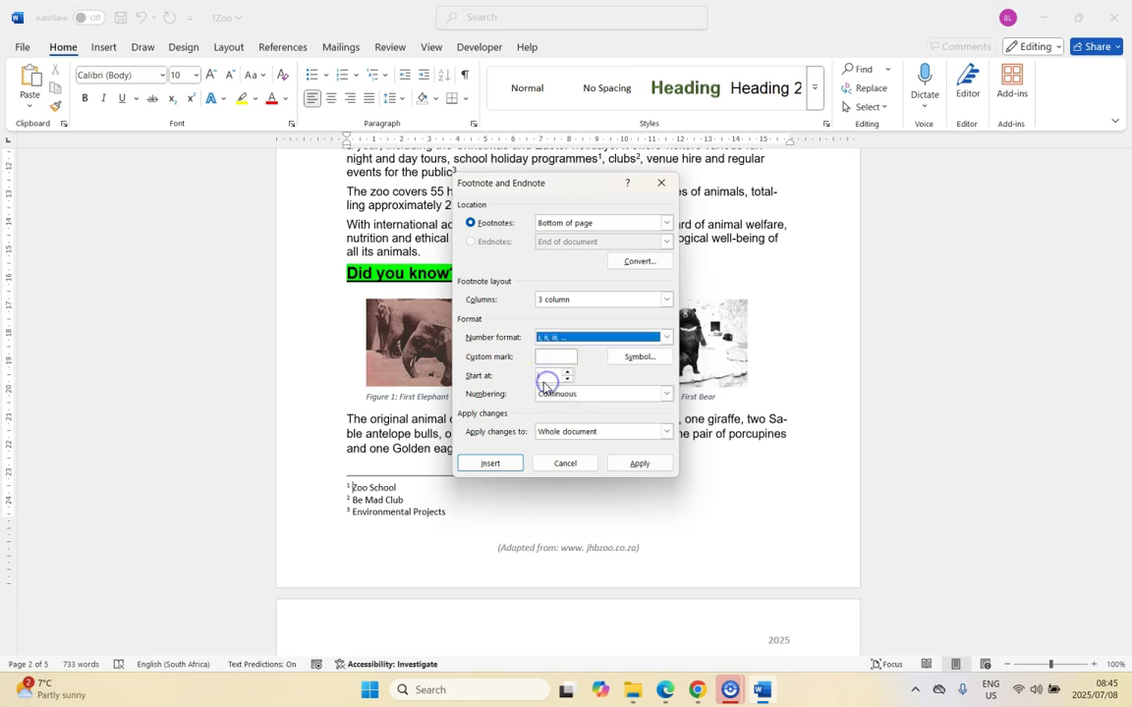
key("alt+Tab")
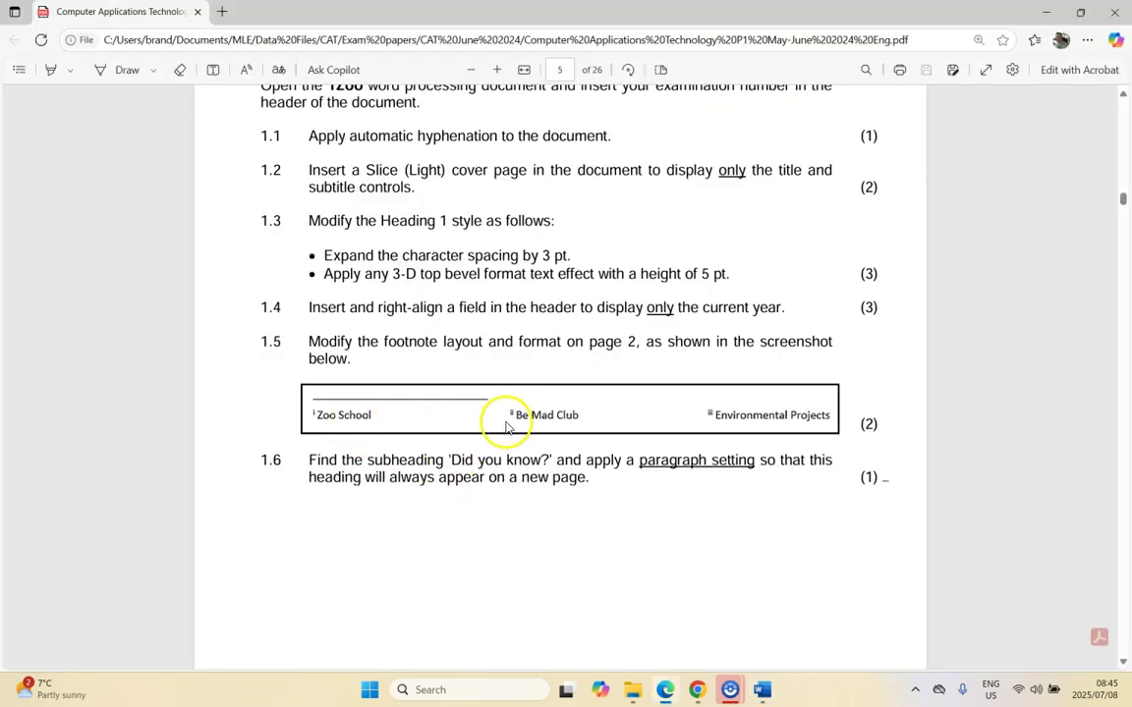
left_click(760, 696)
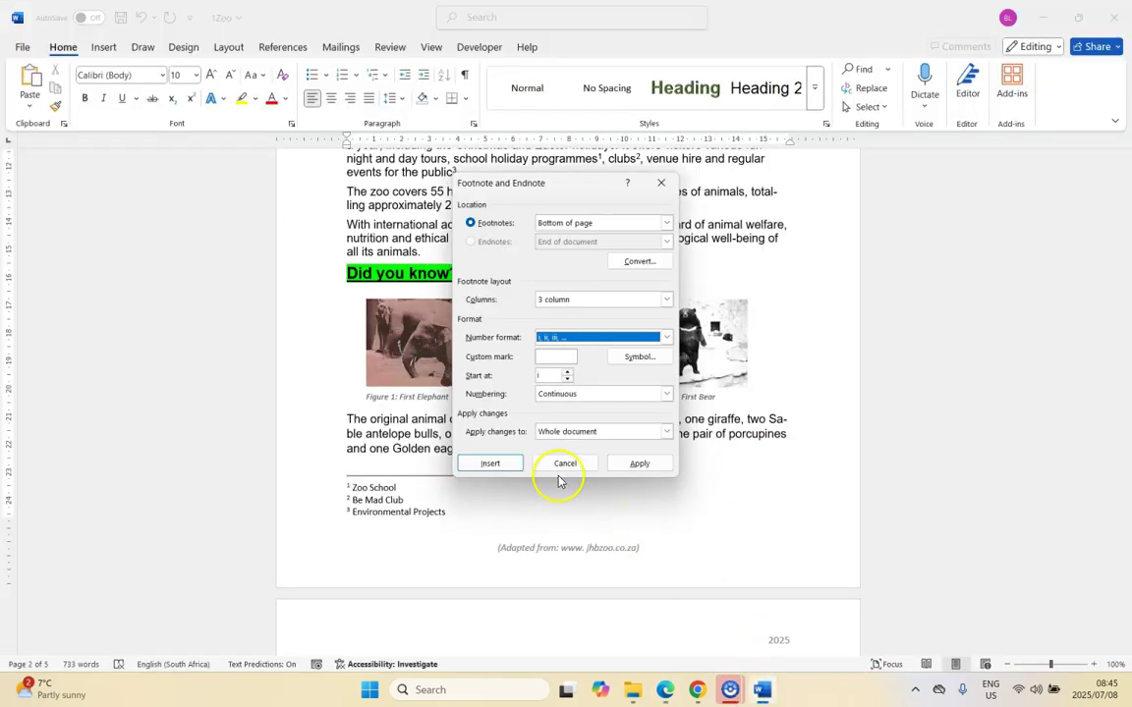
left_click(643, 463)
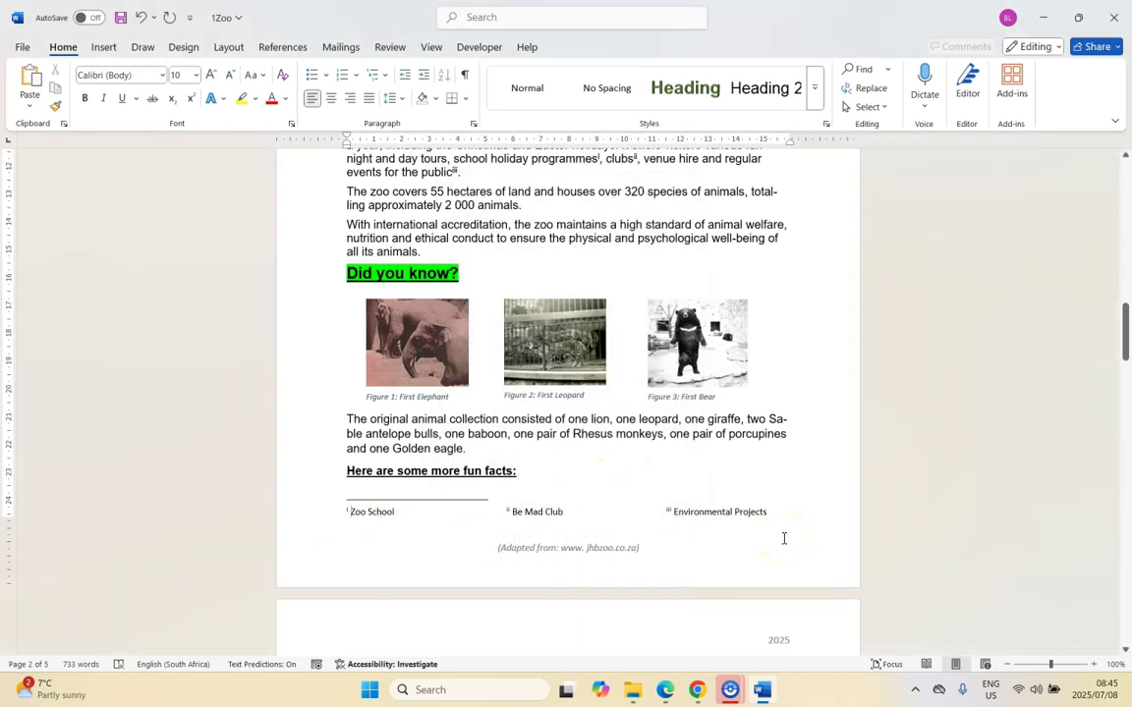
right_click(360, 512)
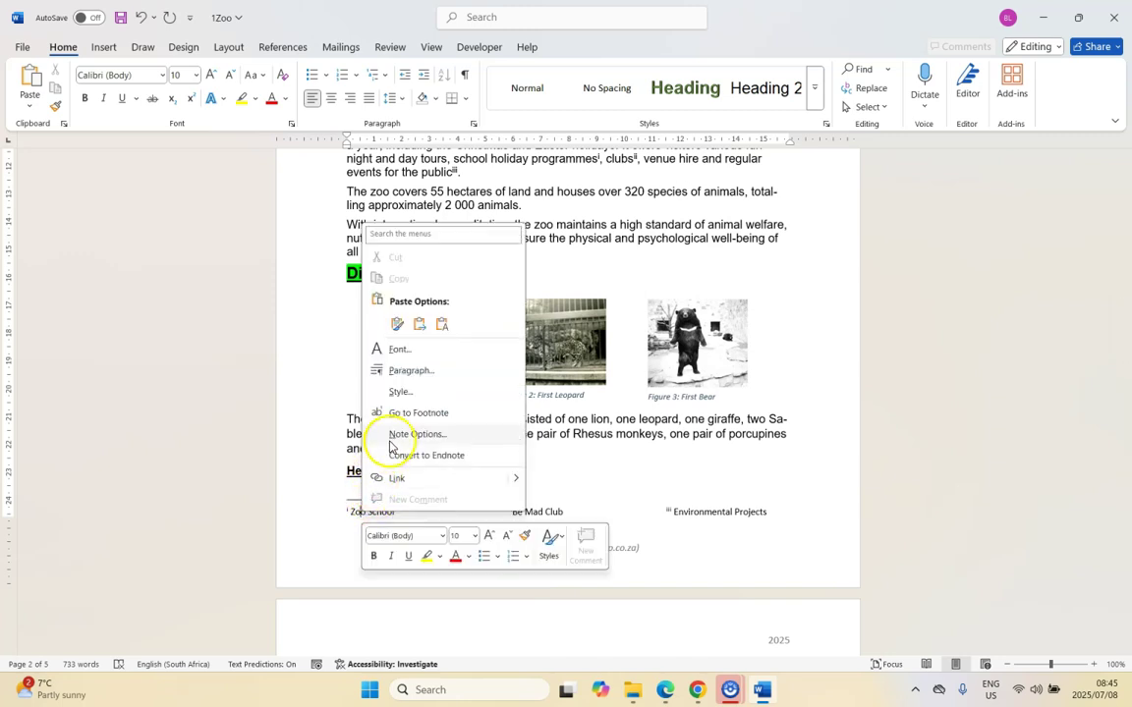
left_click(323, 523)
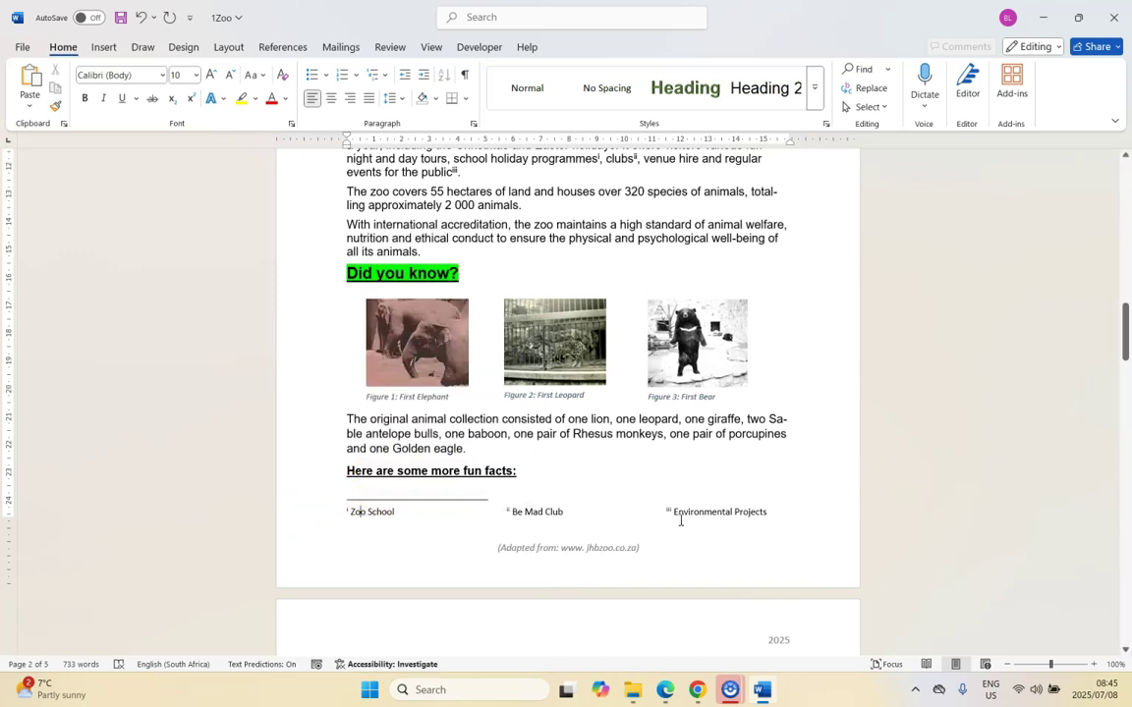
key("alt+Tab")
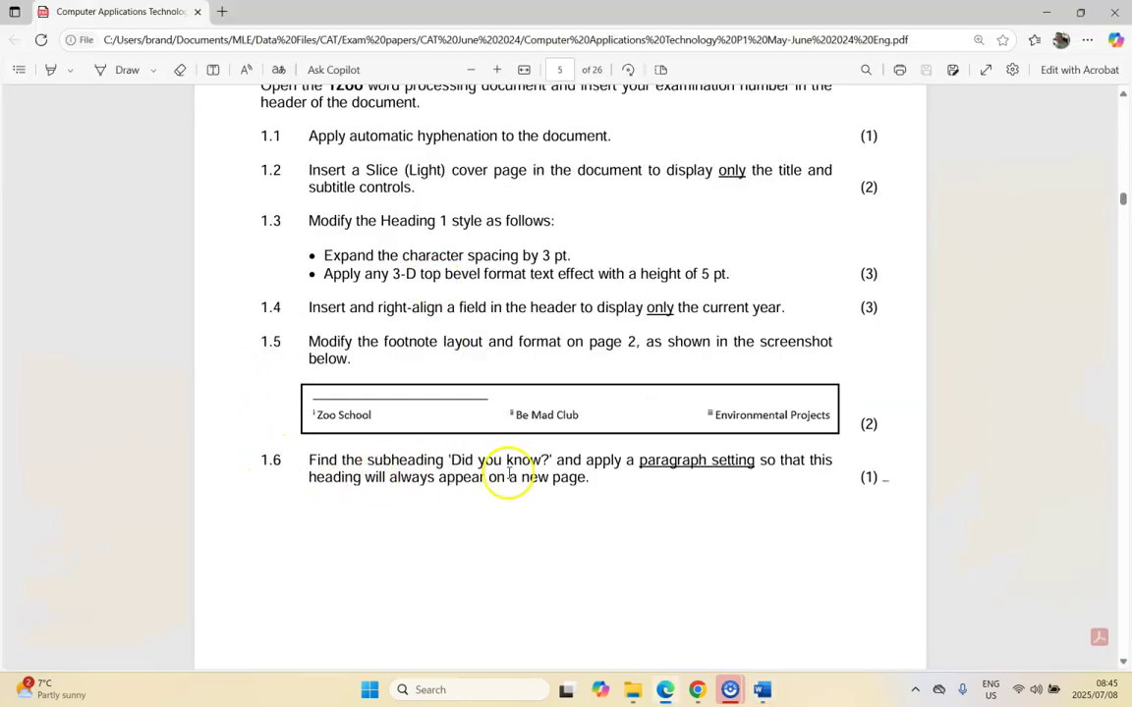
- Reread task 1.6 in the exam paper, then select the 'Did you know?' subheading
key("alt+Tab")
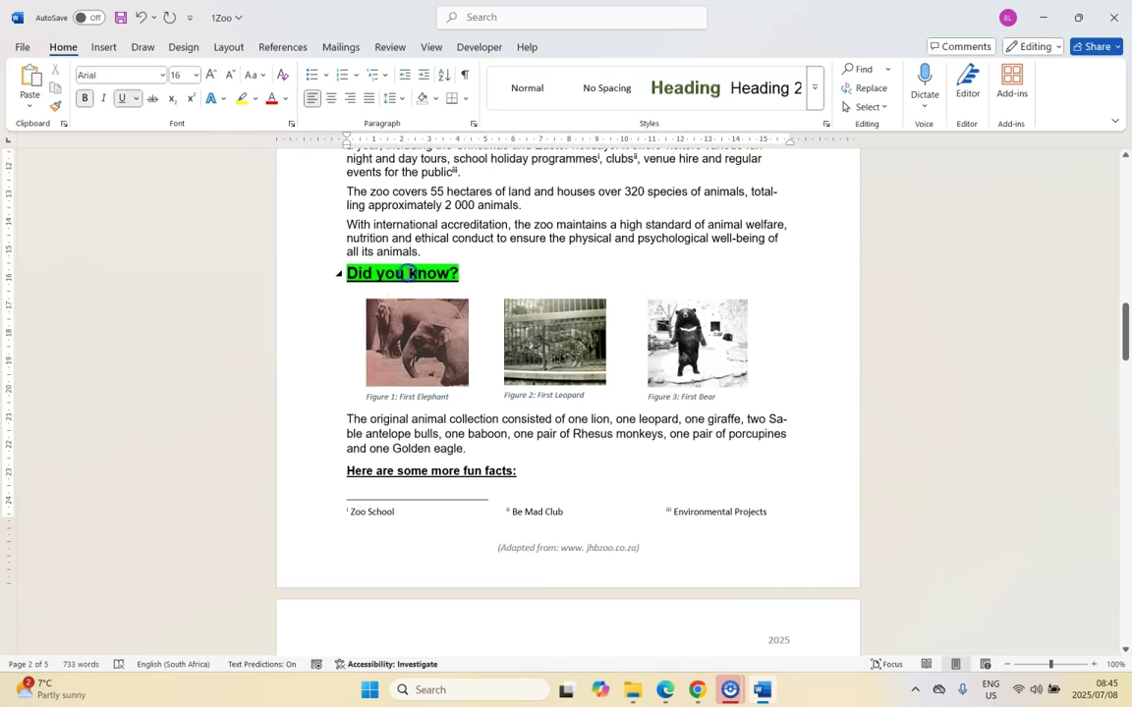
left_click(665, 690)
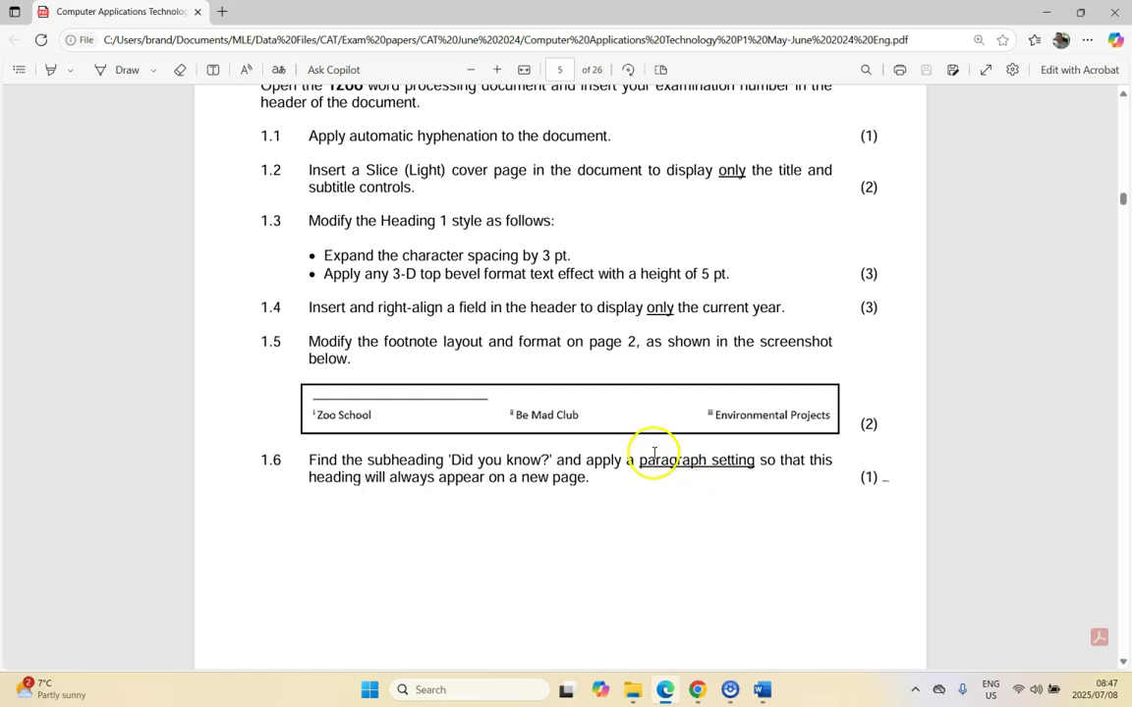
left_click(761, 686)
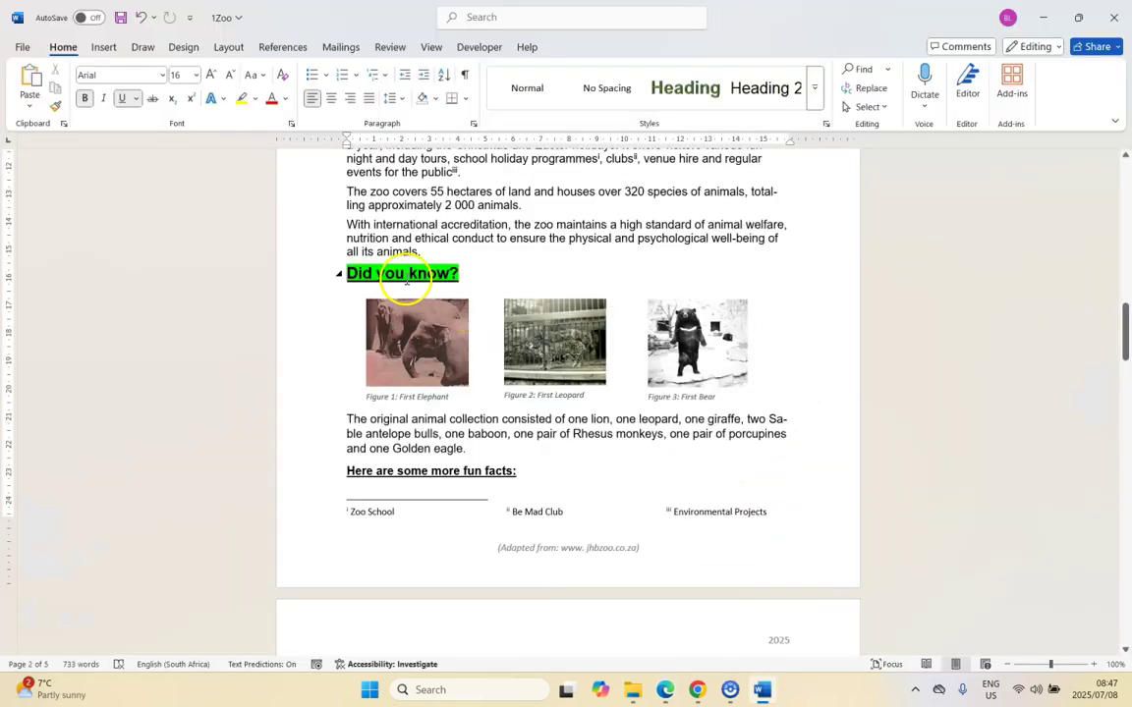
left_click_drag(344, 272, 454, 272)
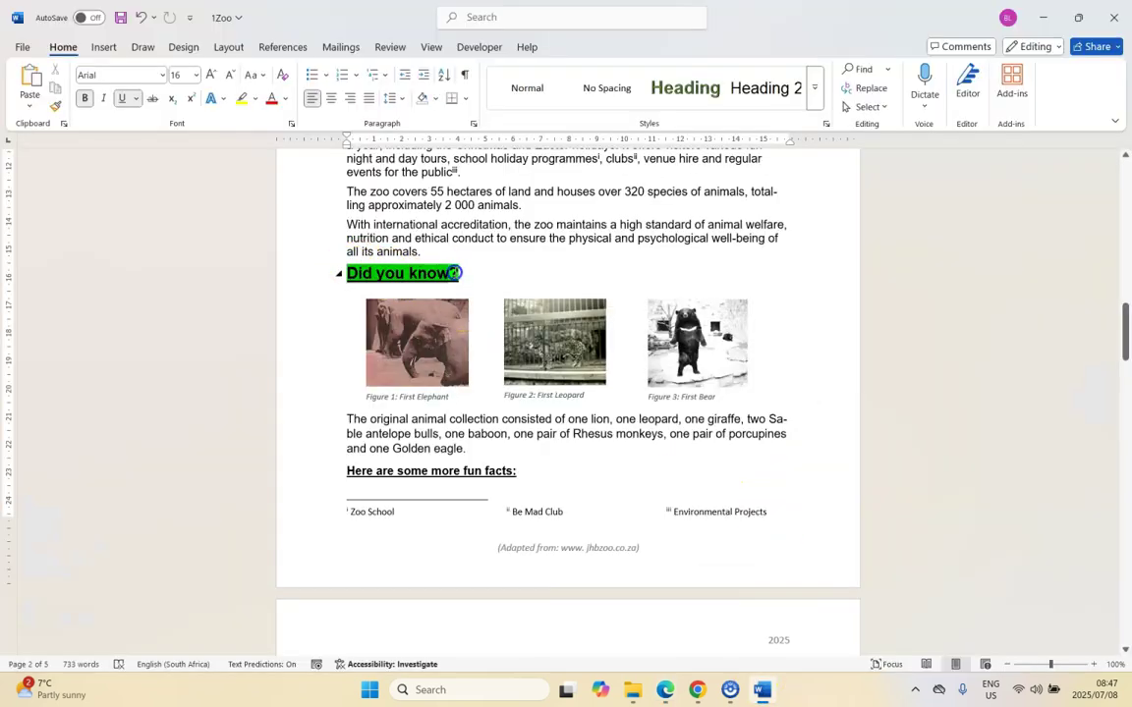
- Turn on Page break before for 'Did you know?' so it starts page 3
left_click(474, 123)
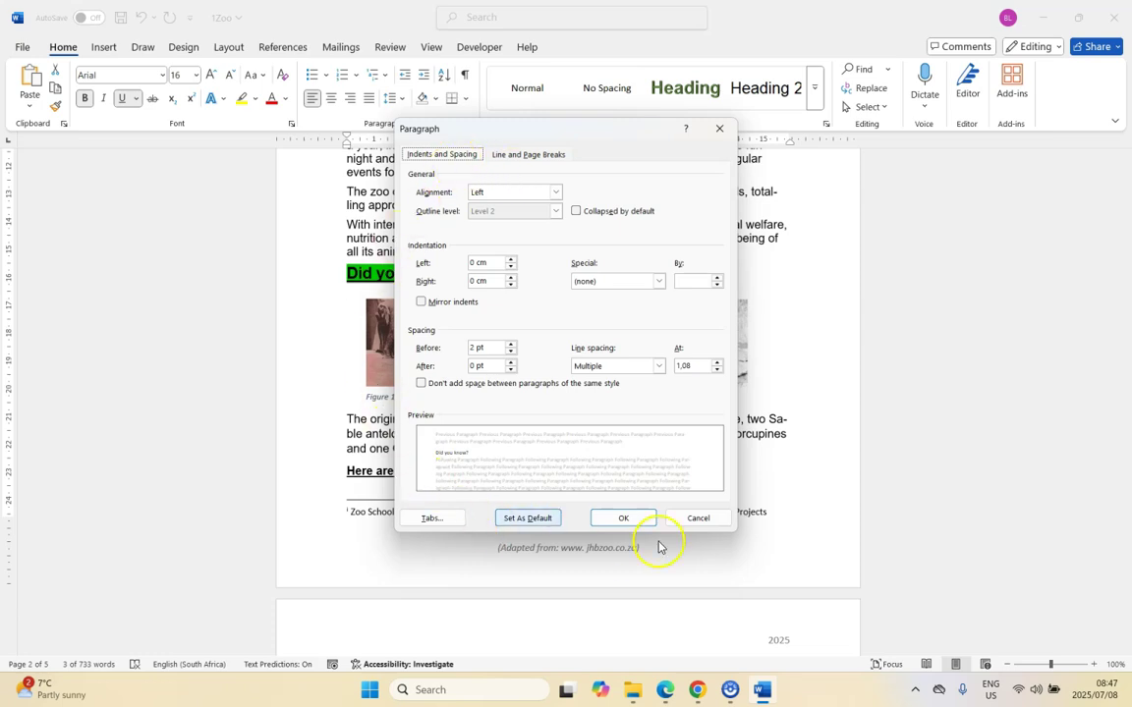
left_click(548, 157)
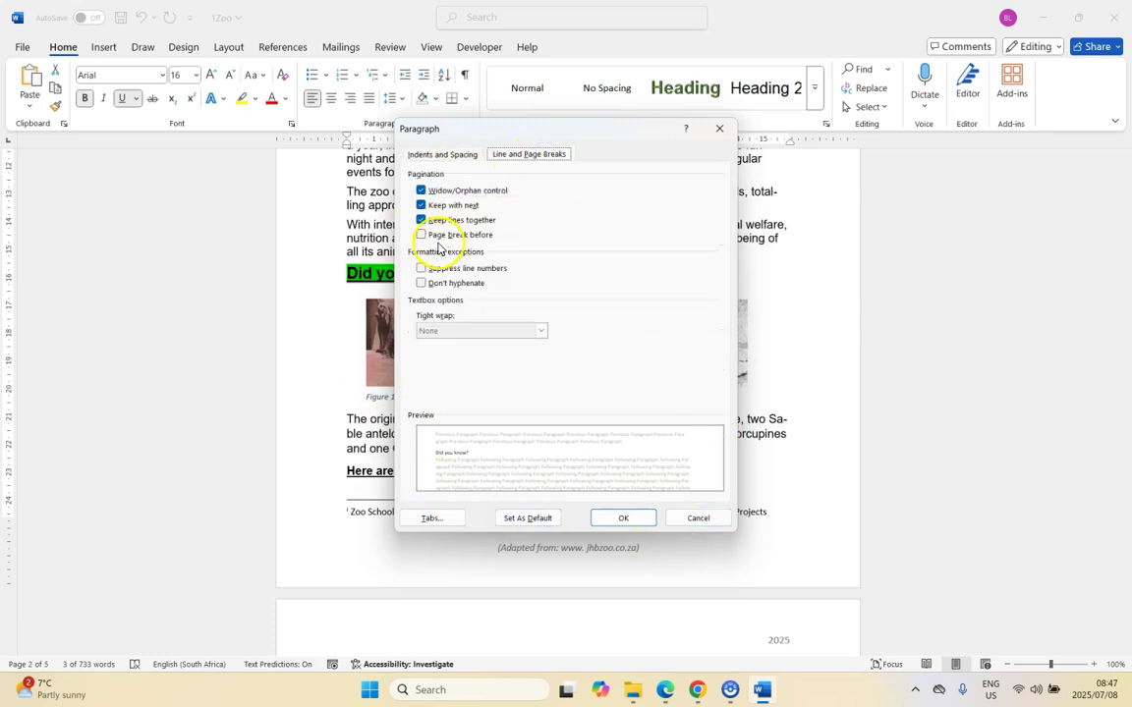
left_click(421, 236)
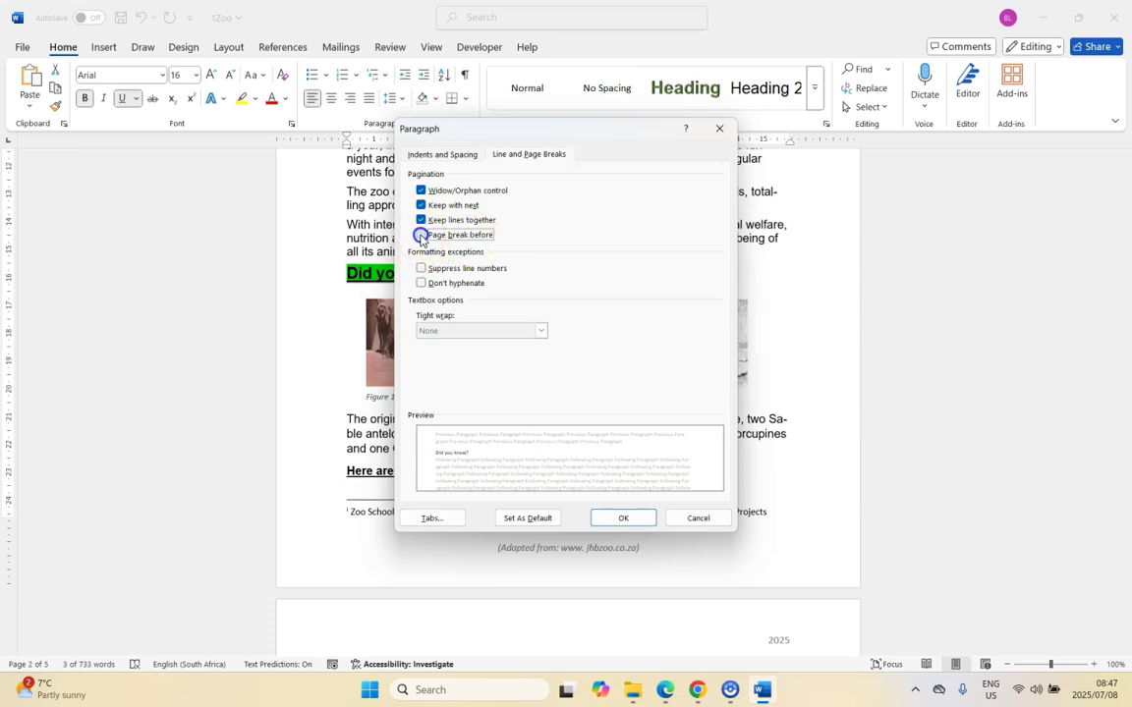
left_click(623, 517)
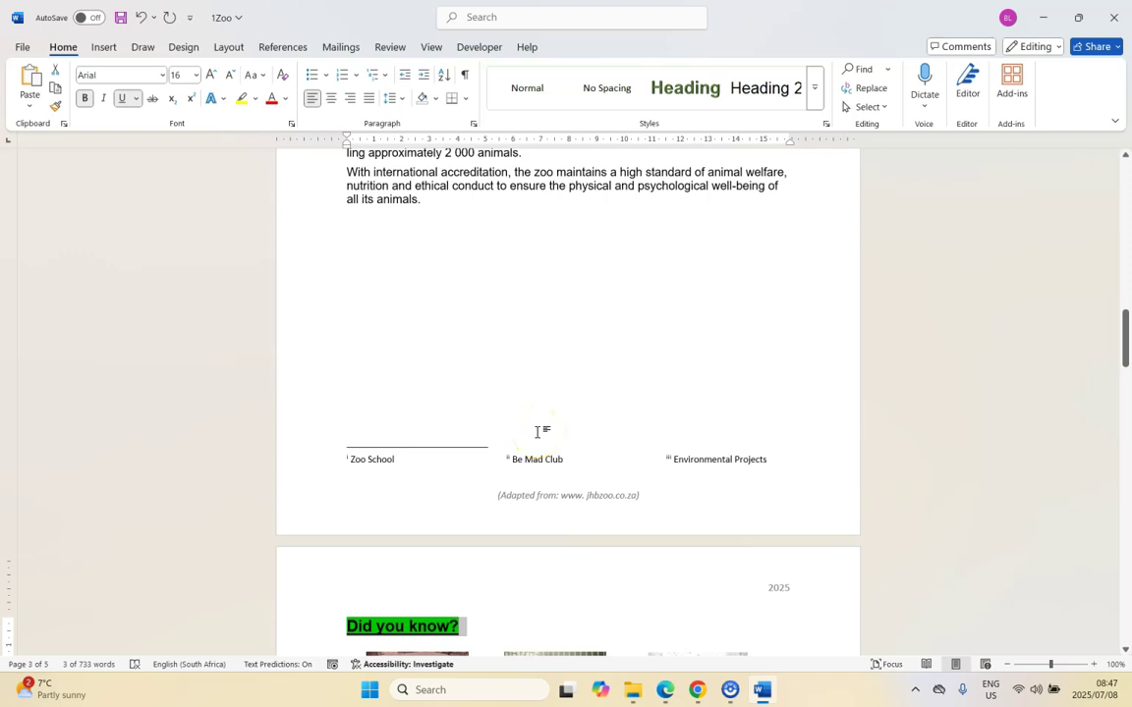
left_click(359, 147)
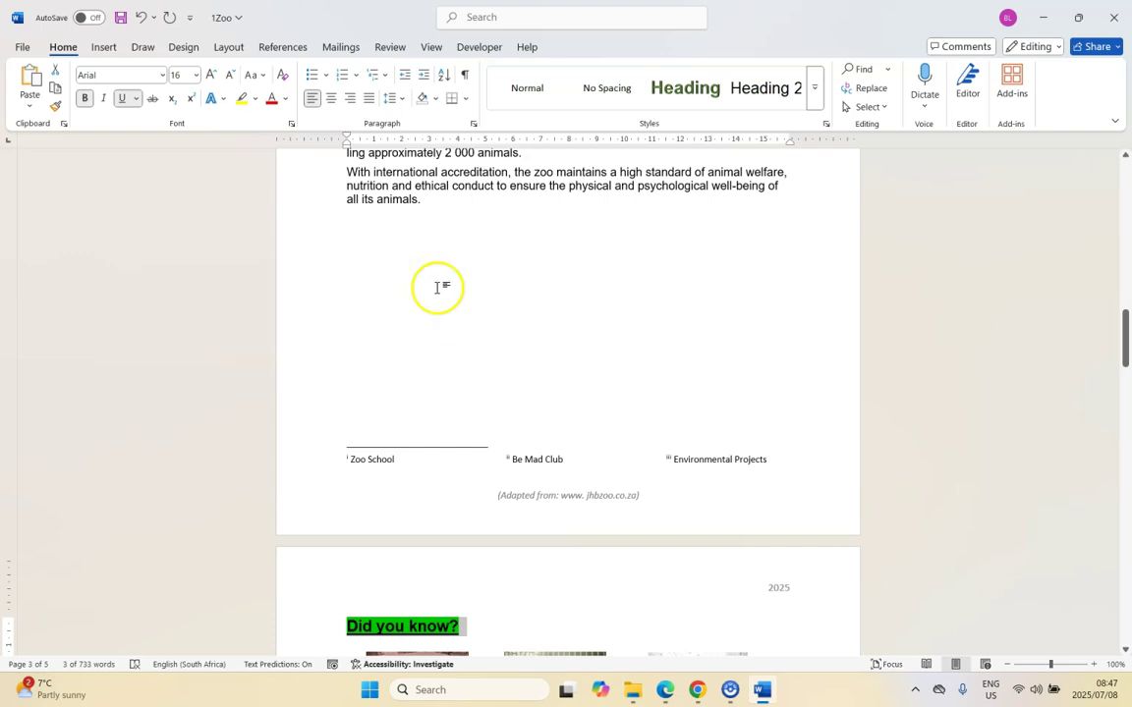
key("alt+Tab")
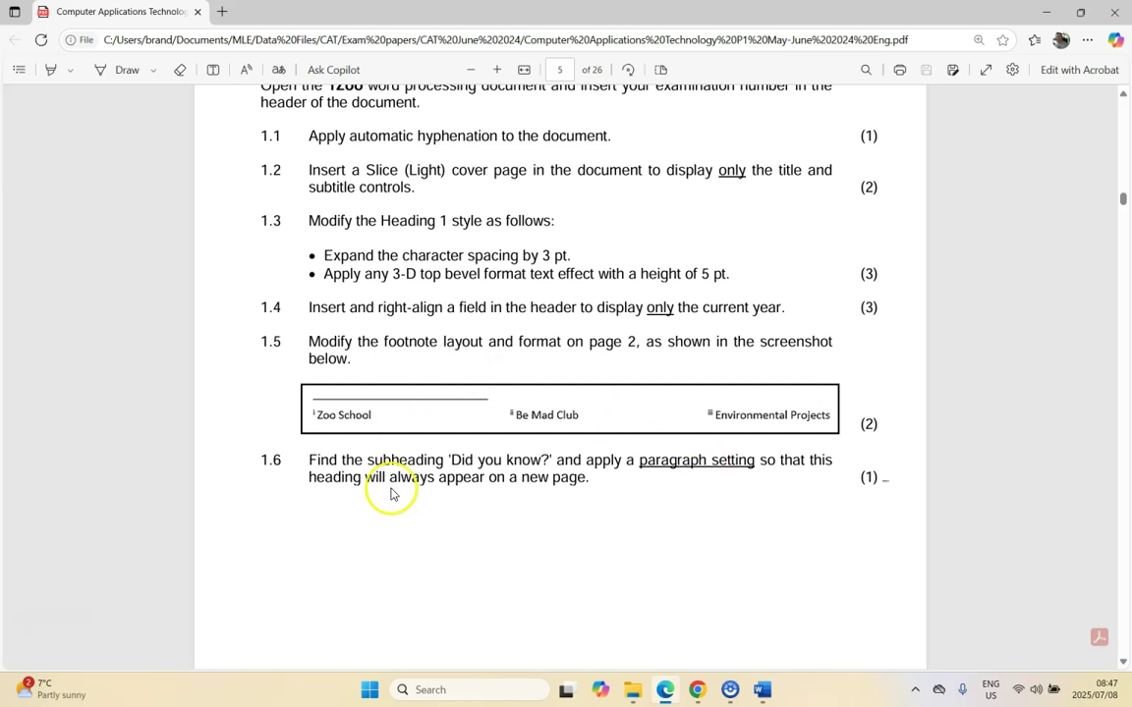
- Read task 1.7's required table layout in the exam paper
scroll(540, 523, "down", 3)
scroll(540, 526, "down", 5)
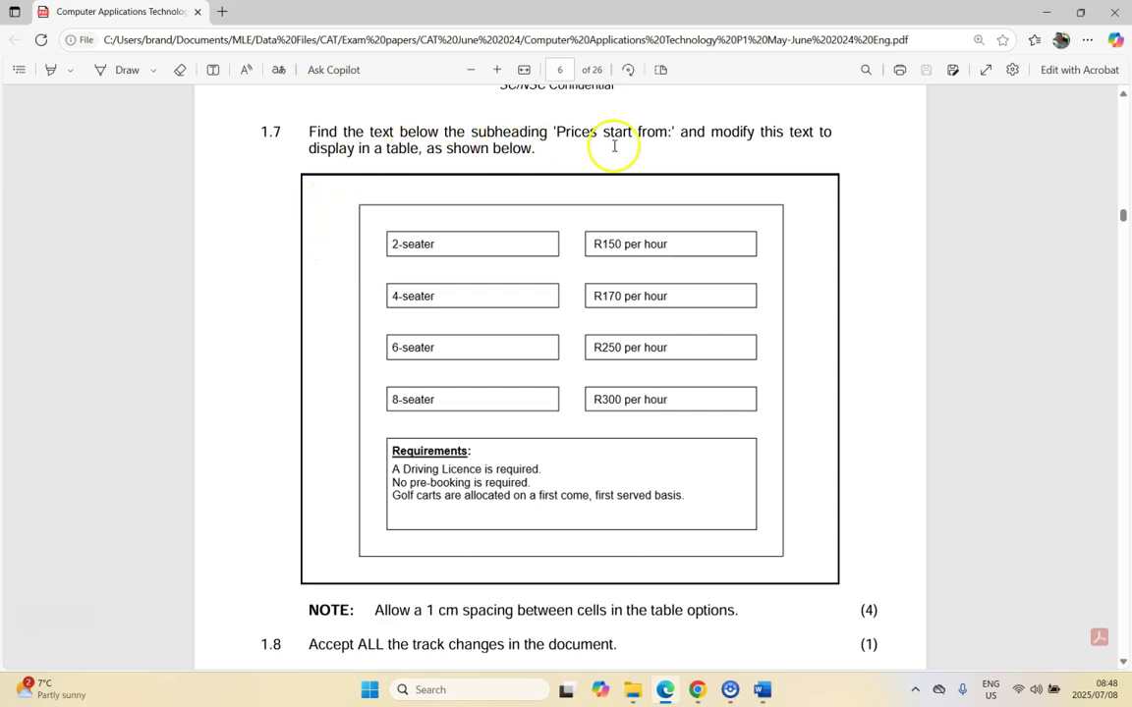
left_click(759, 685)
scroll(553, 449, "down", 10)
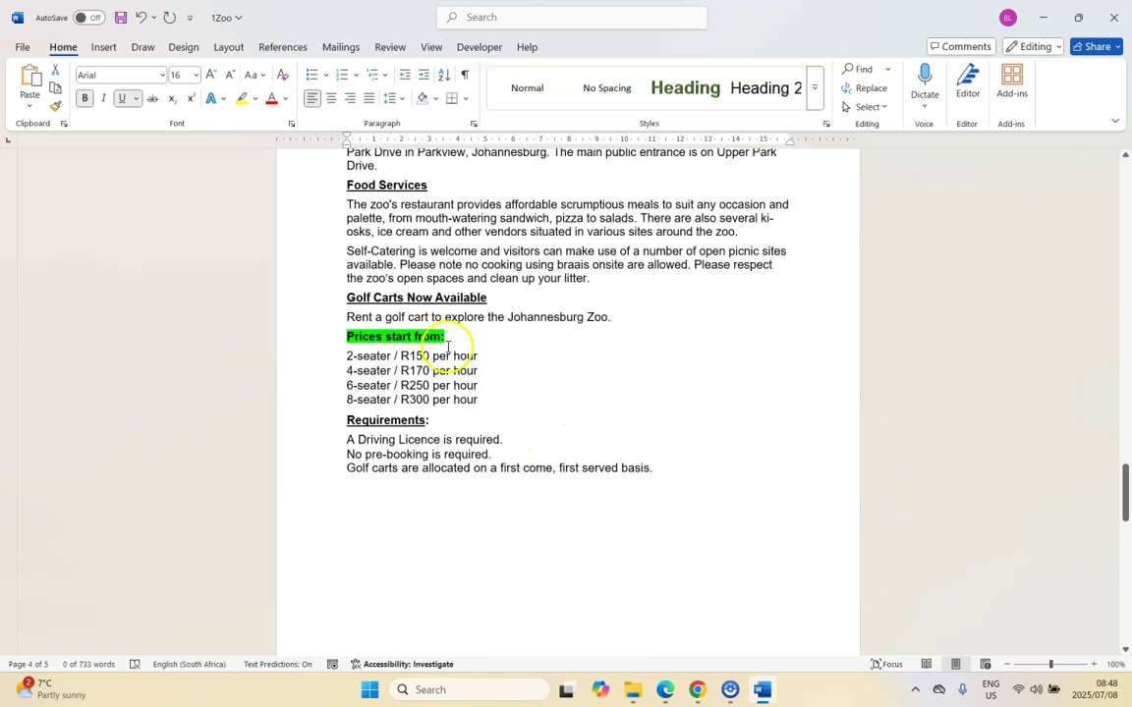
left_click(665, 690)
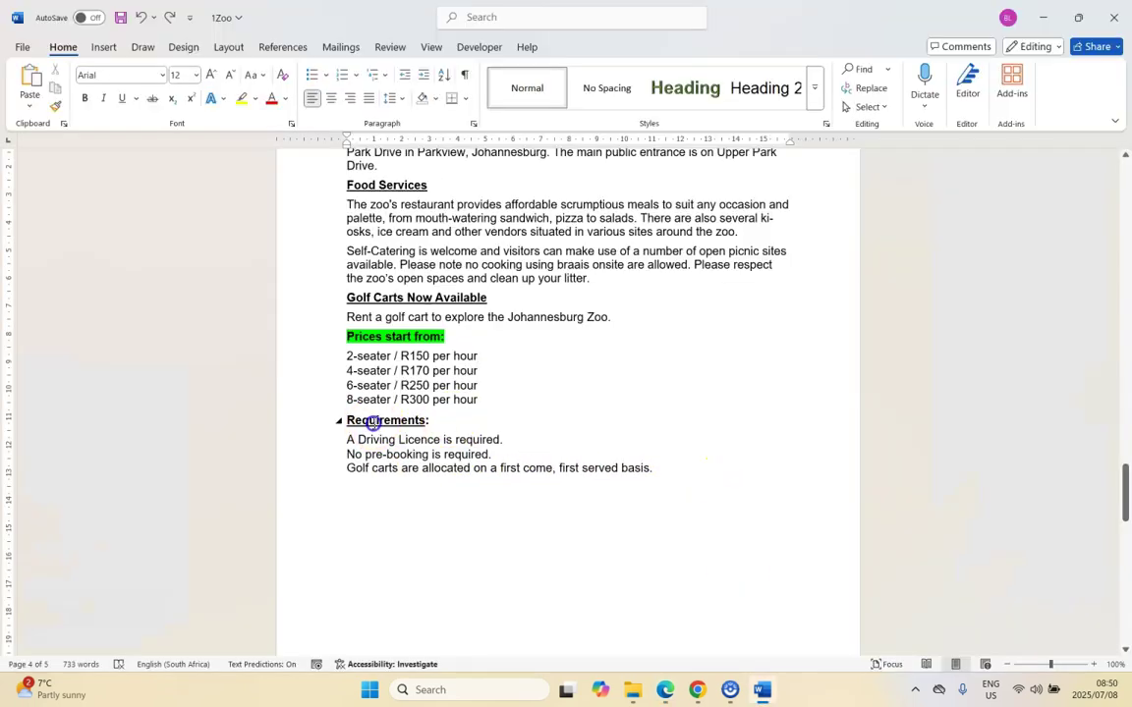
- Select the four golf-cart price lines under 'Prices start from:'
left_click(373, 423)
left_click(379, 469)
left_click(393, 422)
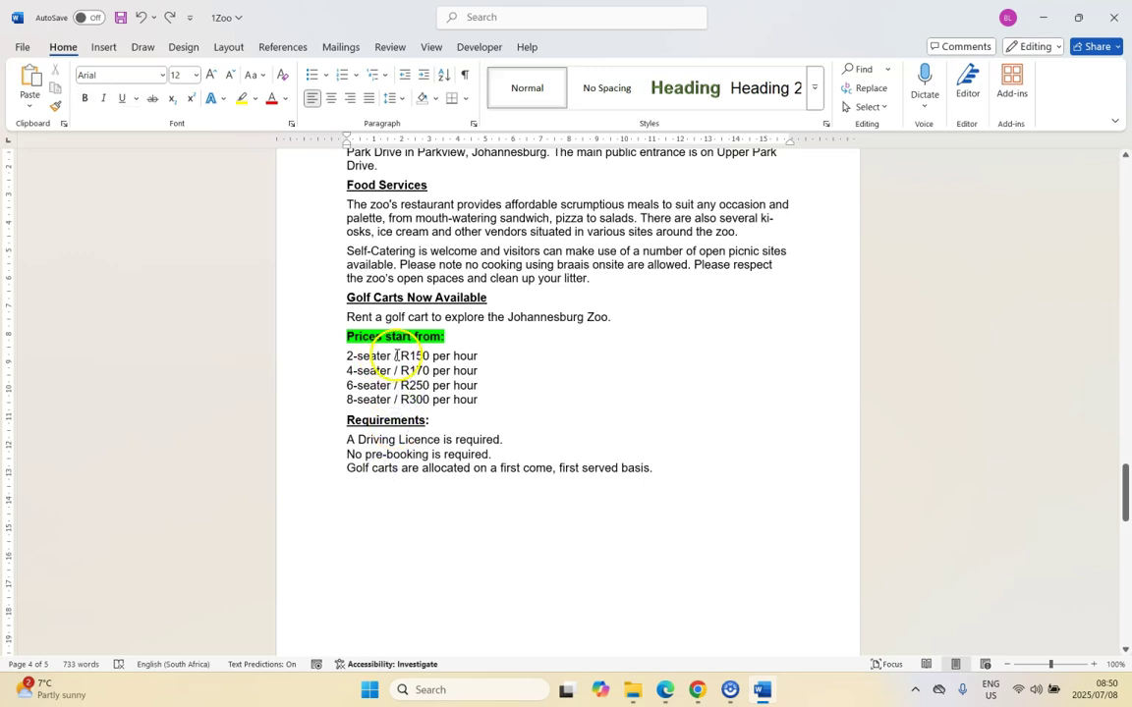
left_click_drag(492, 399, 336, 356)
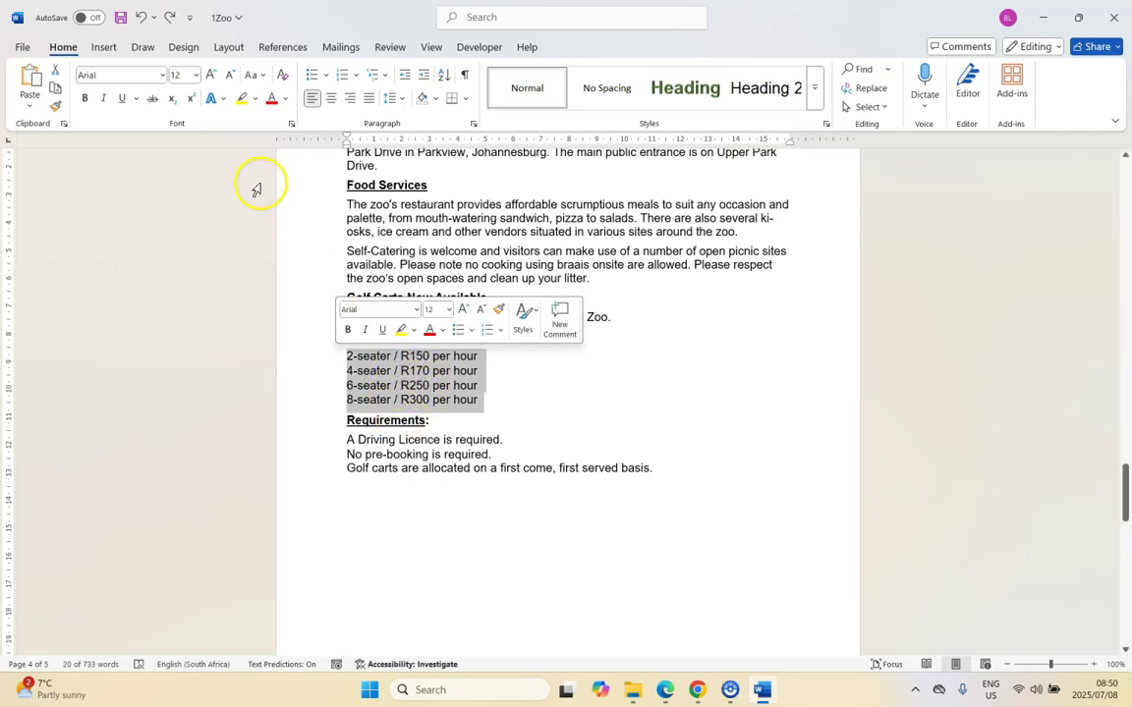
left_click(104, 47)
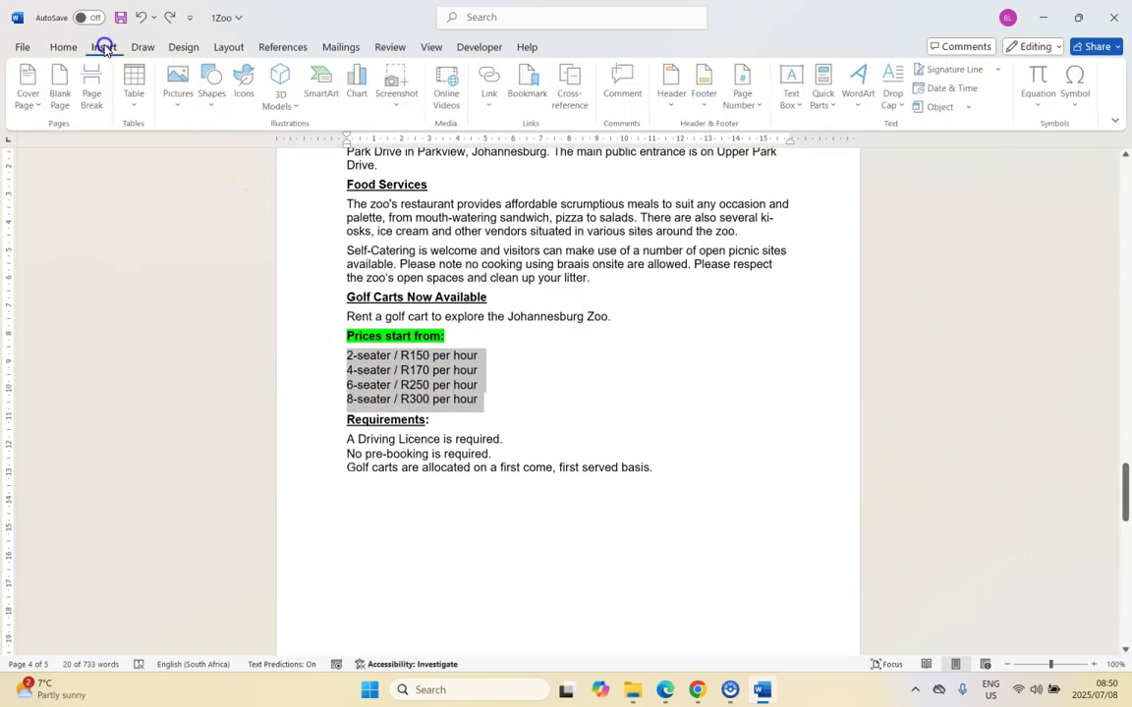
- Convert the four price lines into a two-column table
left_click(136, 98)
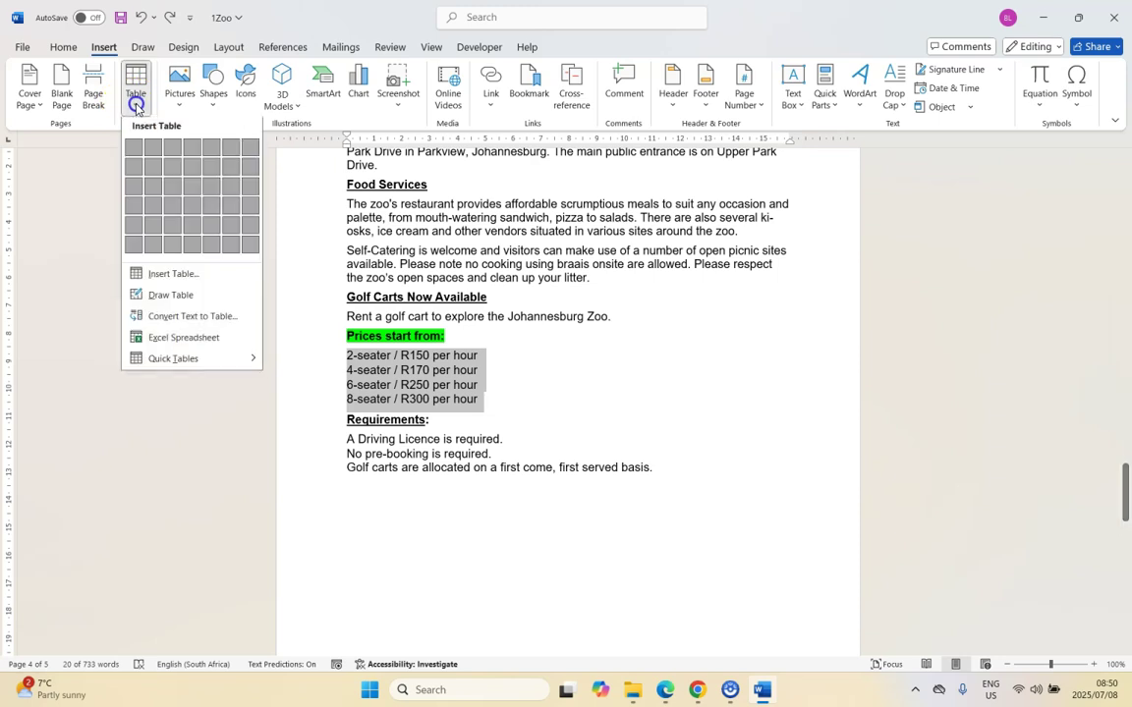
left_click(194, 320)
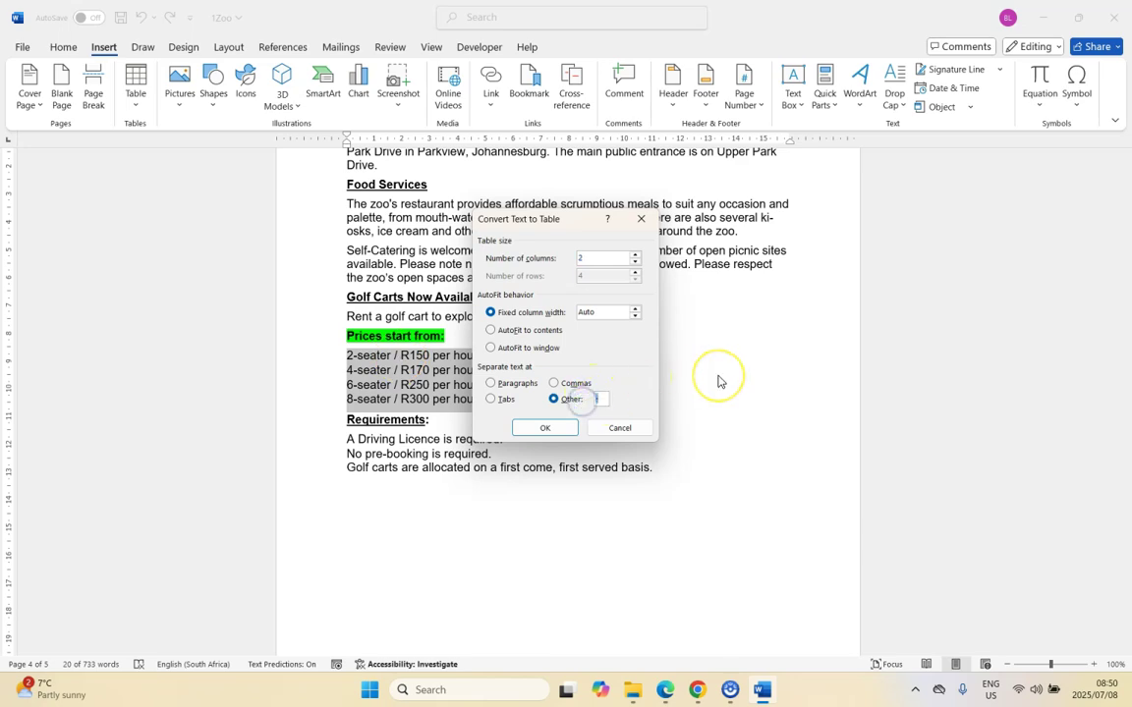
left_click(546, 429)
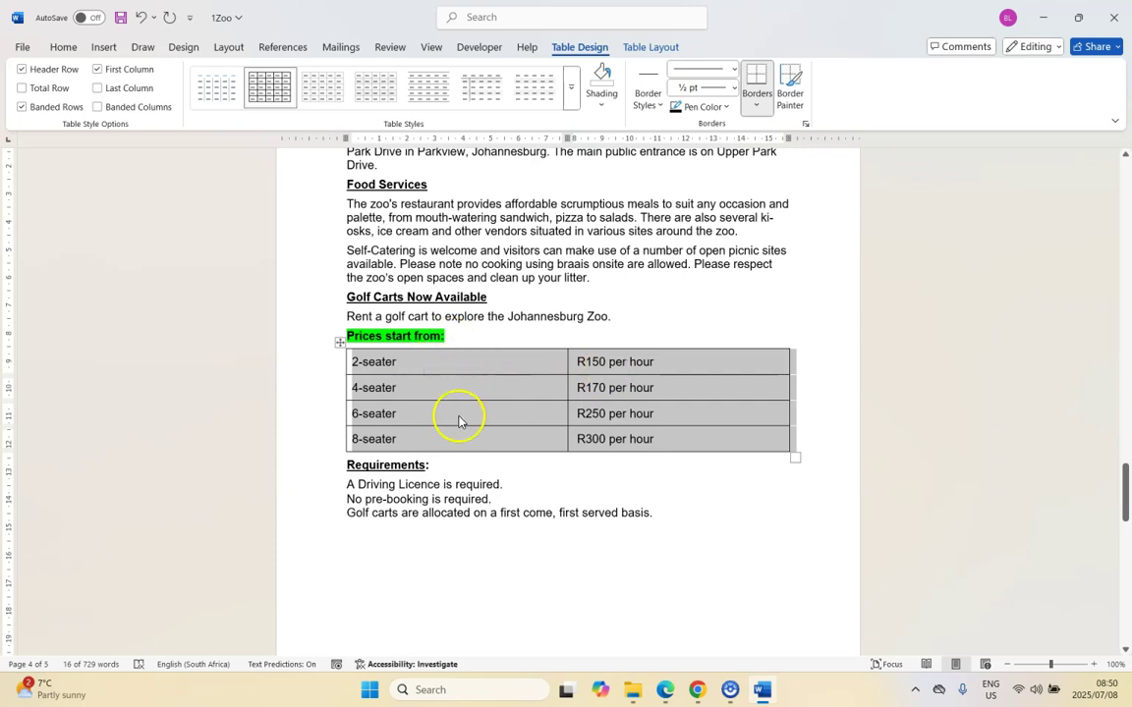
- Add a bottom row, move the Requirements text into it, and merge its two cells
left_click(668, 439)
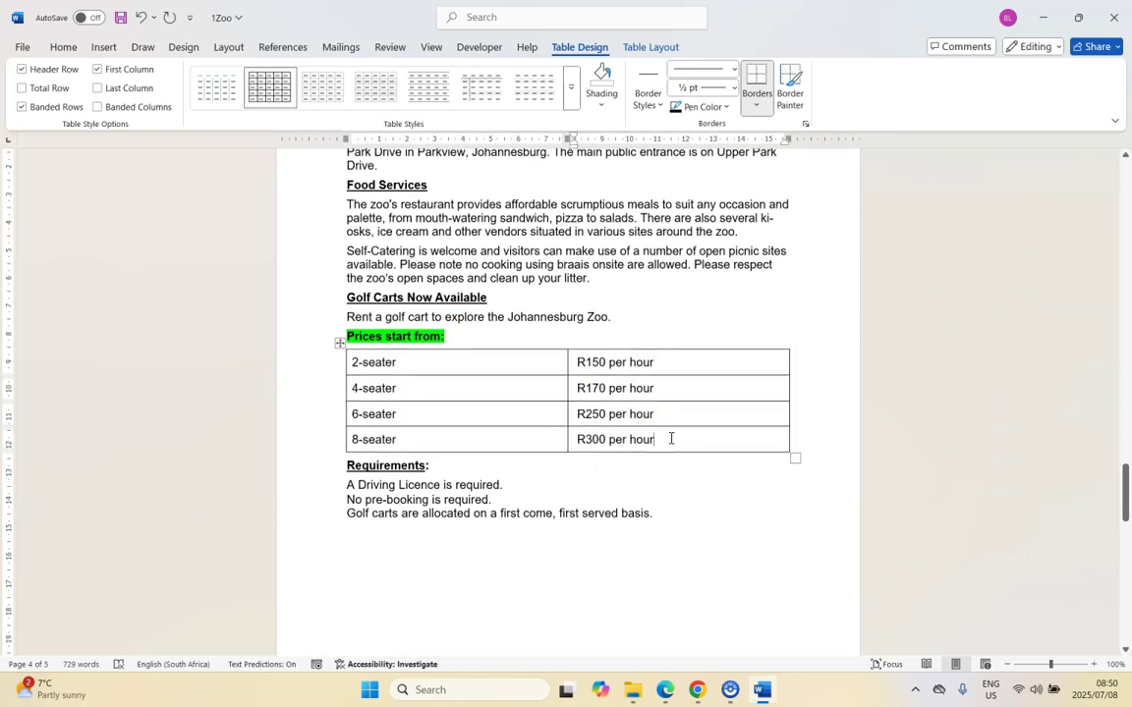
key("Tab")
left_click_drag(654, 539, 362, 469)
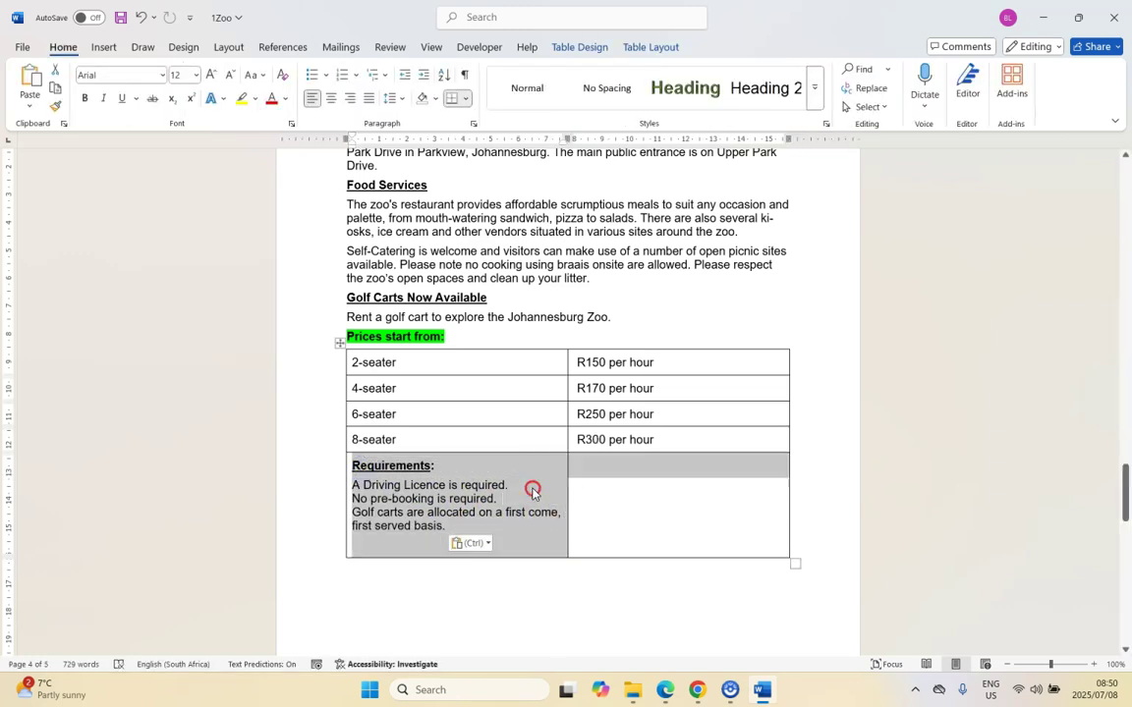
right_click(531, 491)
left_click(621, 390)
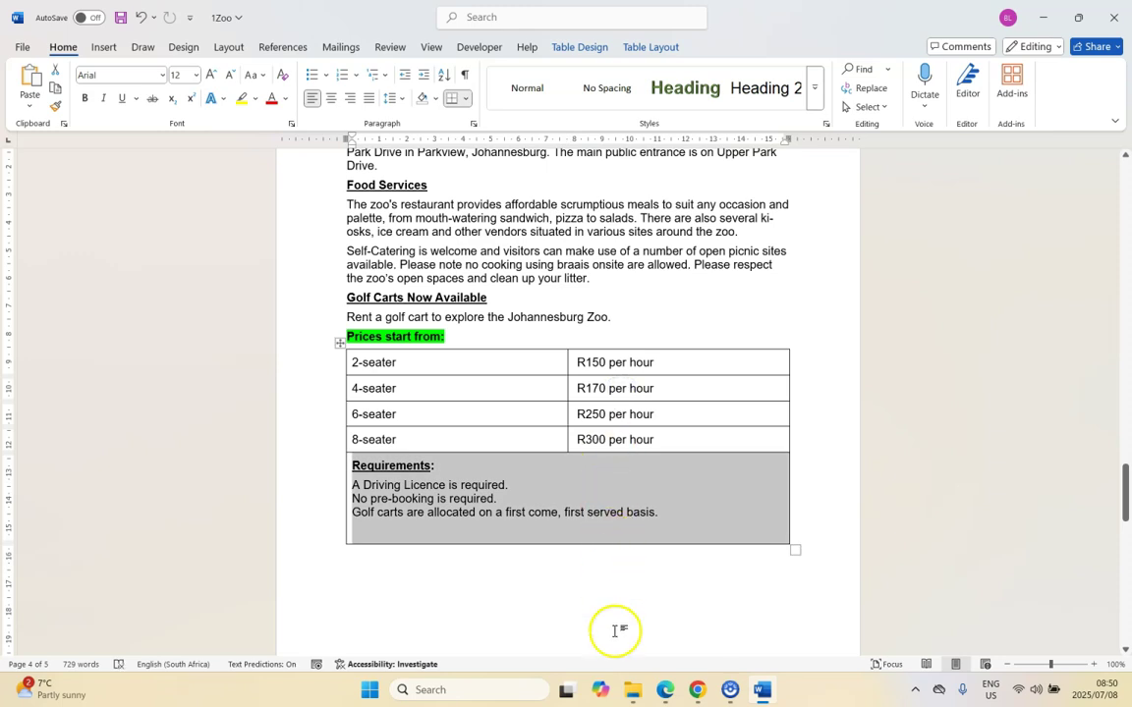
key("alt+Tab")
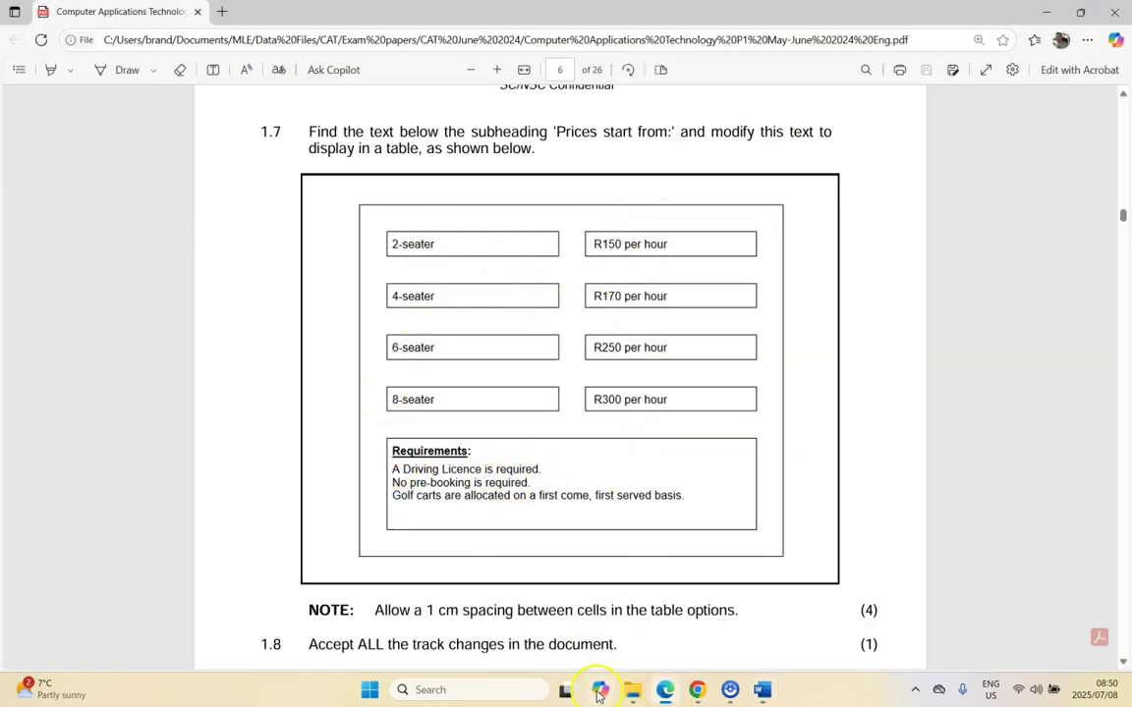
- Compare the price table against question 1.7's layout and 1 cm spacing note
left_click(733, 694)
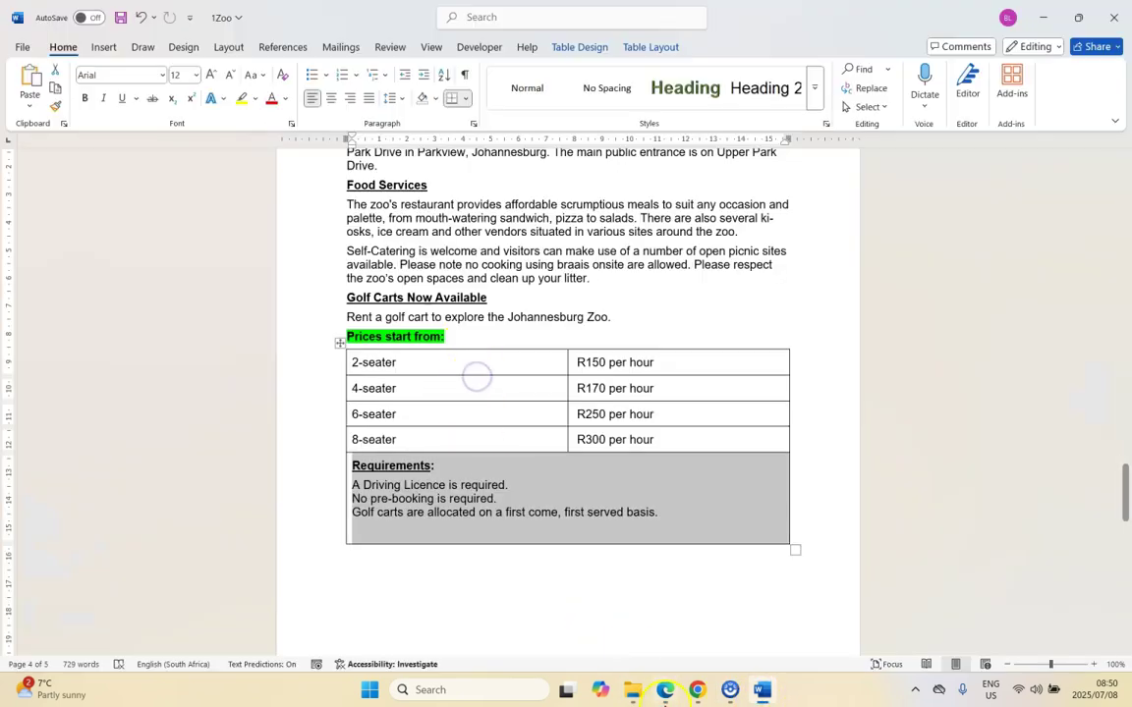
left_click(667, 693)
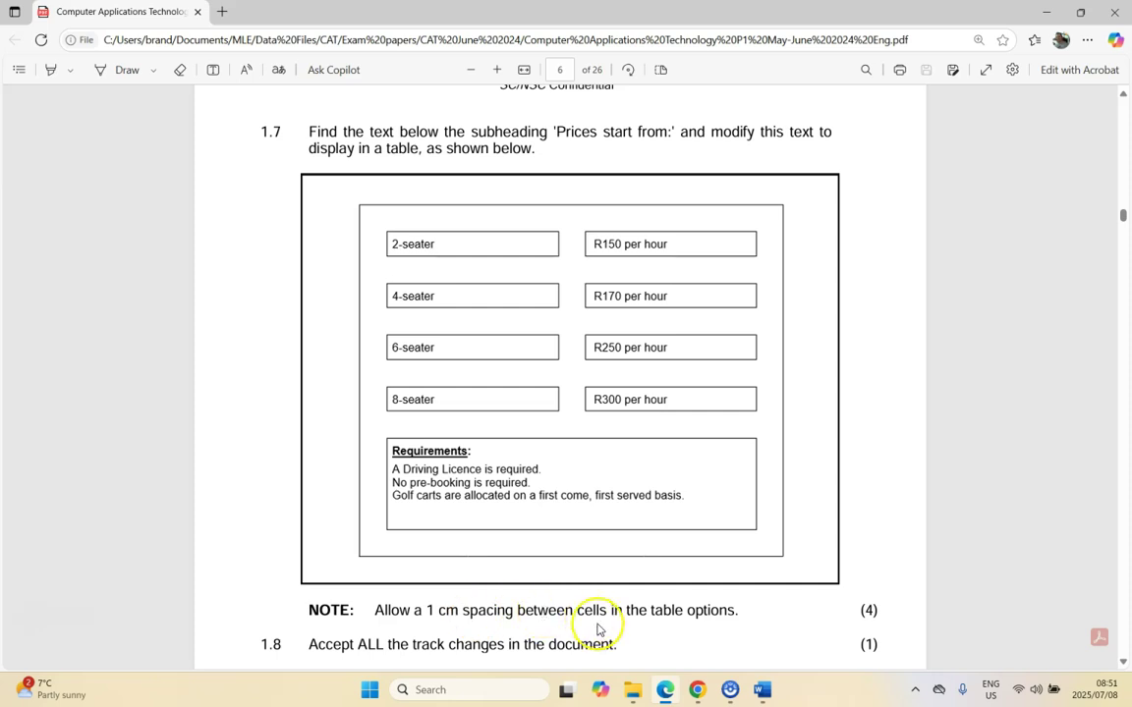
left_click(762, 689)
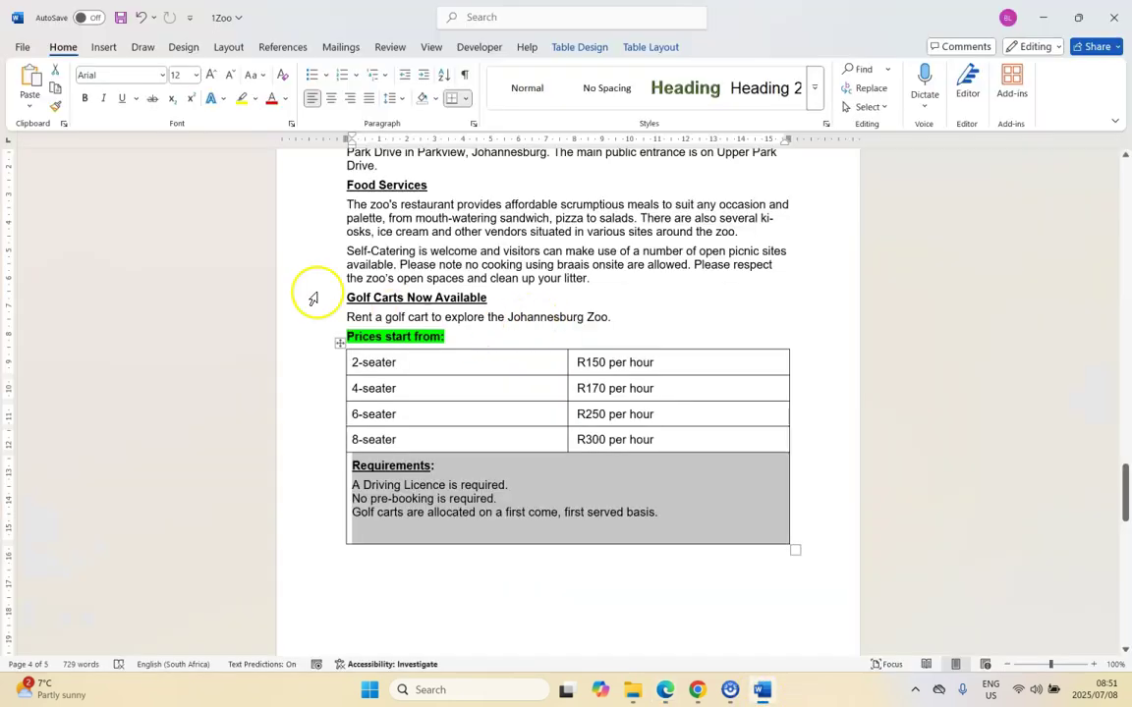
left_click(339, 344)
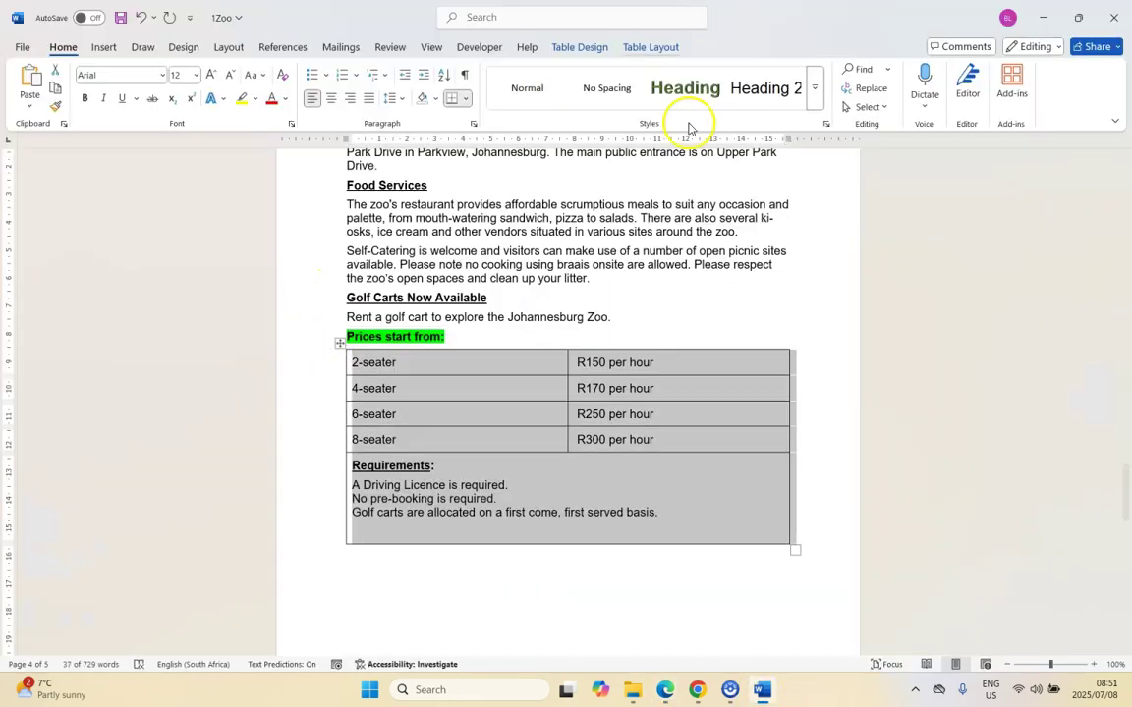
- Allow 1 cm spacing between cells in the price table's Table Properties options
right_click(538, 368)
left_click(582, 334)
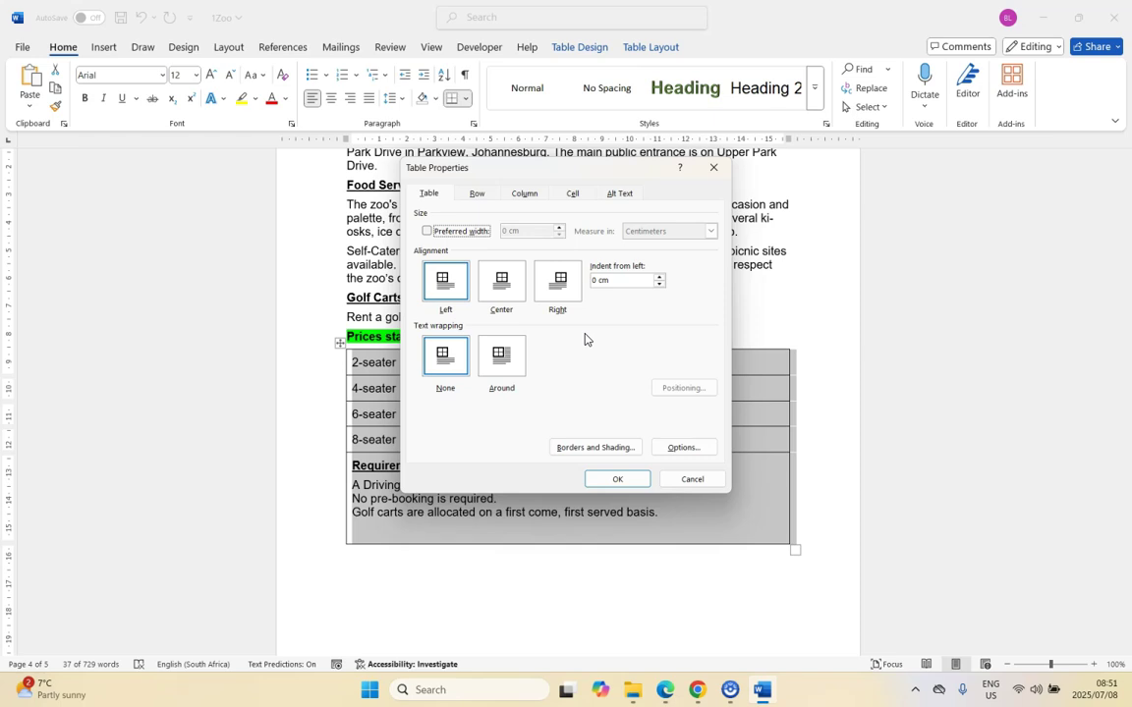
left_click(692, 448)
left_click(493, 261)
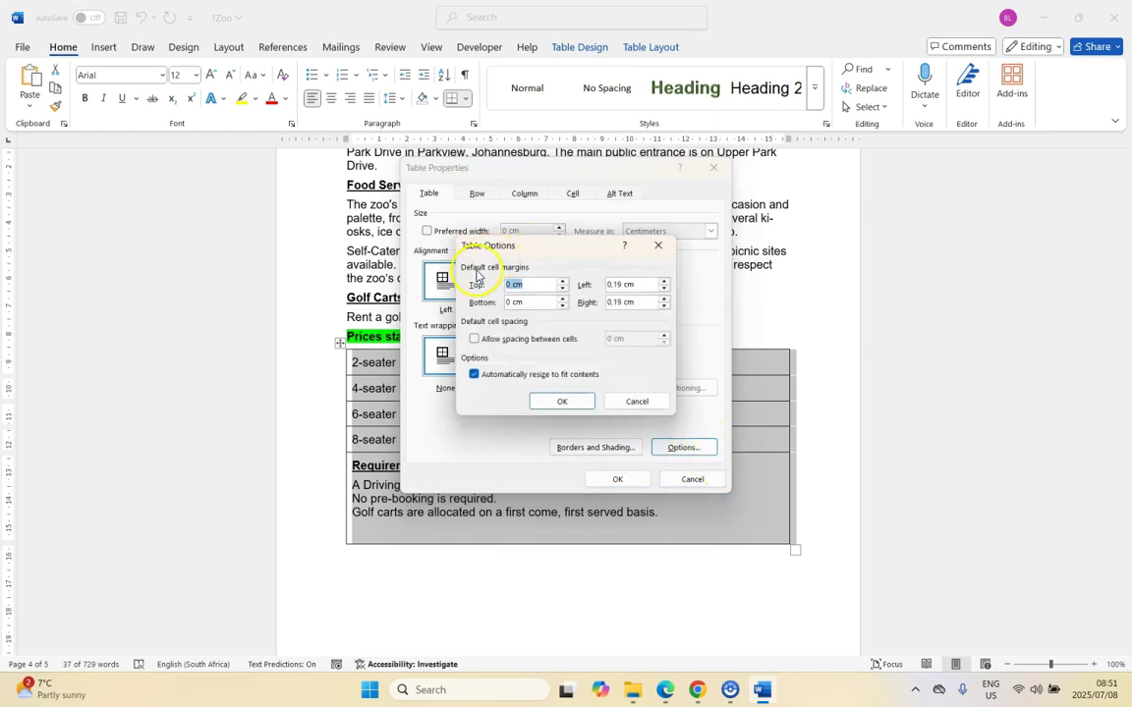
left_click(474, 339)
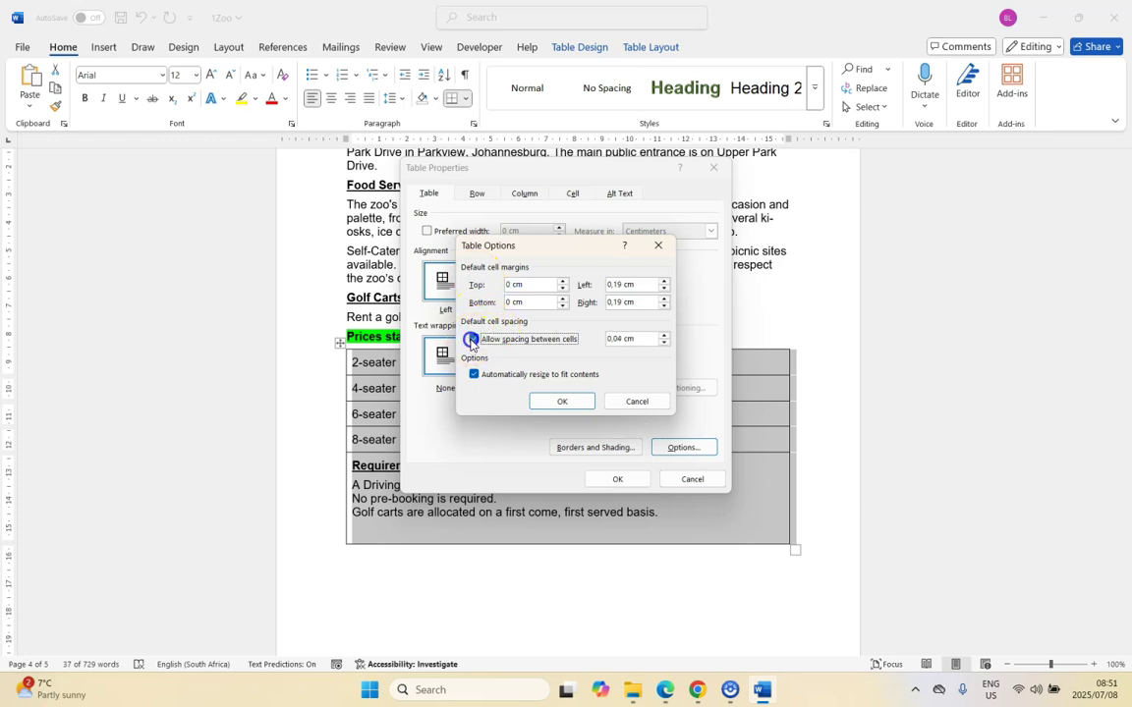
left_click(665, 335)
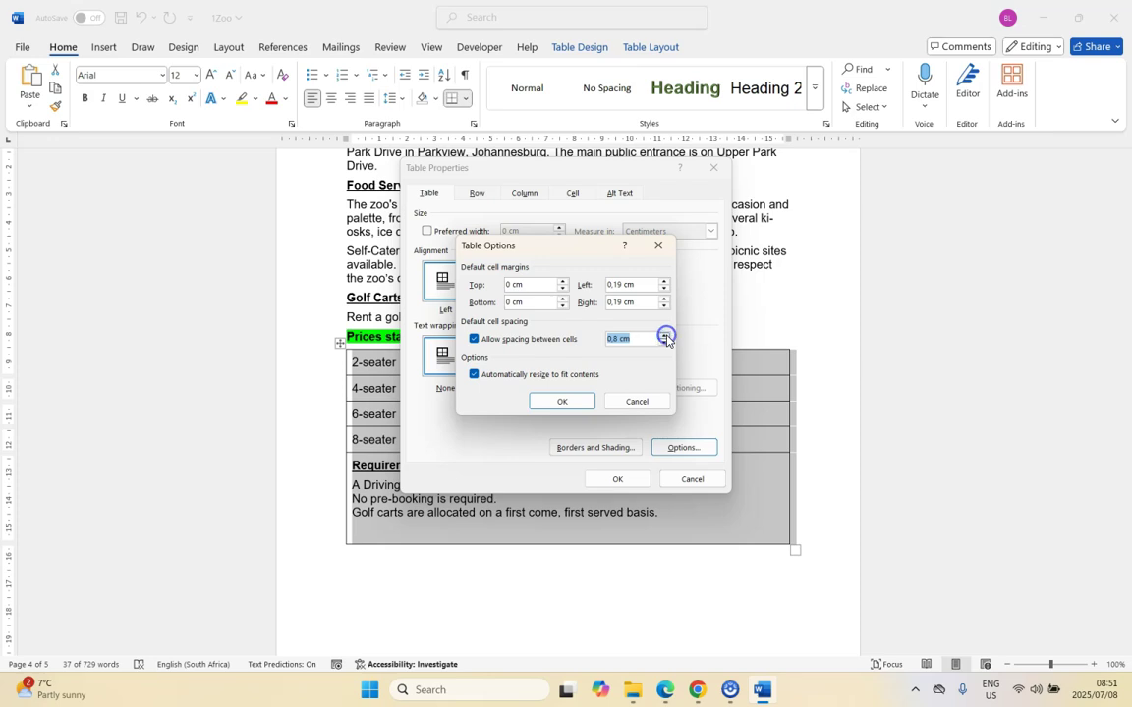
left_click(562, 401)
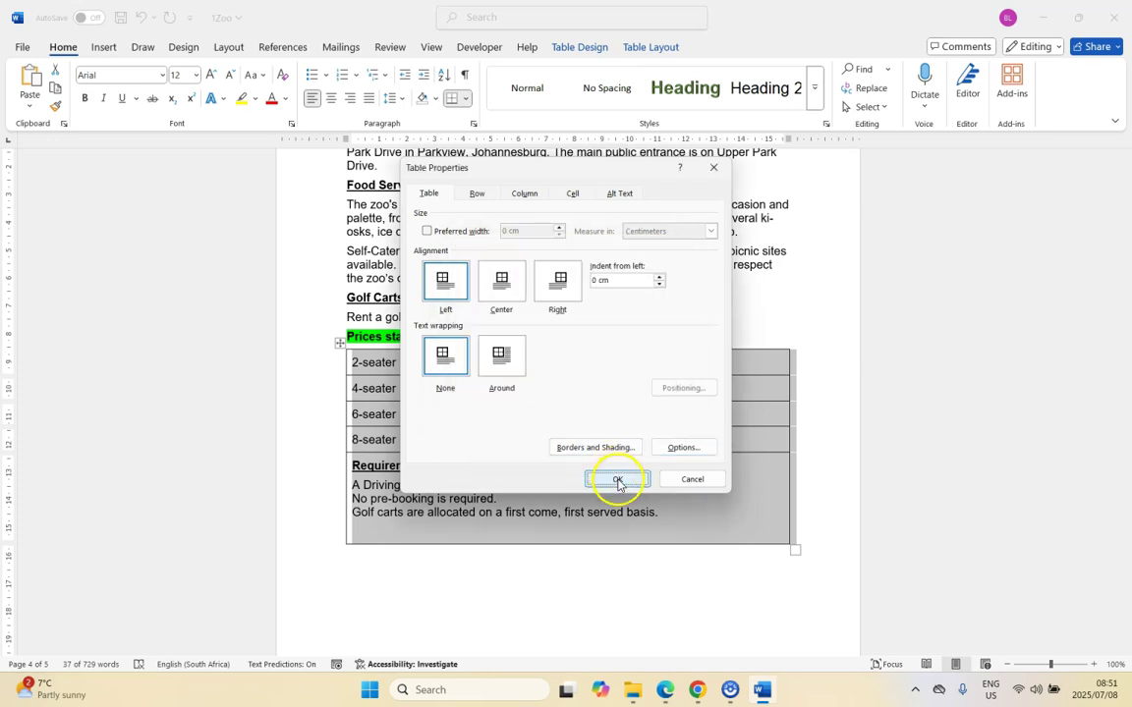
left_click(617, 479)
- Reopen Table Properties to verify the 1 cm cell spacing, then close it
scroll(617, 479, "down", 3)
right_click(597, 454)
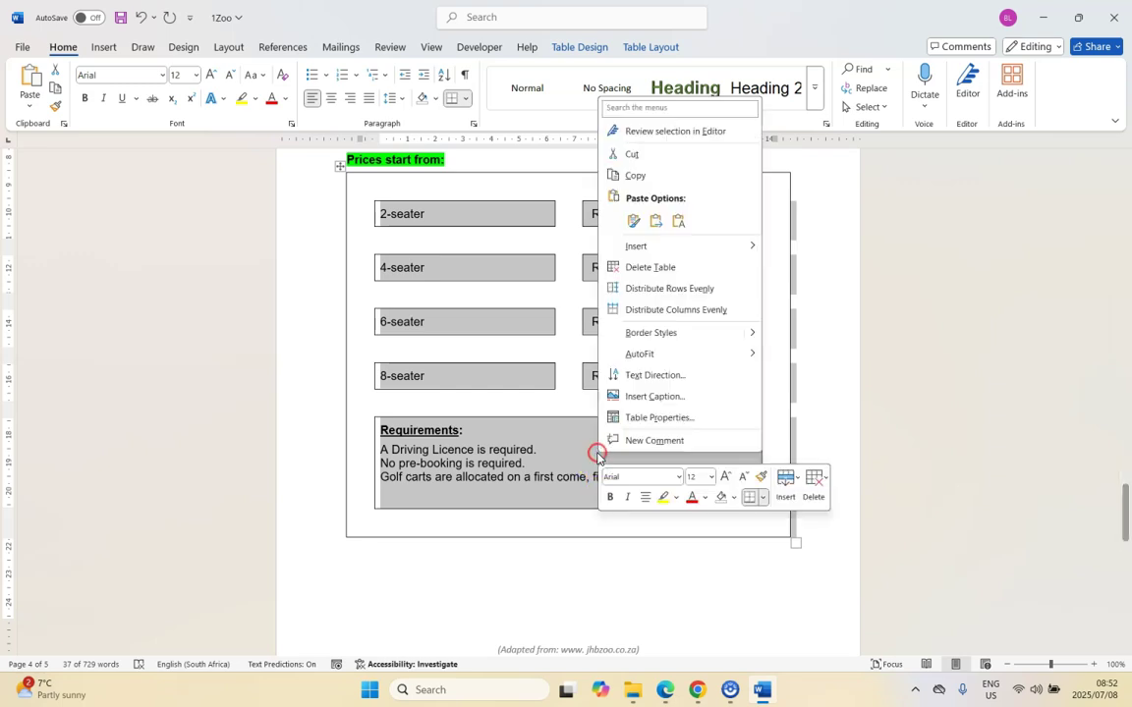
left_click(652, 416)
left_click(576, 195)
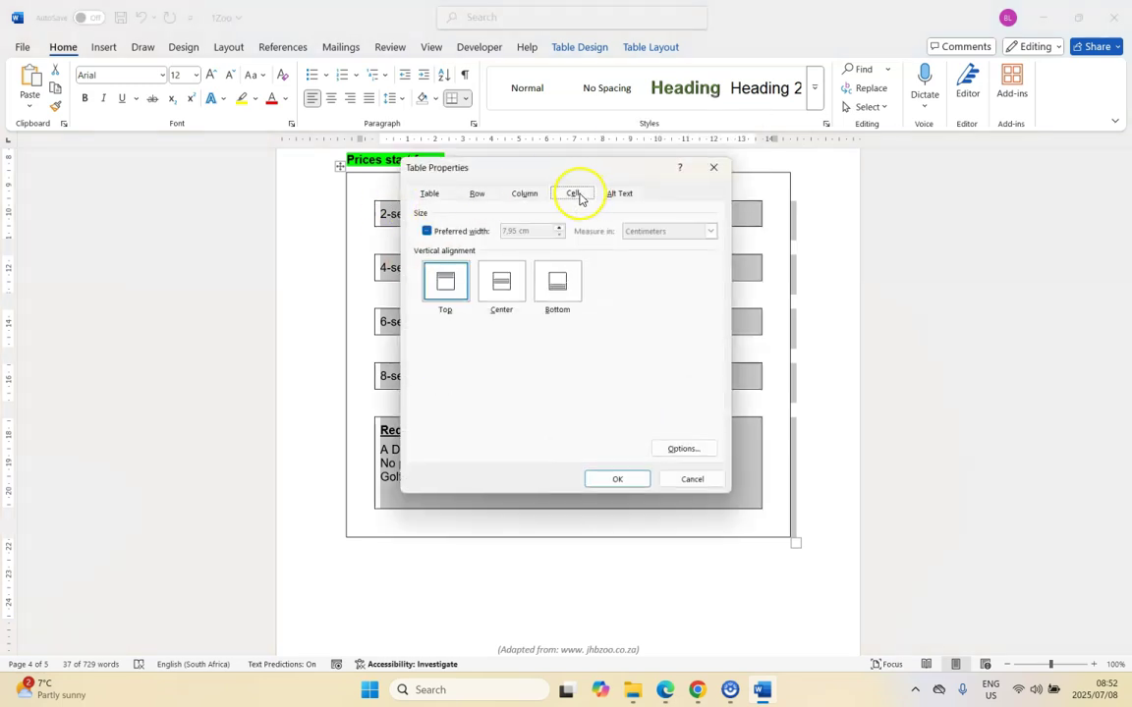
left_click(666, 449)
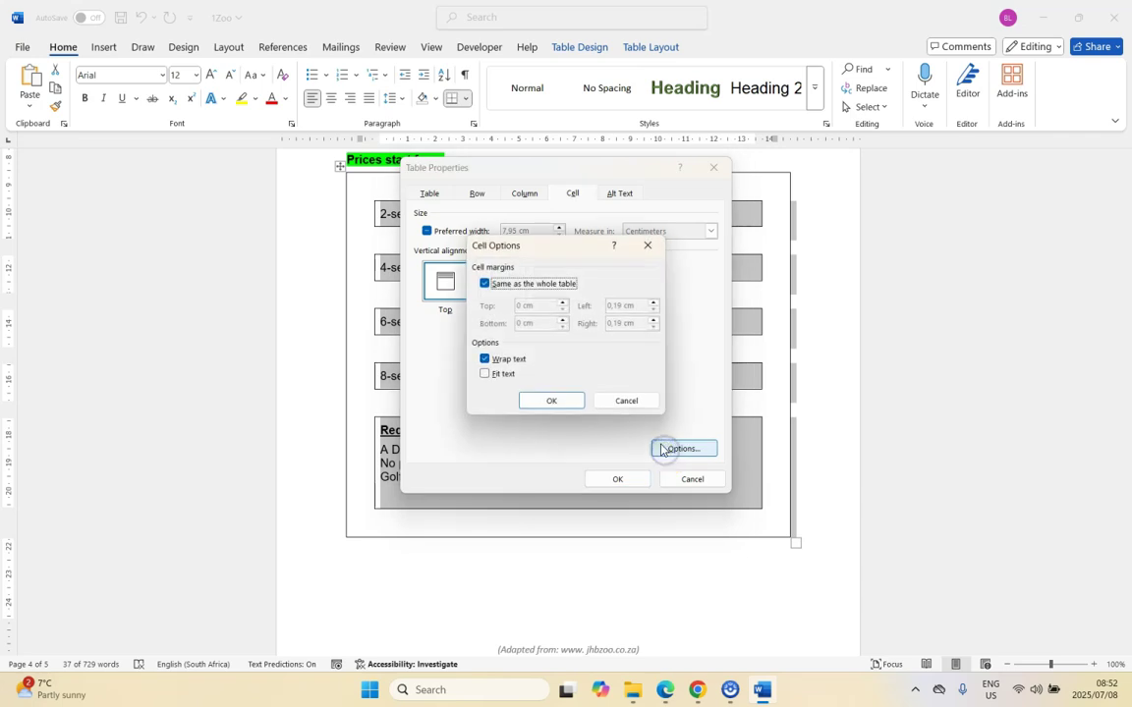
left_click(617, 399)
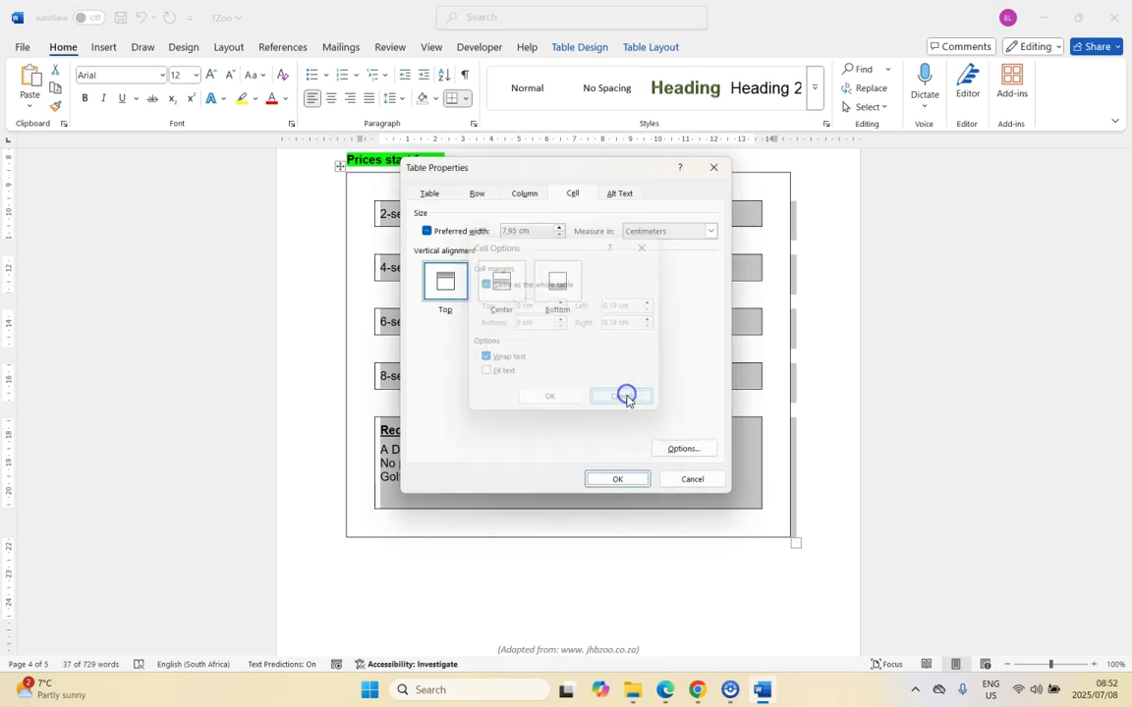
left_click(431, 194)
left_click(685, 449)
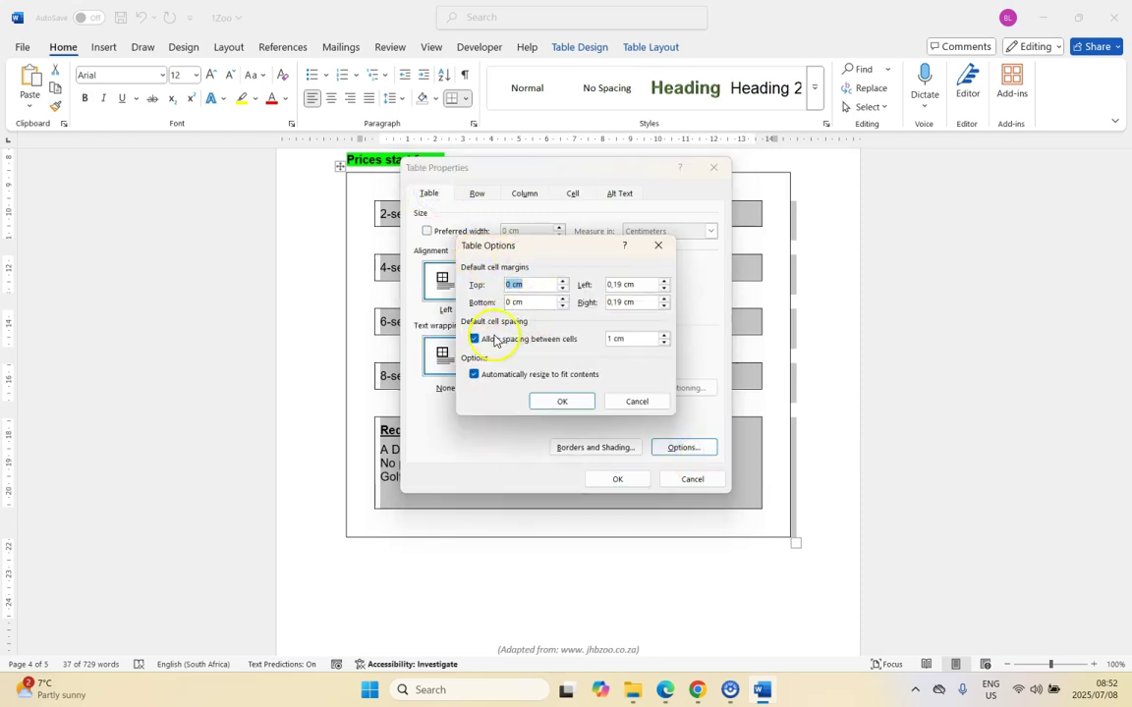
left_click(658, 245)
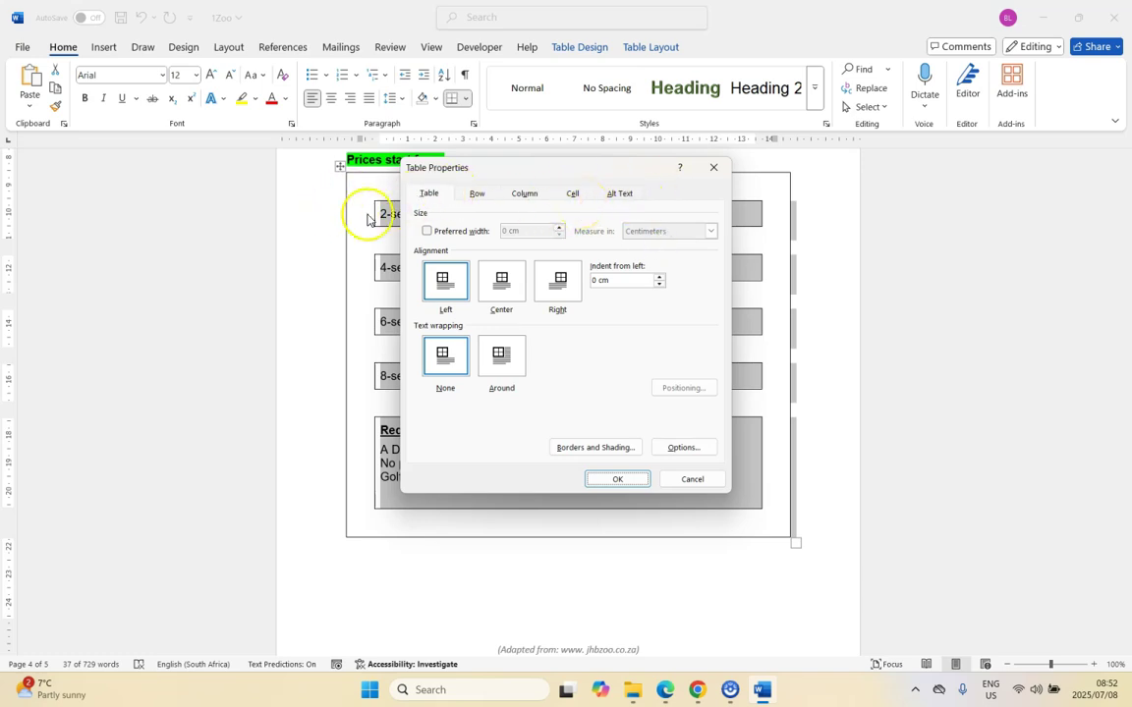
left_click(713, 167)
left_click(629, 461)
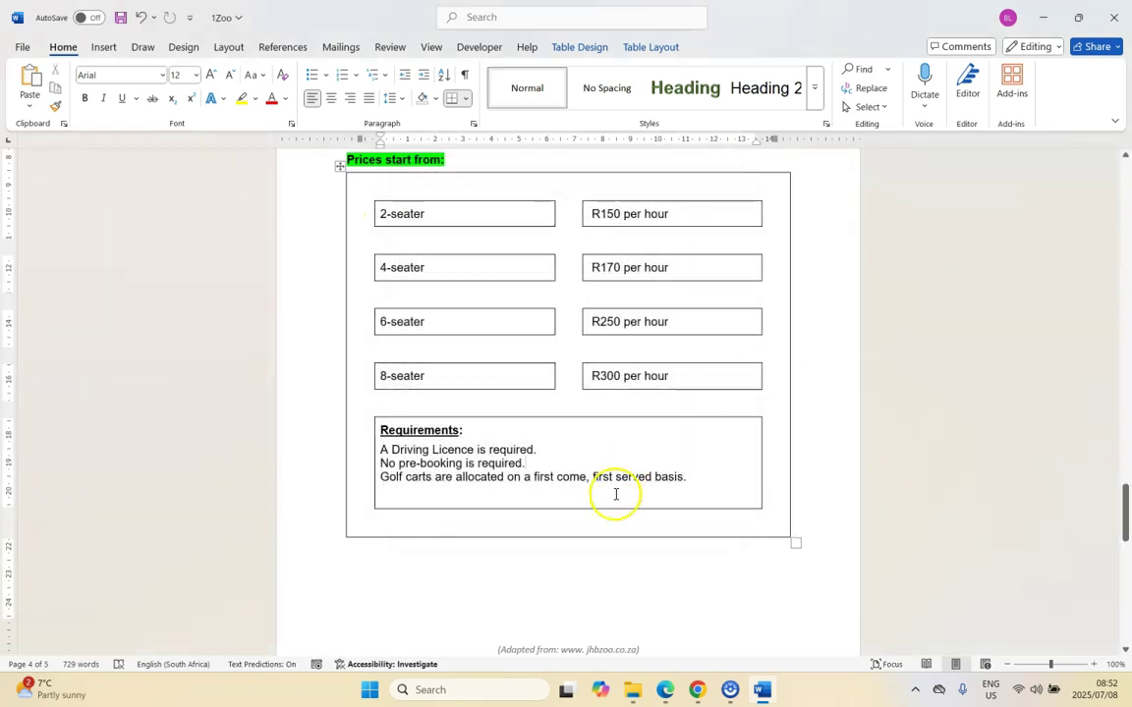
- After checking question 1.8, use Review's Accept All Changes on the zoo document
left_click(665, 689)
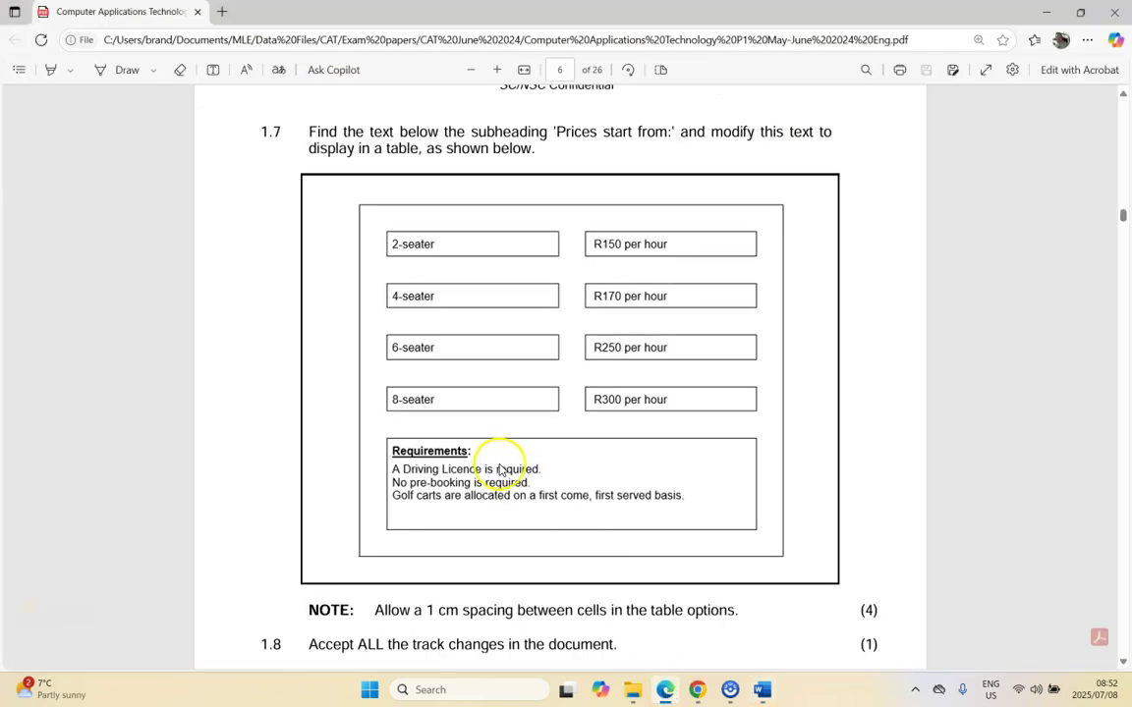
scroll(499, 470, "down", 3)
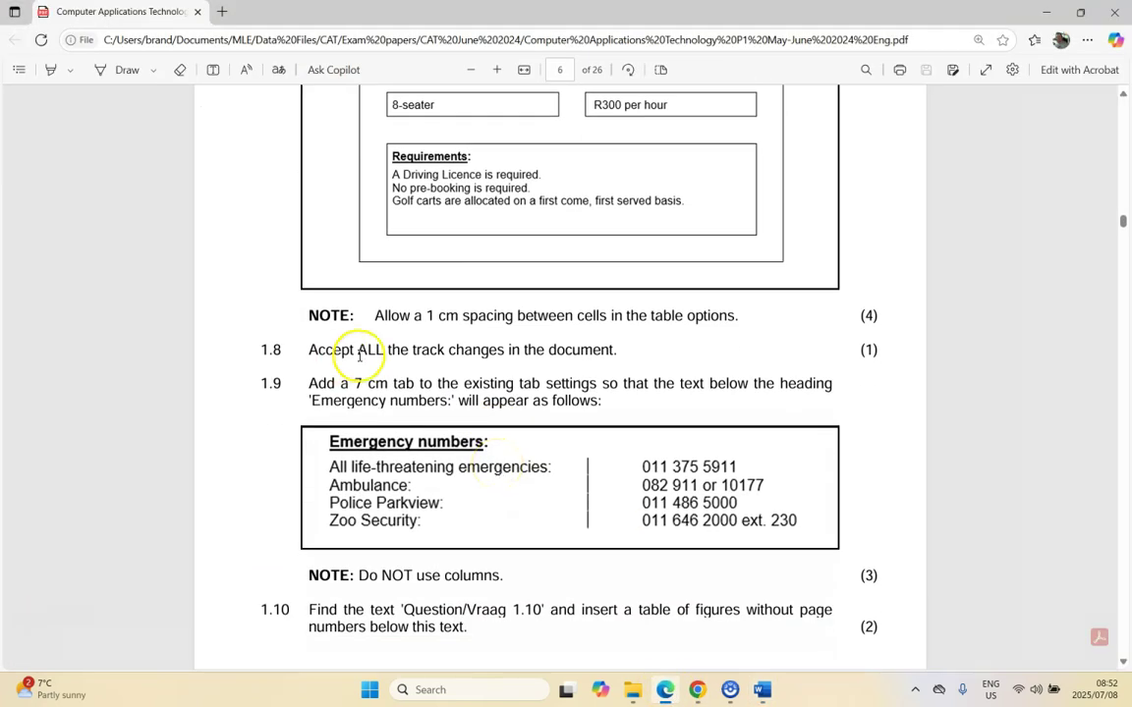
left_click(764, 690)
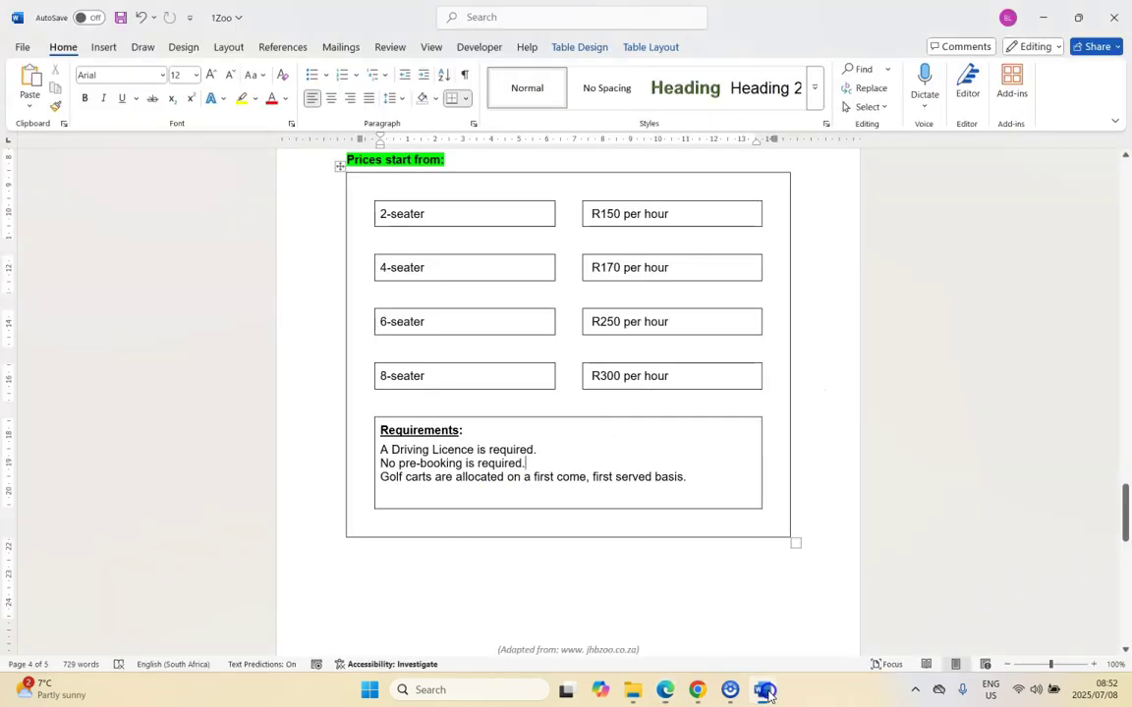
left_click(397, 49)
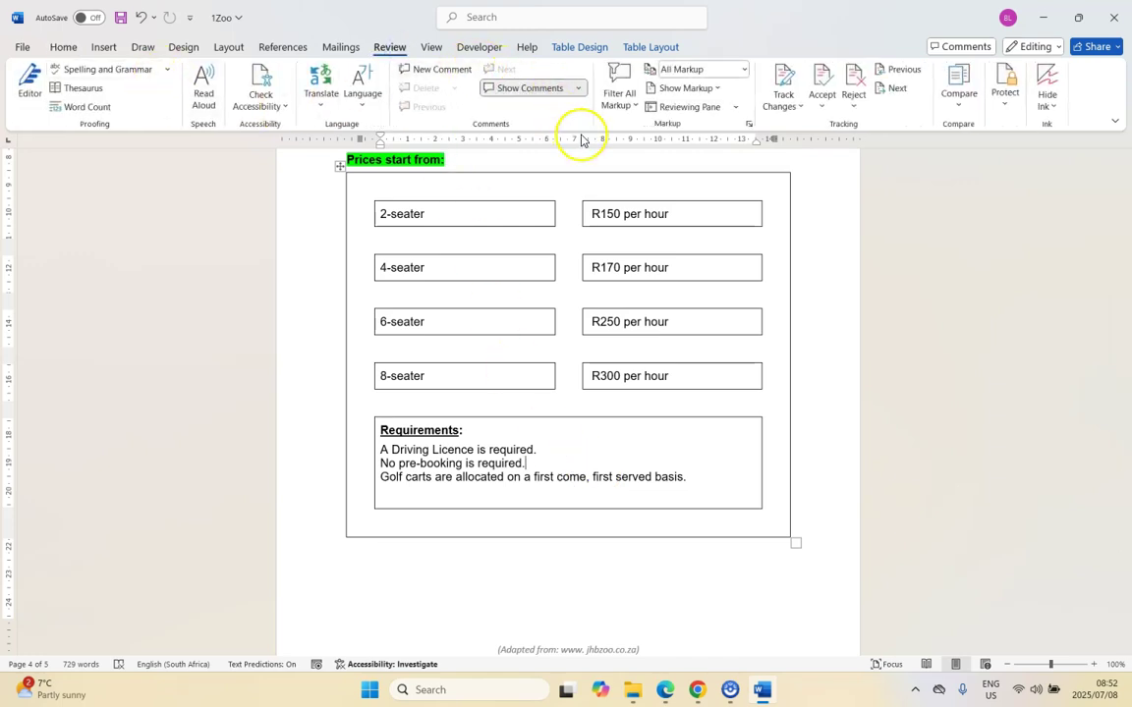
left_click(821, 105)
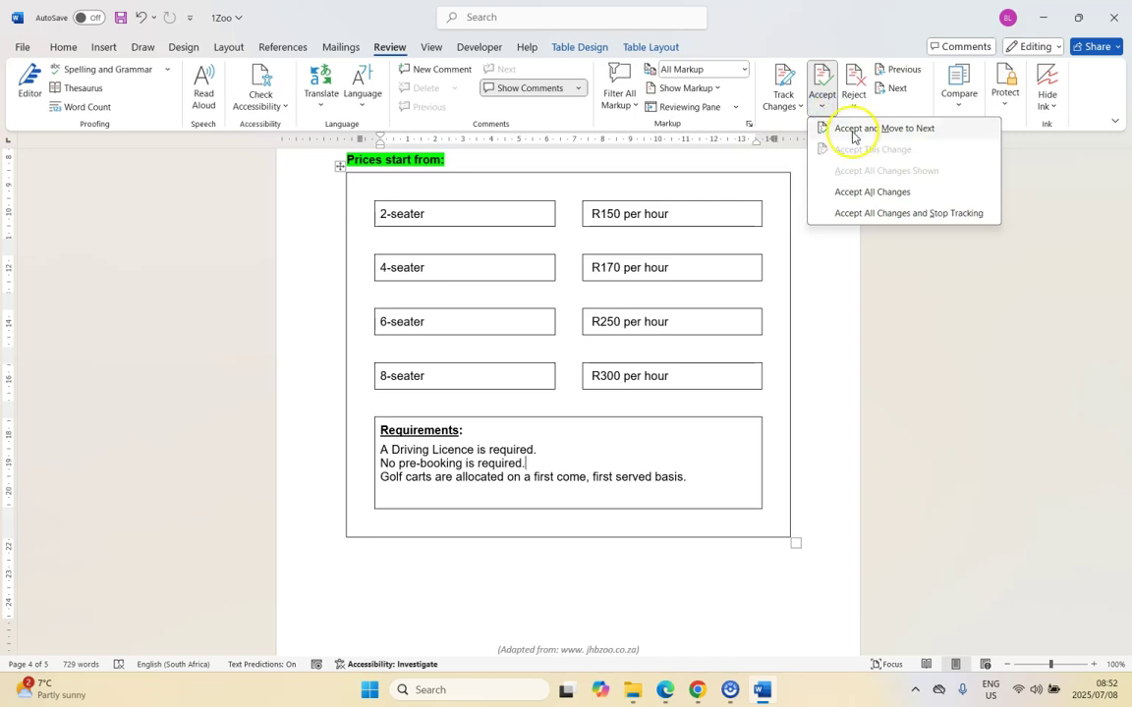
left_click(878, 194)
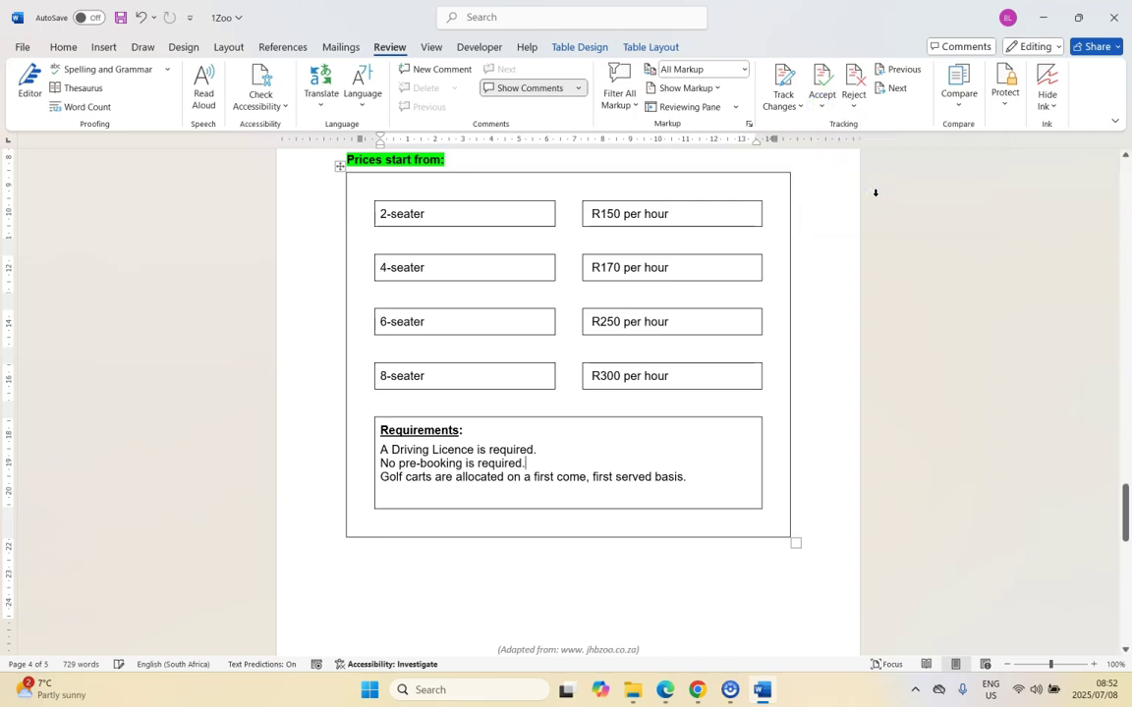
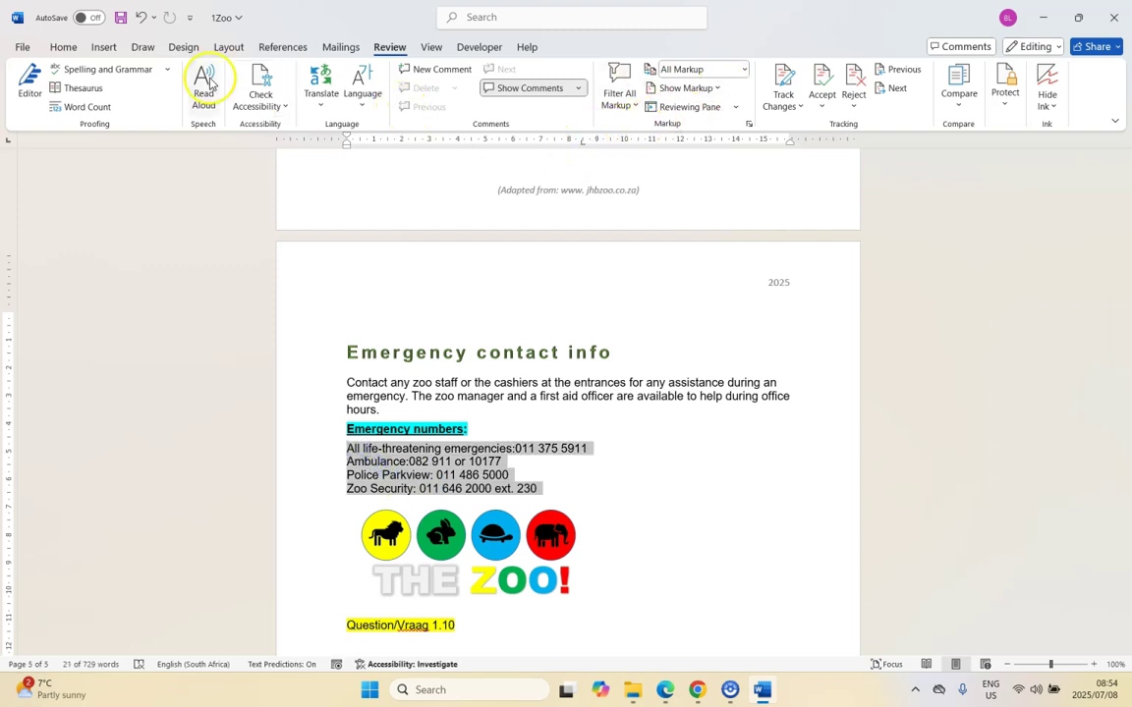
- Add a 7 cm bar tab stop to the emergency numbers, keeping the existing 8,5 cm tab
left_click(63, 46)
left_click(472, 124)
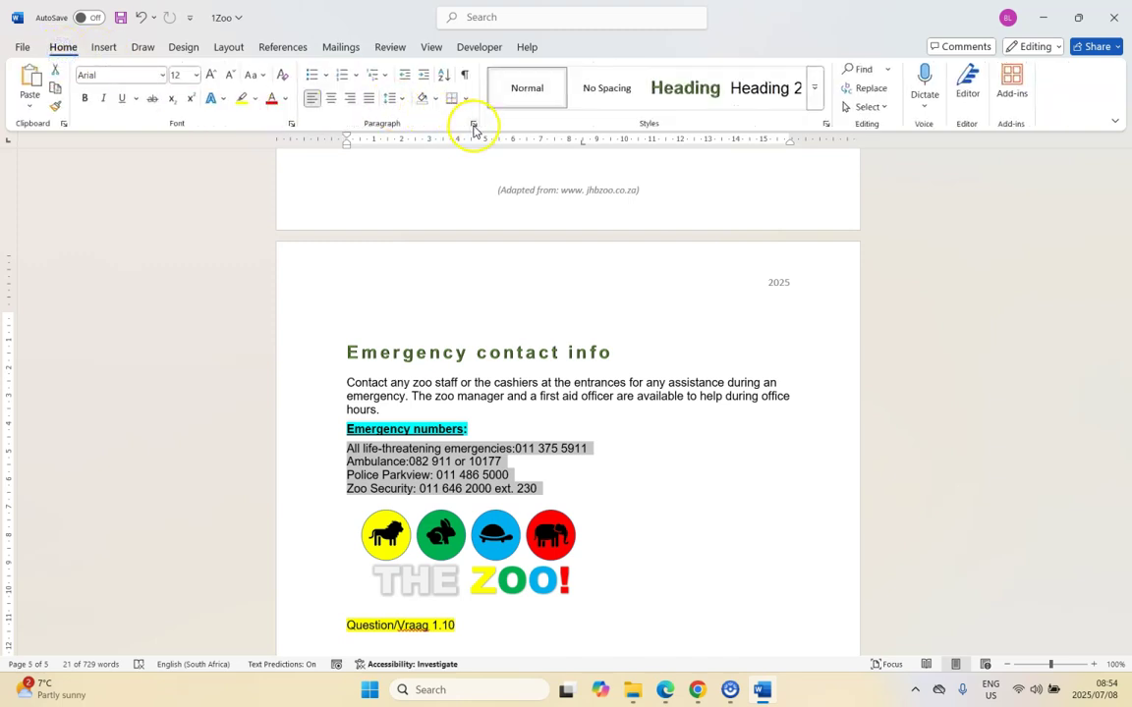
left_click(429, 518)
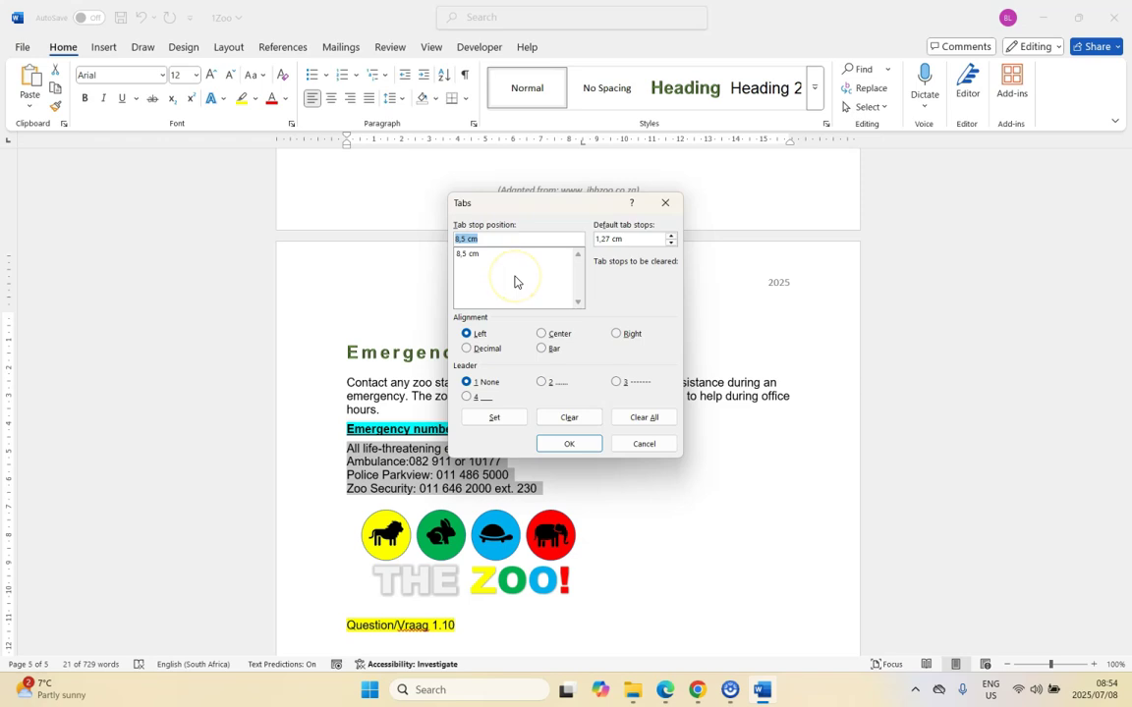
left_click(665, 690)
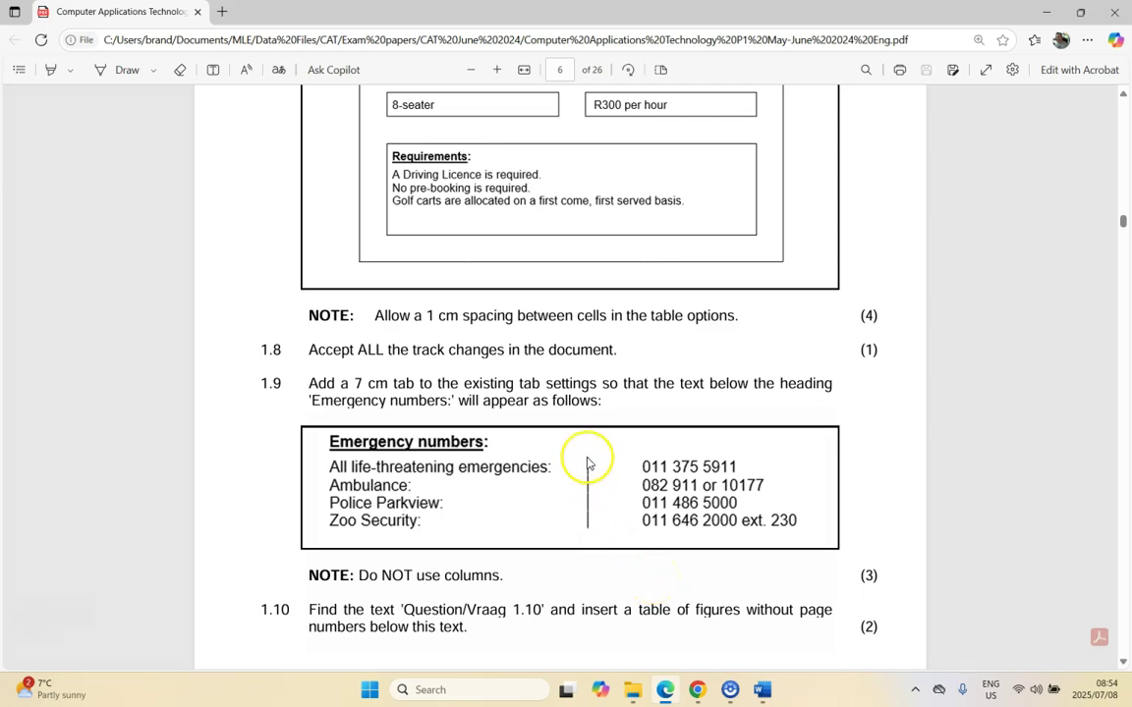
left_click(761, 689)
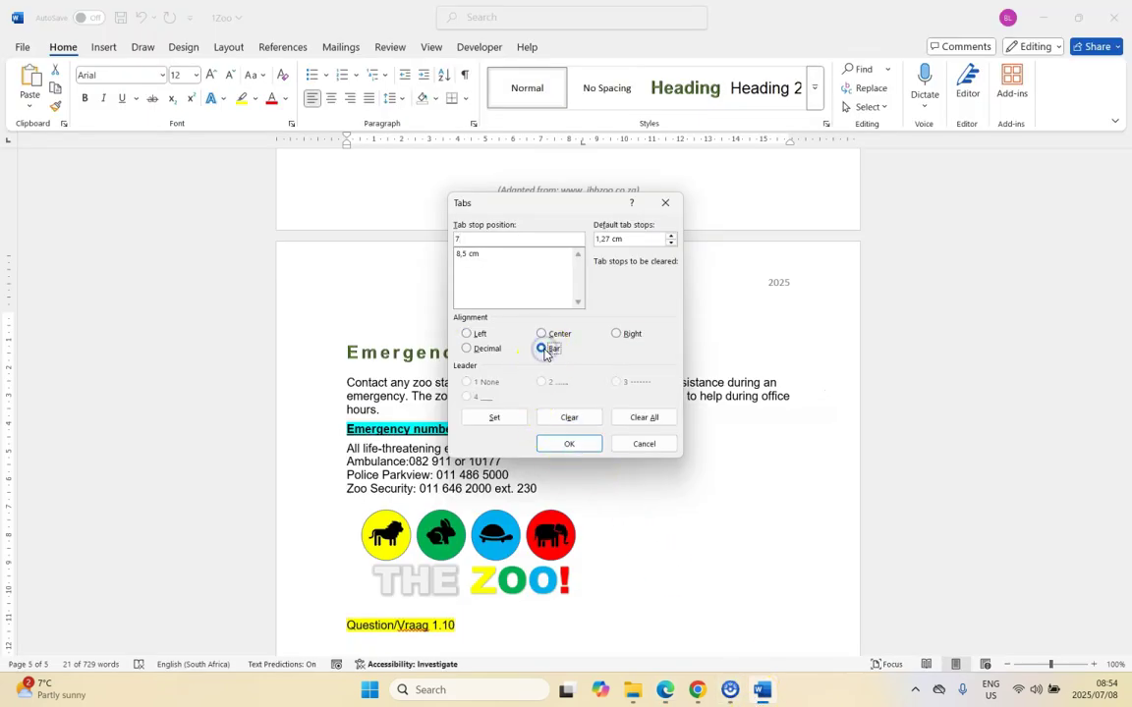
left_click(504, 416)
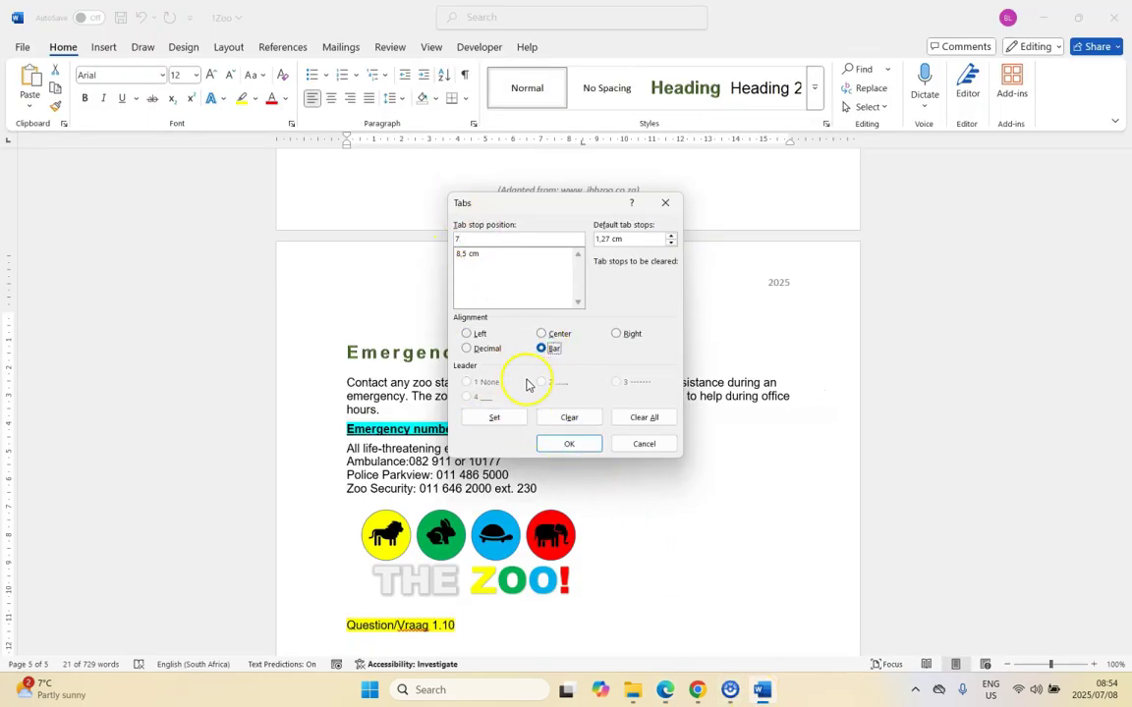
left_click(505, 421)
left_click(581, 444)
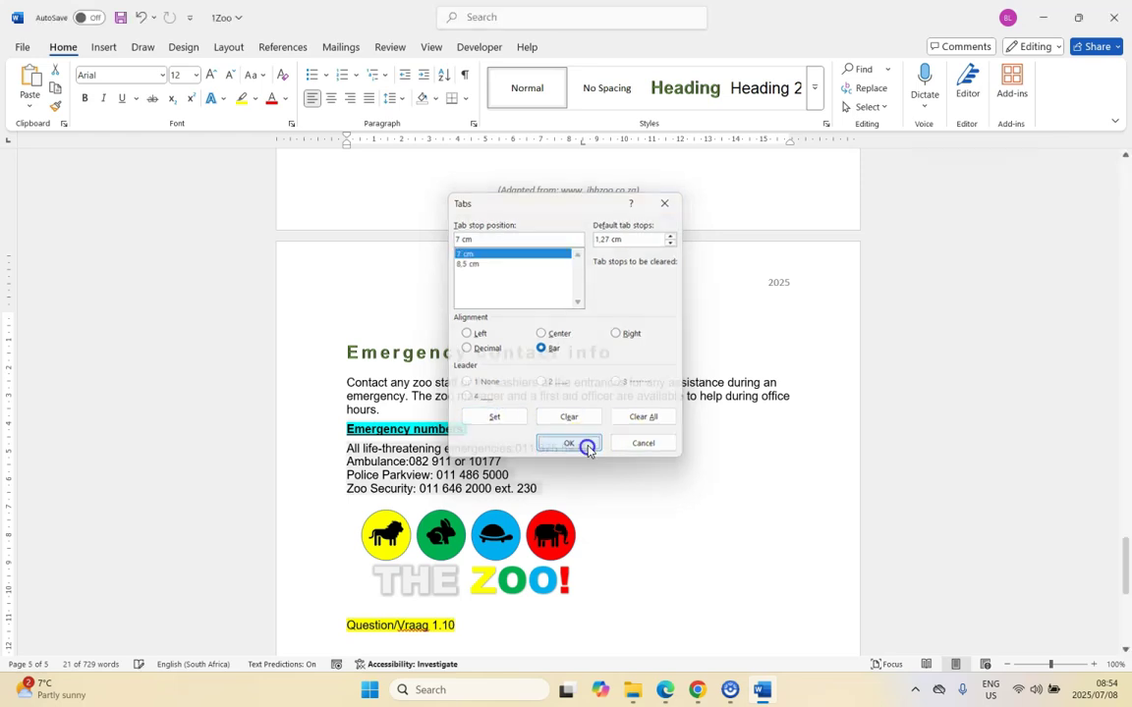
left_click(554, 461)
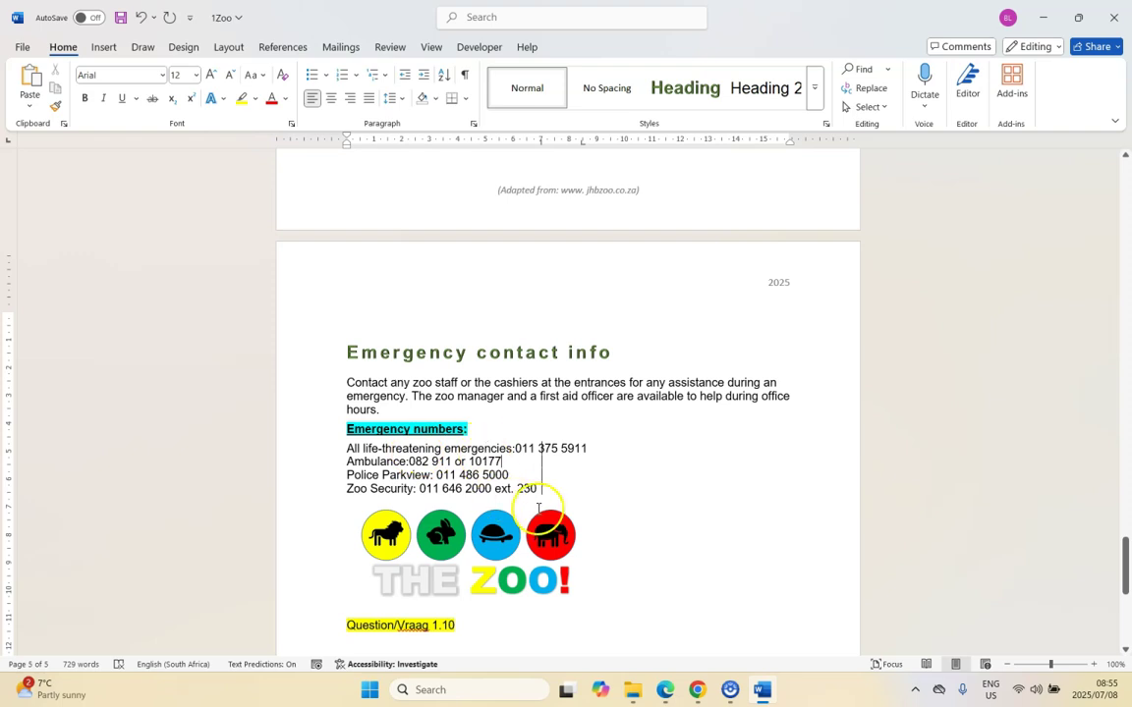
- Tab the first, Ambulance, Police Parkview and Zoo Security numbers past the bar line
left_click(668, 692)
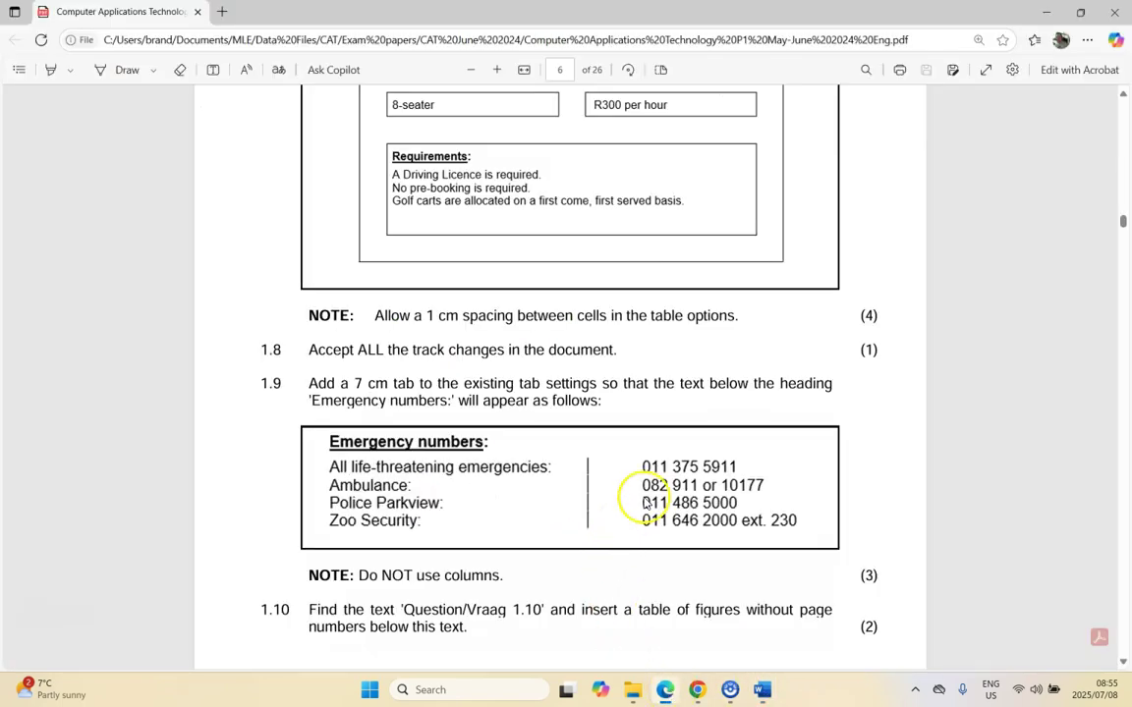
left_click(761, 691)
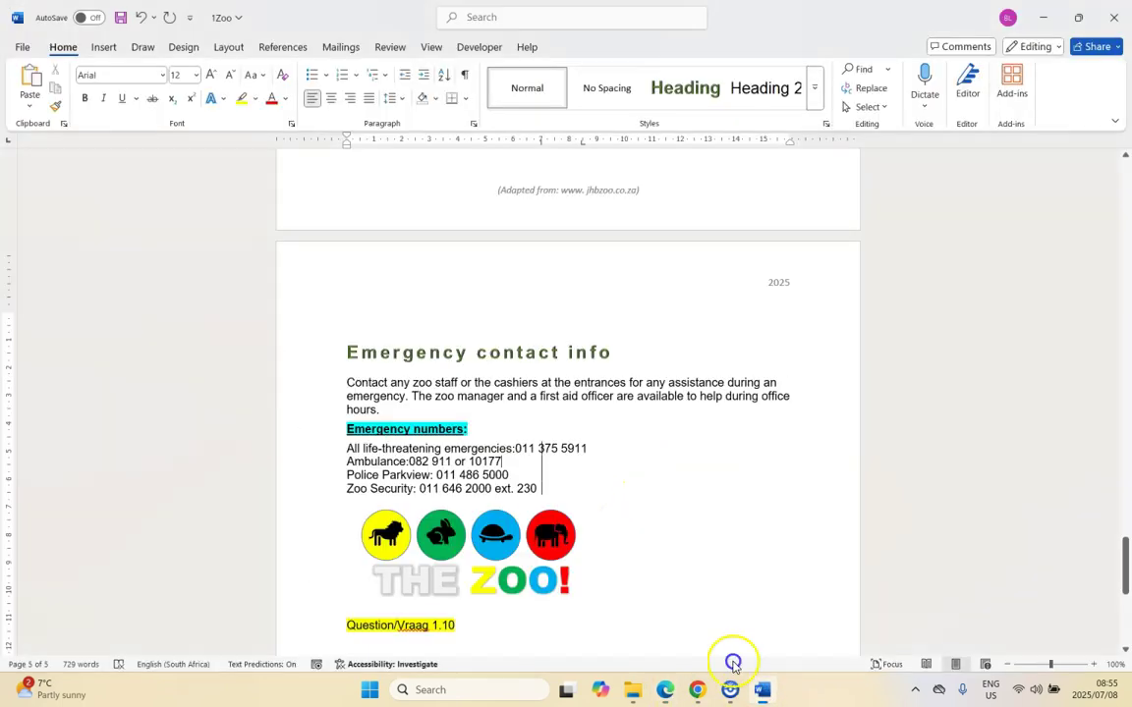
left_click(514, 449)
key("Tab")
left_click(412, 461)
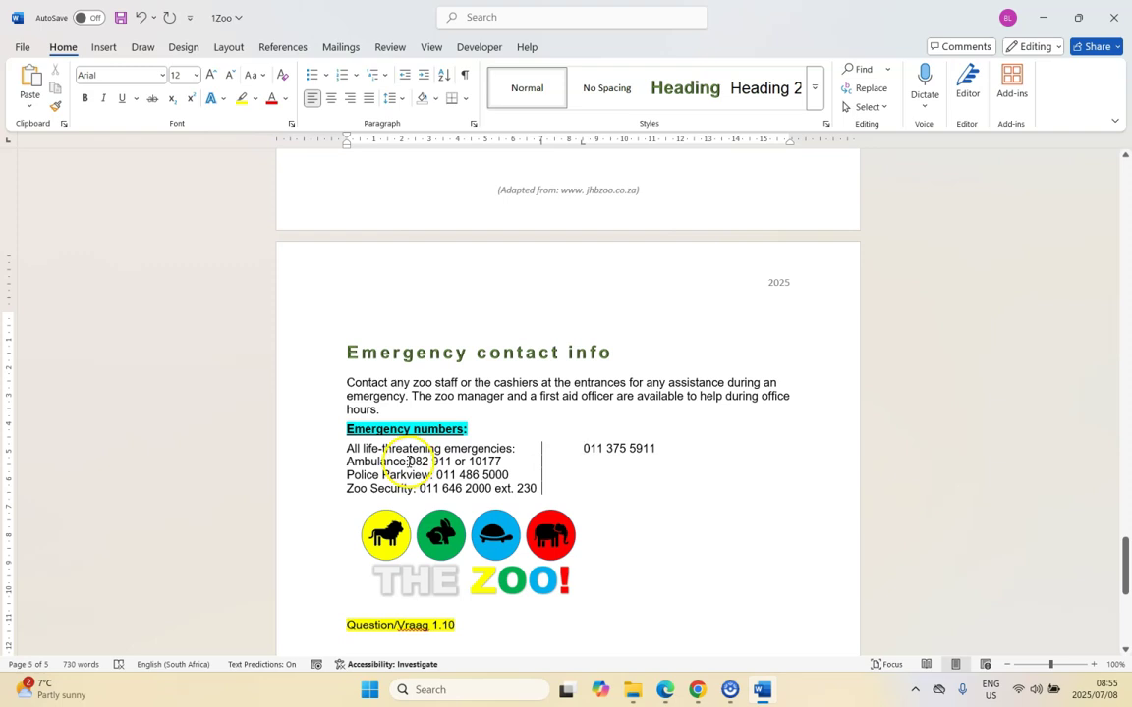
key("Tab")
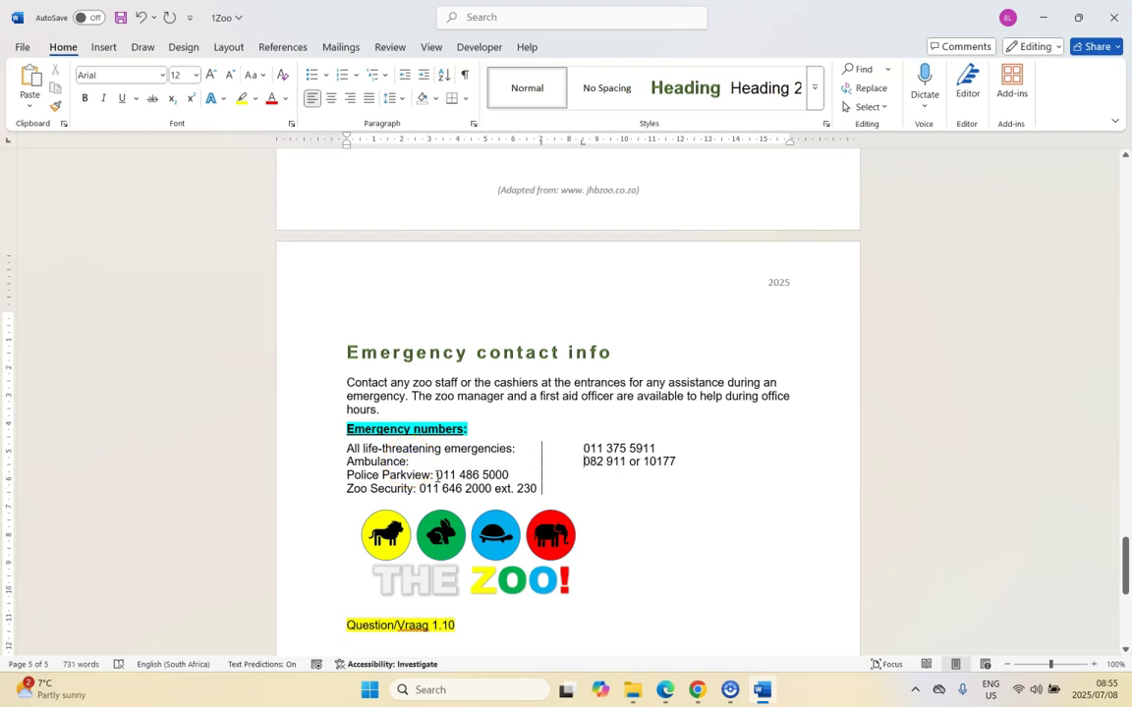
left_click(435, 476)
key("Tab")
left_click(422, 490)
key("Tab")
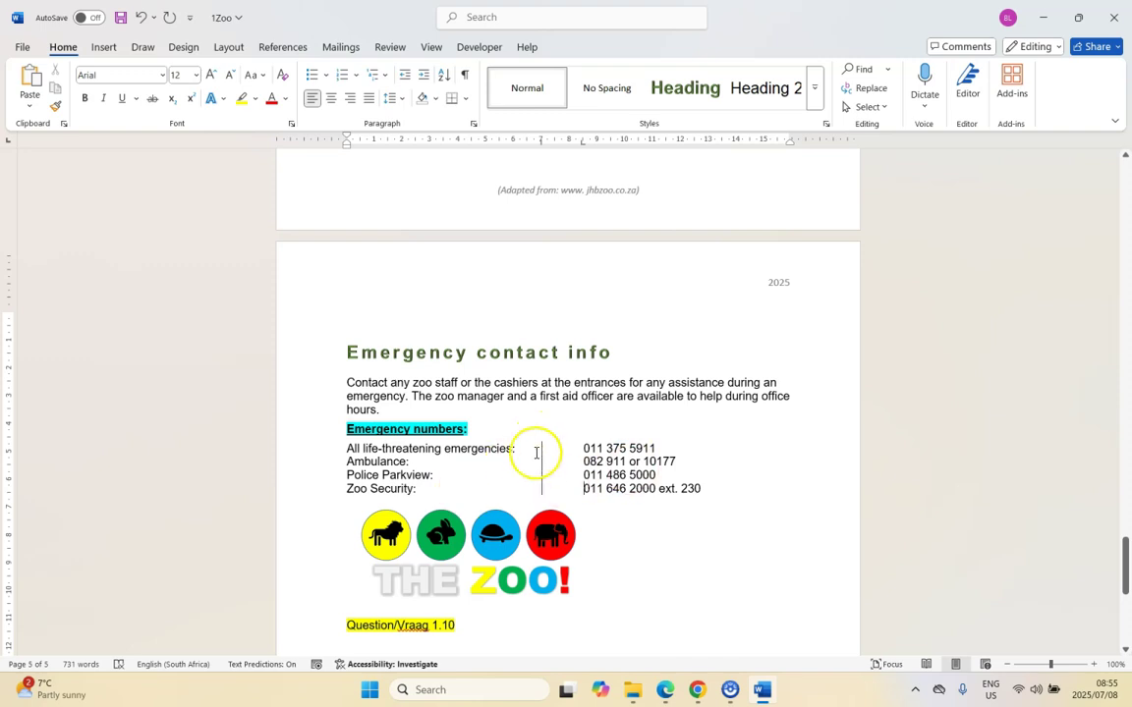
- Compare the aligned emergency numbers with the exam's example layout
left_click(665, 690)
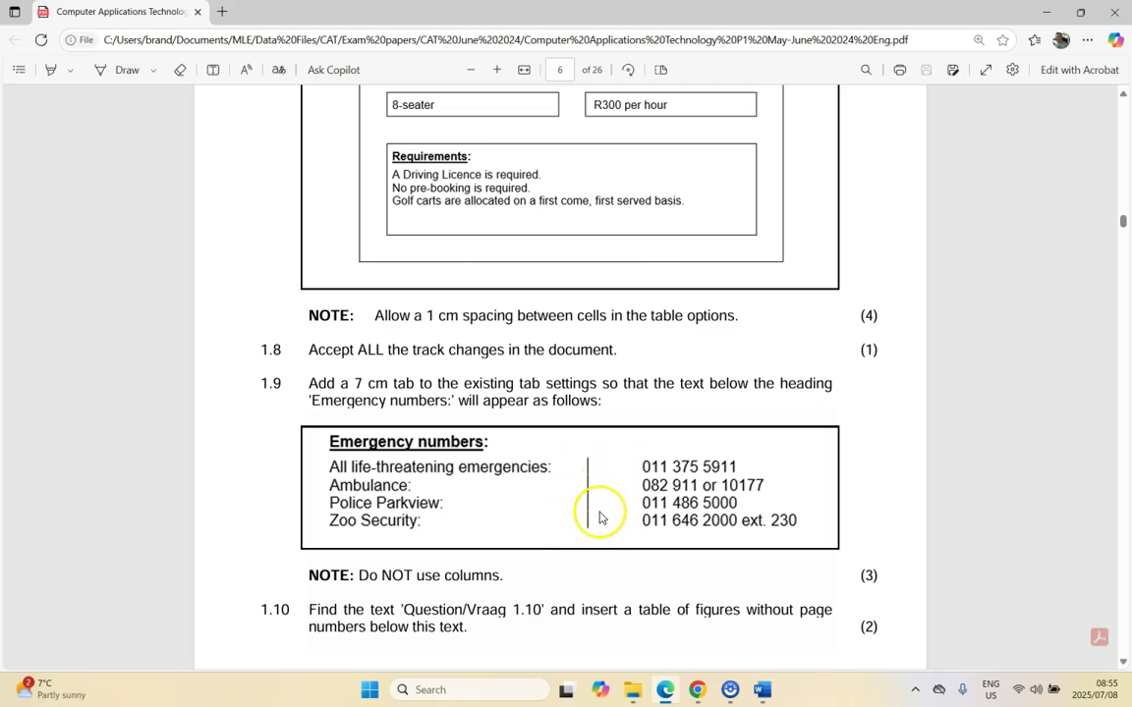
left_click(762, 690)
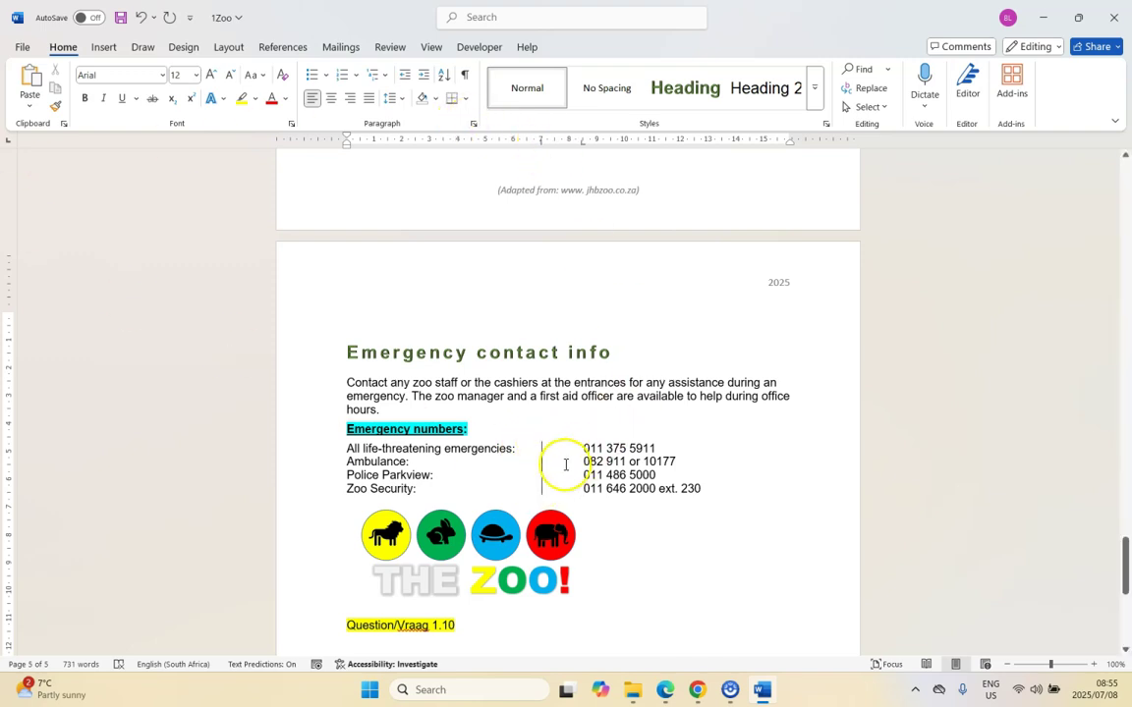
key("alt+Tab")
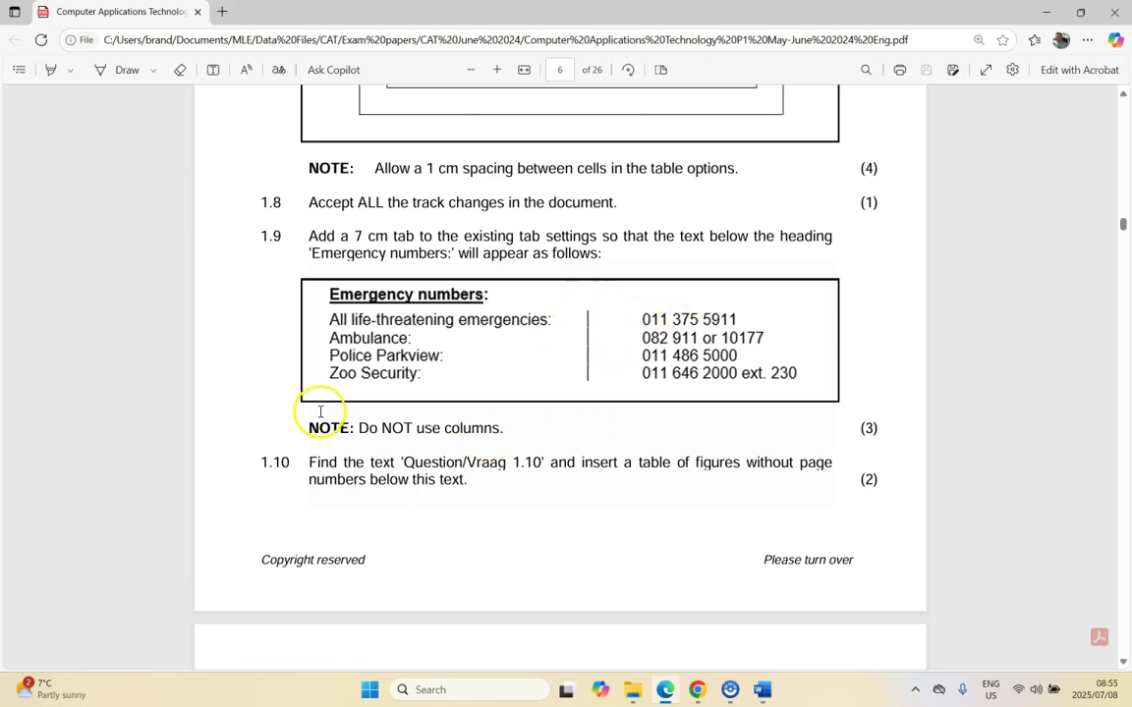
- Below Question/Vraag 1.10, insert a page-number-free table of figures listing First Elephant to Ellie
scroll(291, 363, "down", 3)
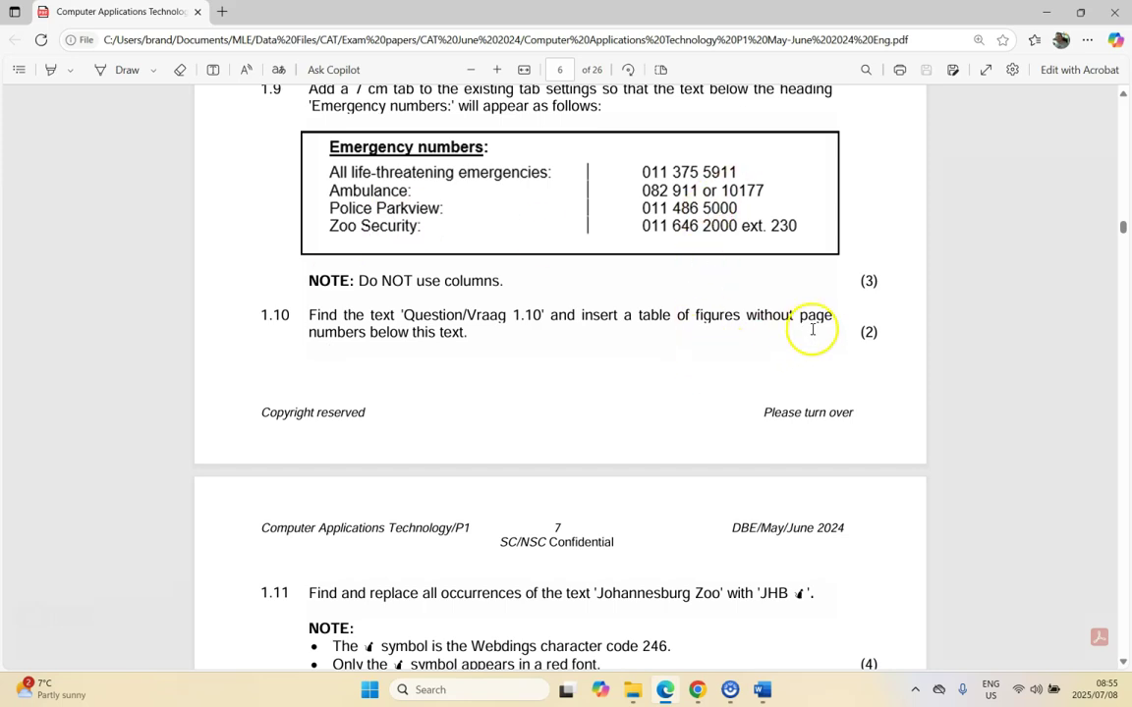
left_click(762, 690)
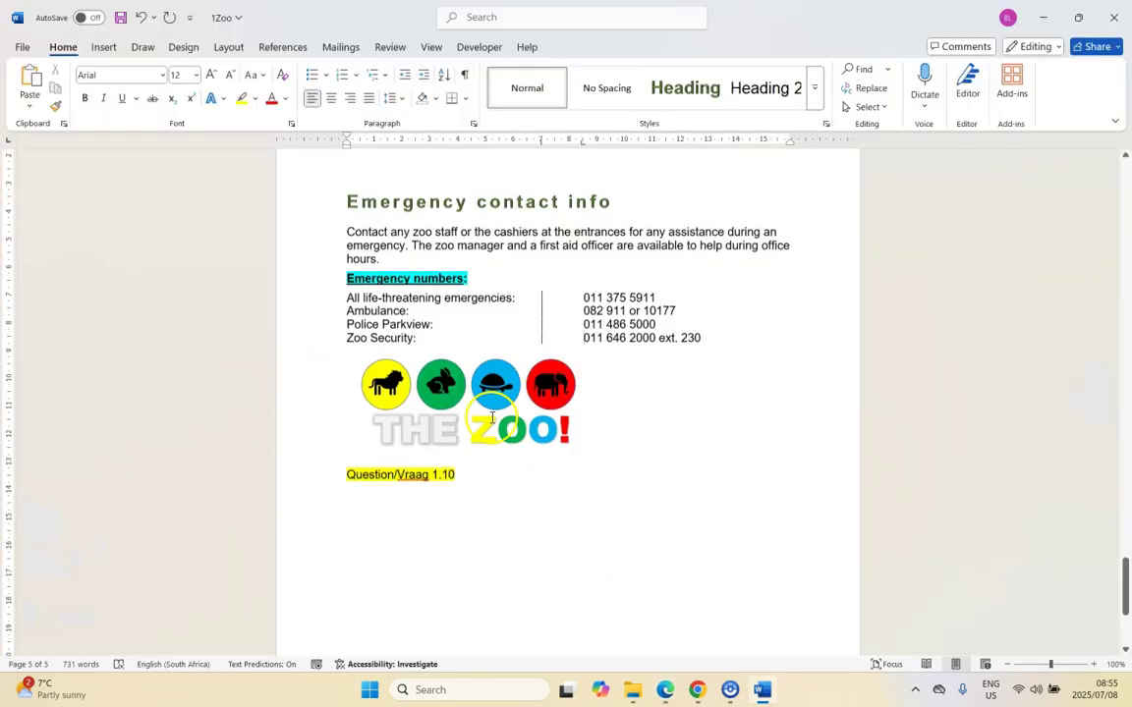
scroll(366, 472, "down", 1)
left_click(379, 439)
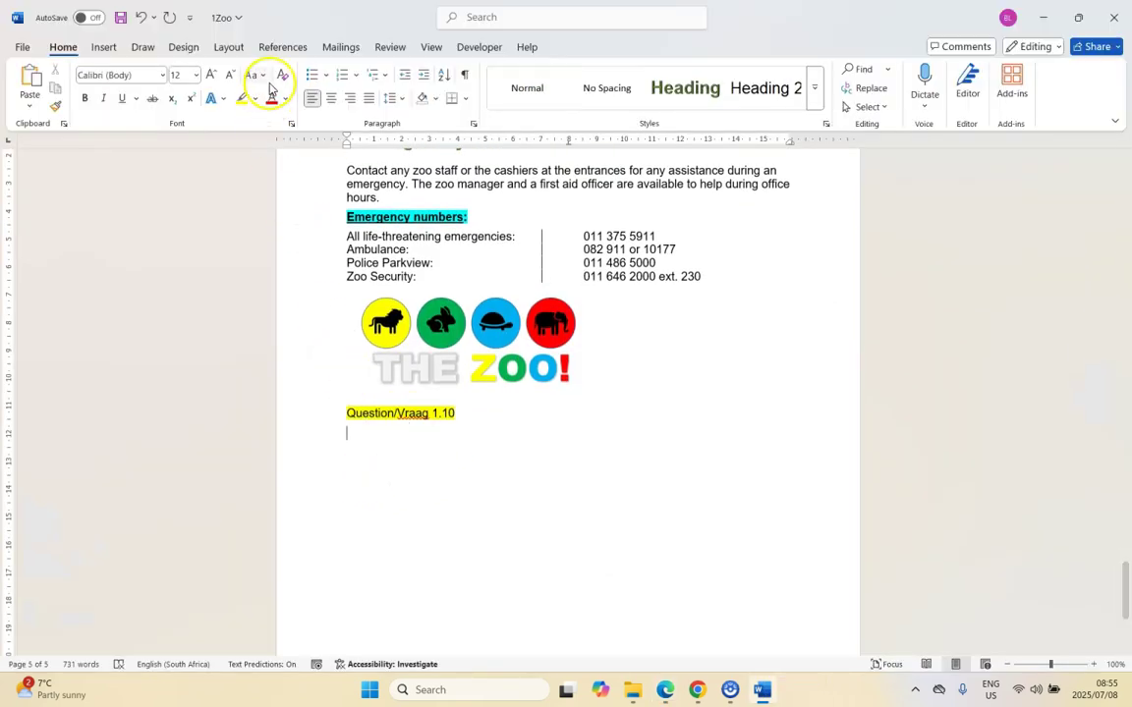
left_click(283, 47)
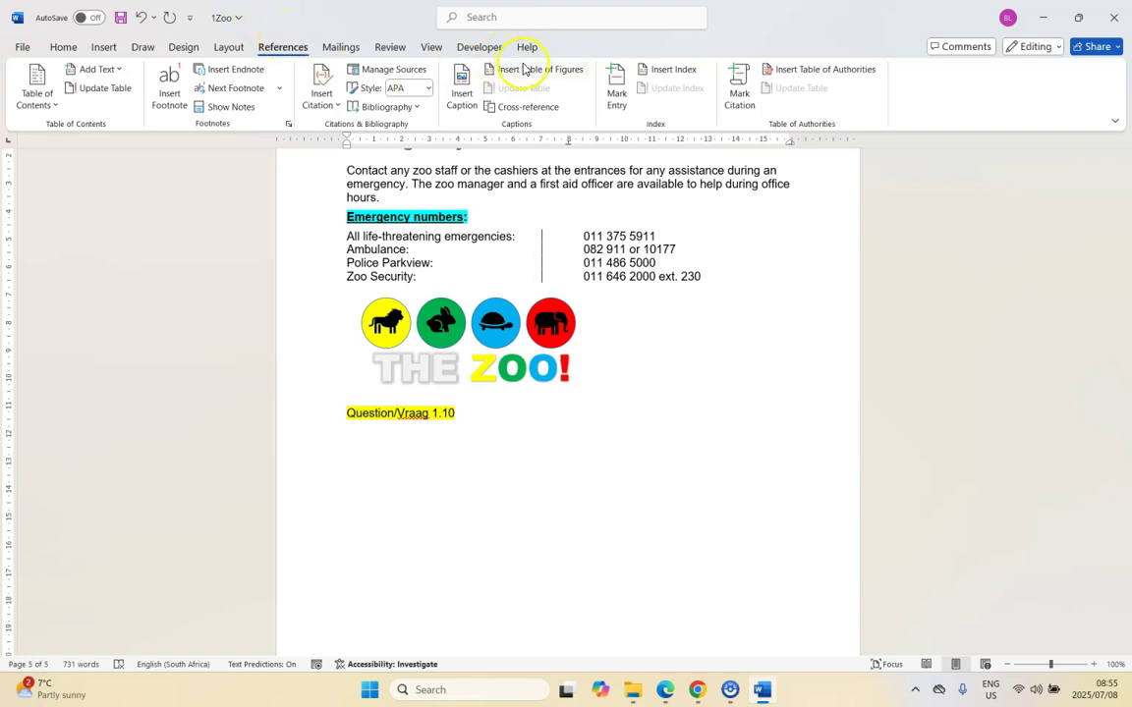
left_click(534, 73)
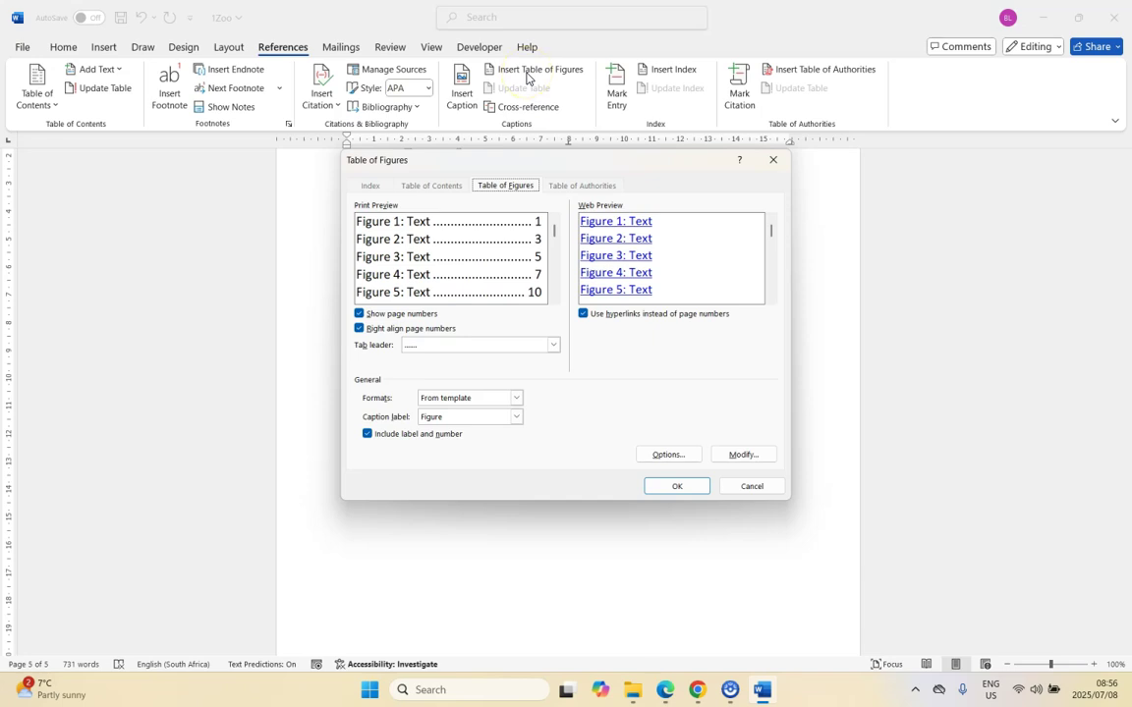
left_click(360, 315)
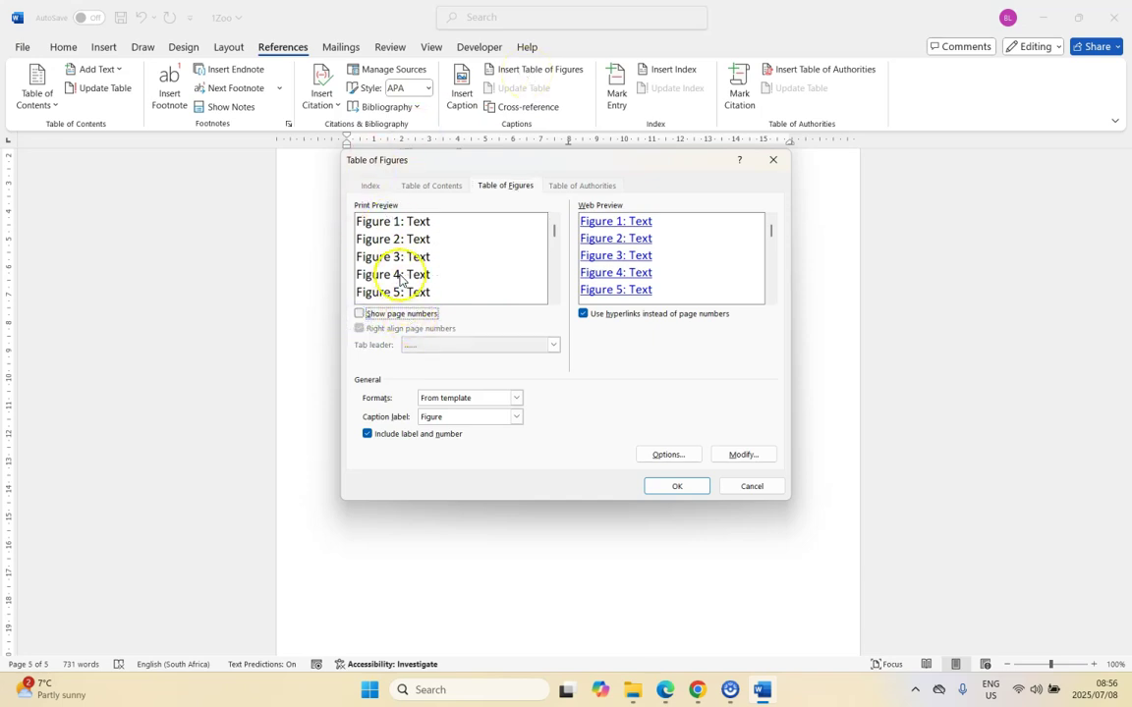
left_click(676, 487)
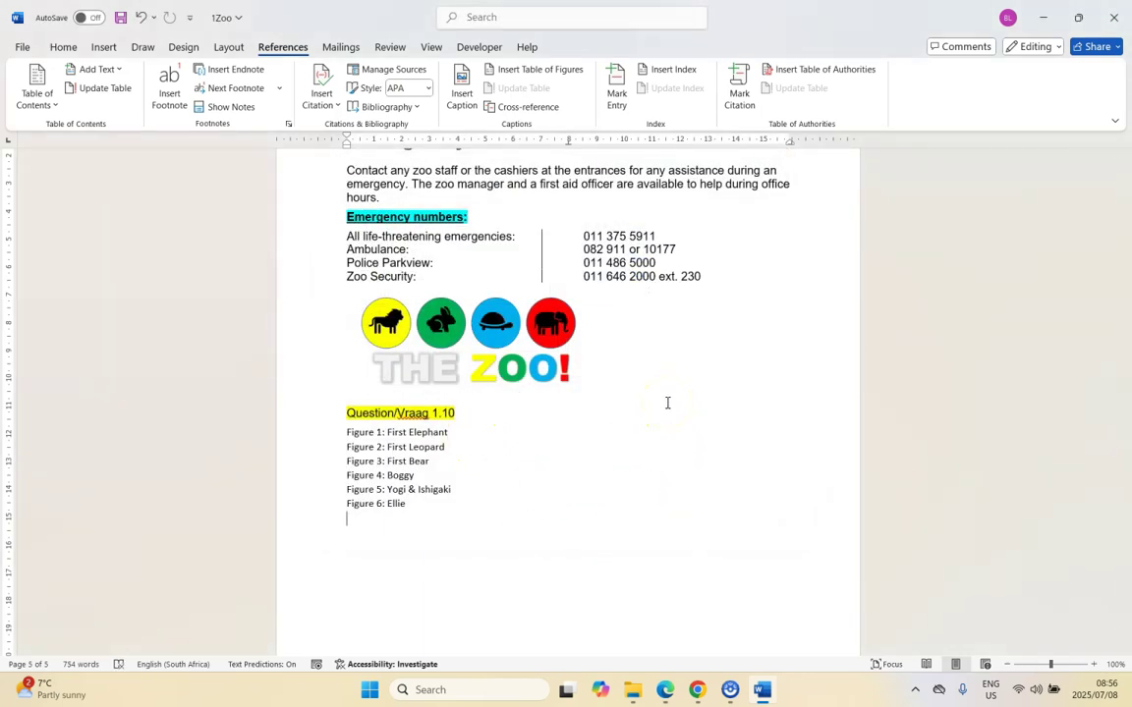
- Read exam question 1.11 on replacing 'Johannesburg Zoo', then return to the 1Zoo document
left_click(665, 689)
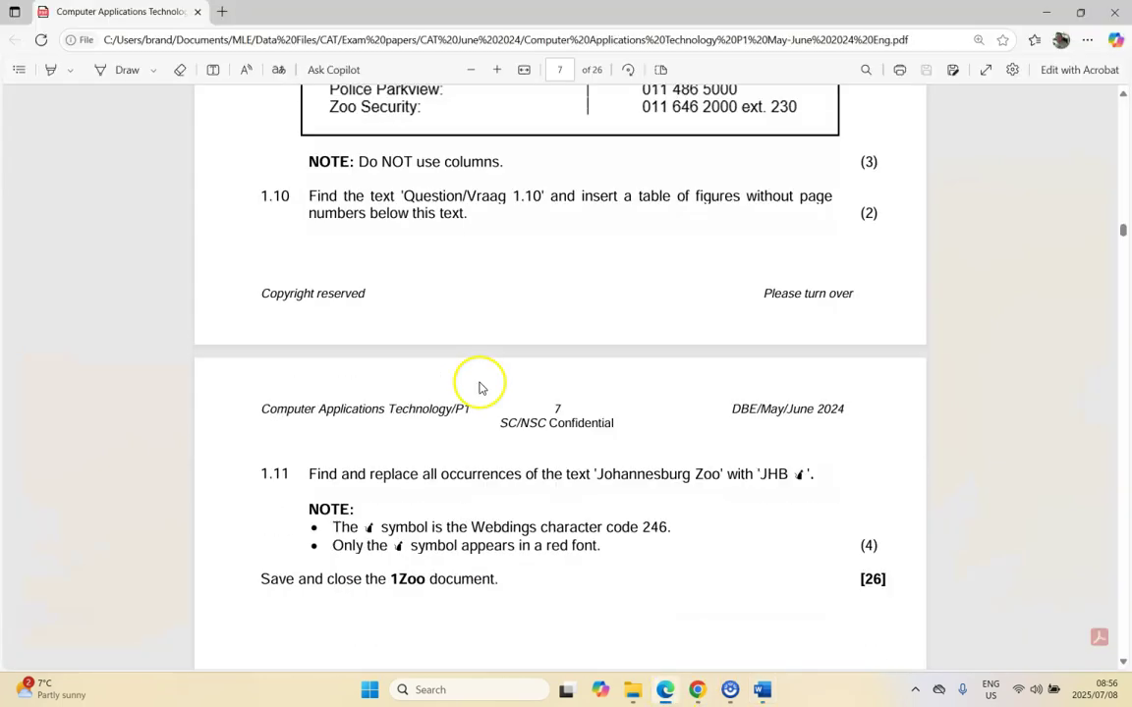
scroll(477, 386, "down", 2)
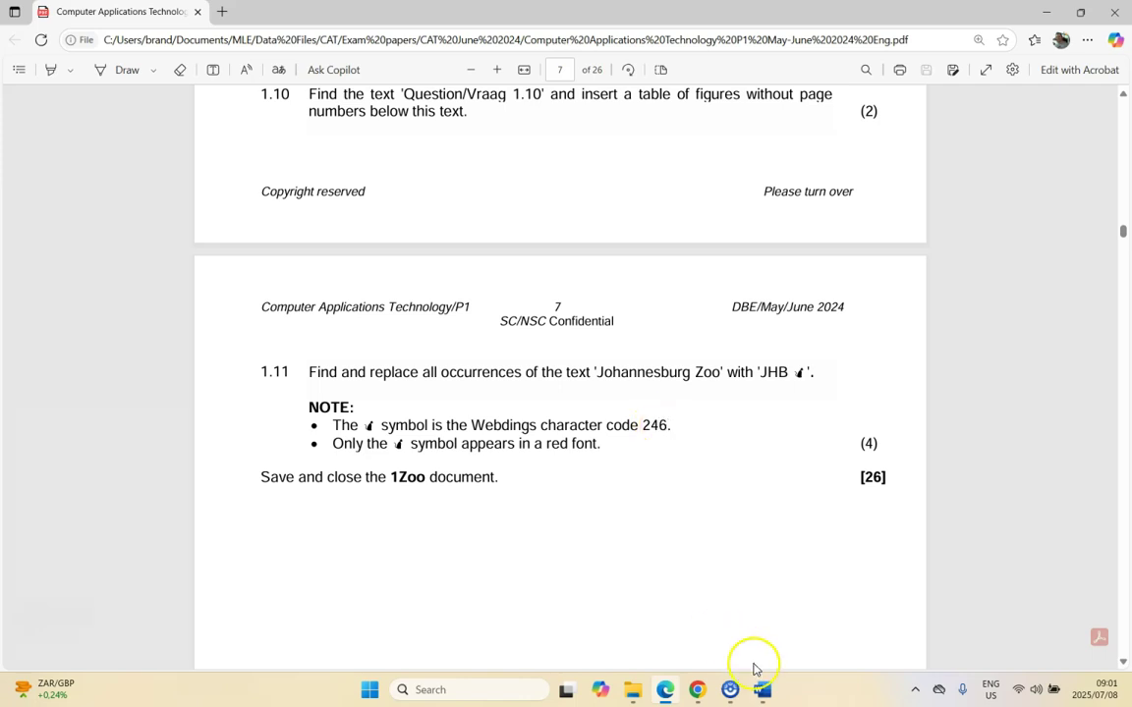
mouse_move(762, 687)
left_click(748, 631)
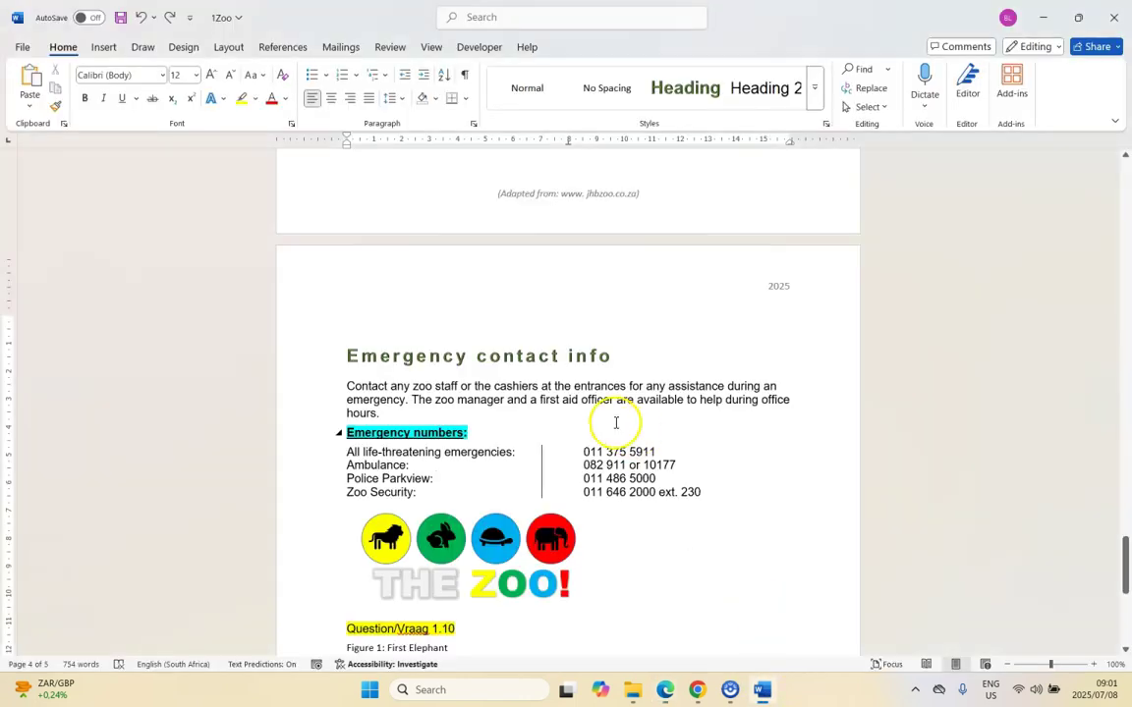
- Enter 'Johannesburg Zoo' as the search text and check the exam's replacement instructions
left_click(866, 87)
type("Johannesburg Zoo")
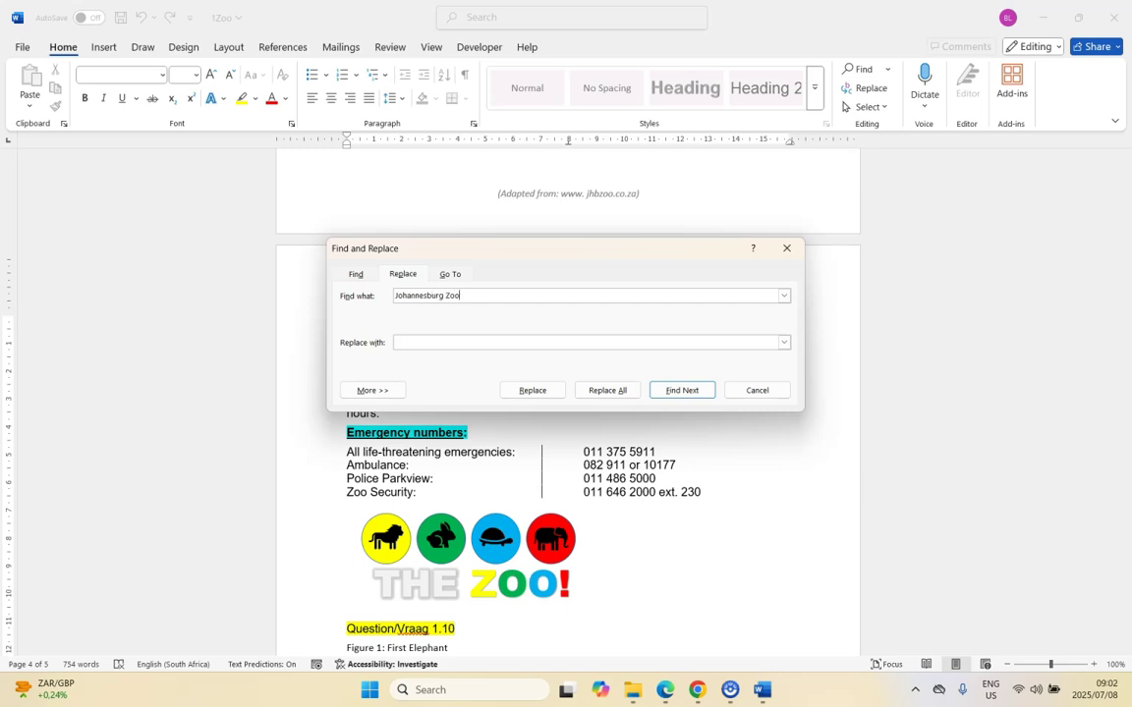
left_click(434, 341)
left_click(668, 691)
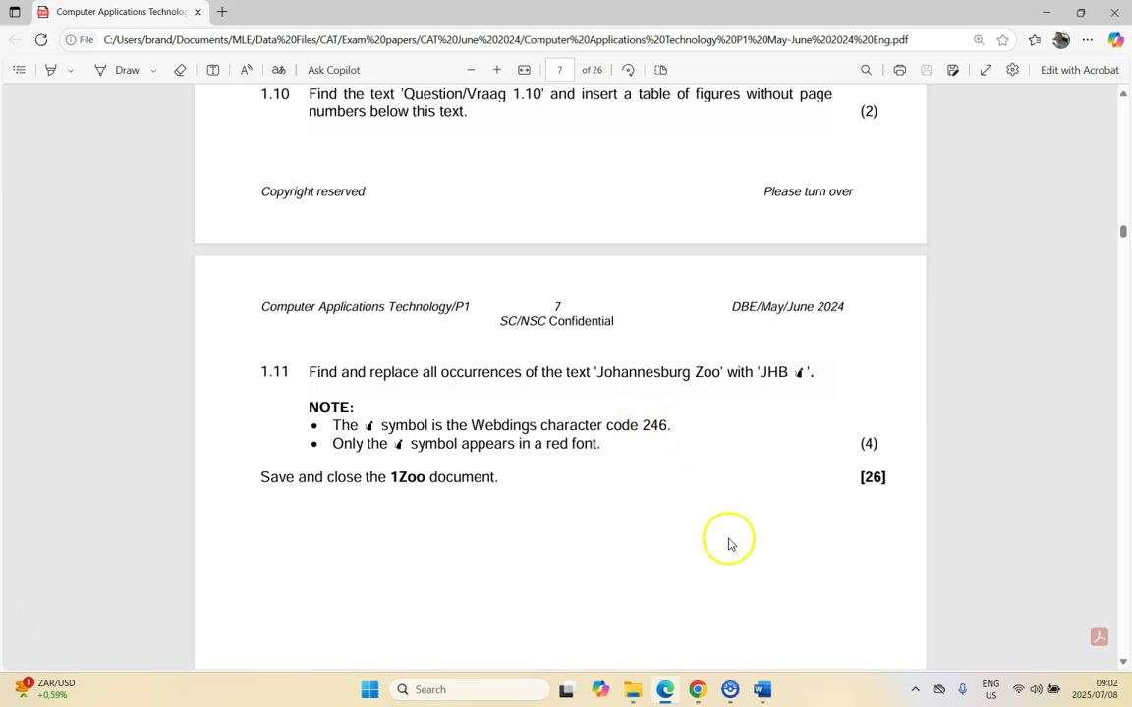
left_click(763, 689)
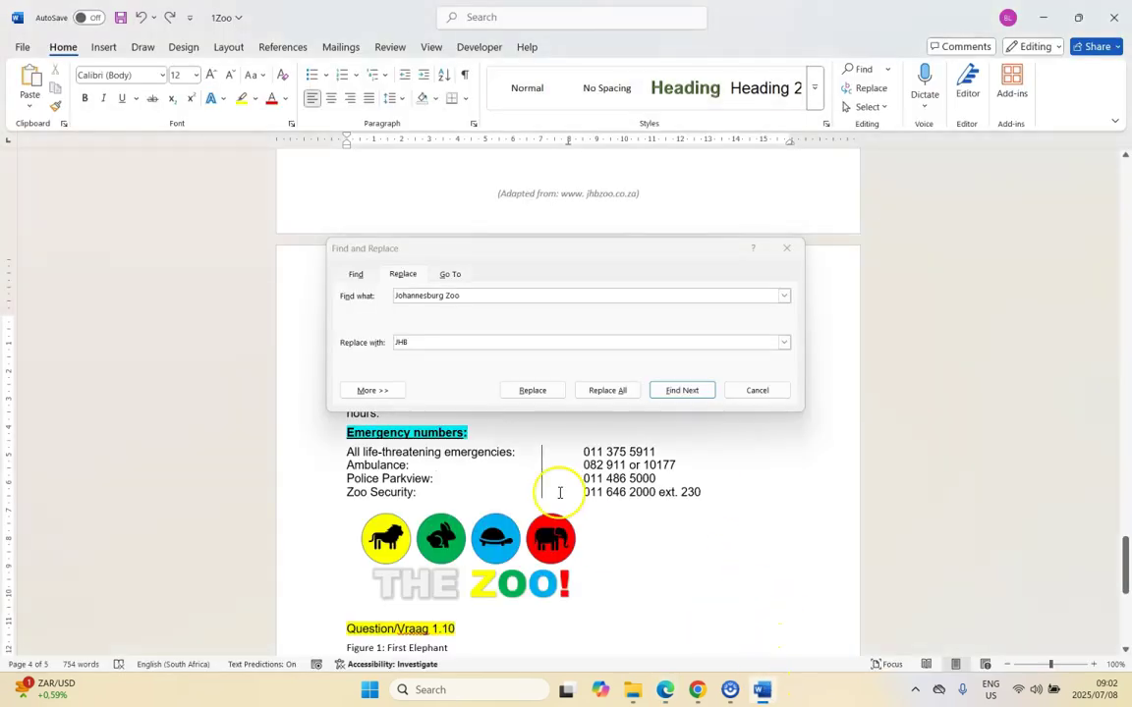
- Set the replacement to 'JHB ö' and replace all 6 occurrences
left_click(425, 342)
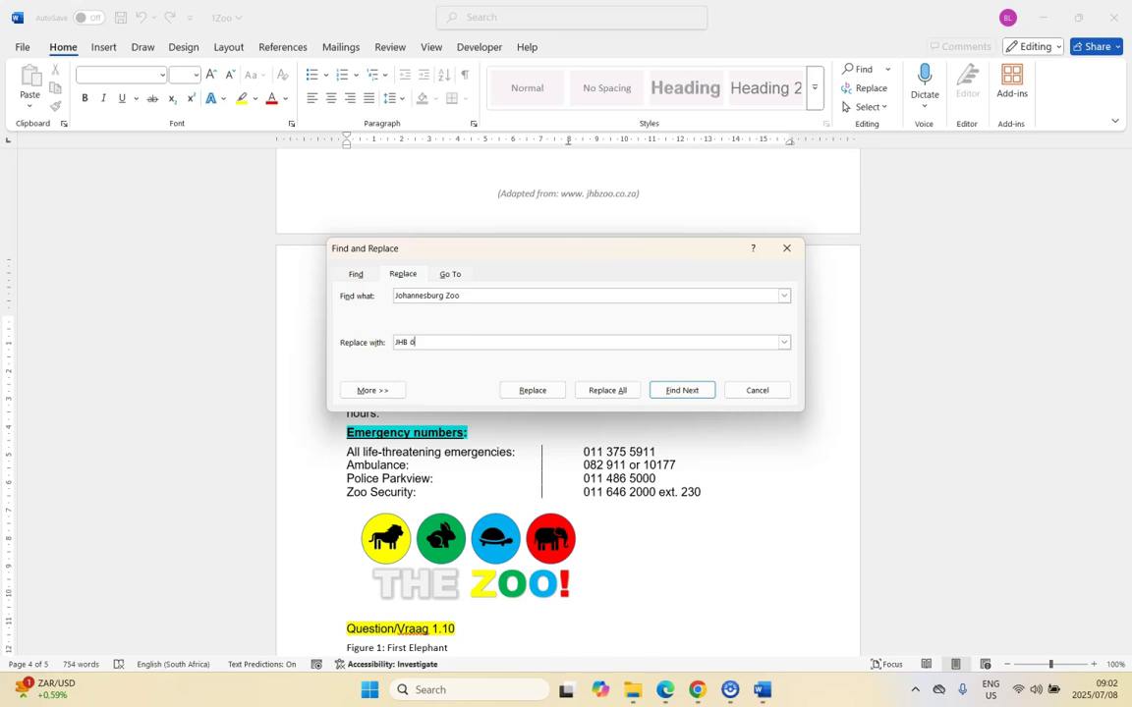
left_click(410, 342)
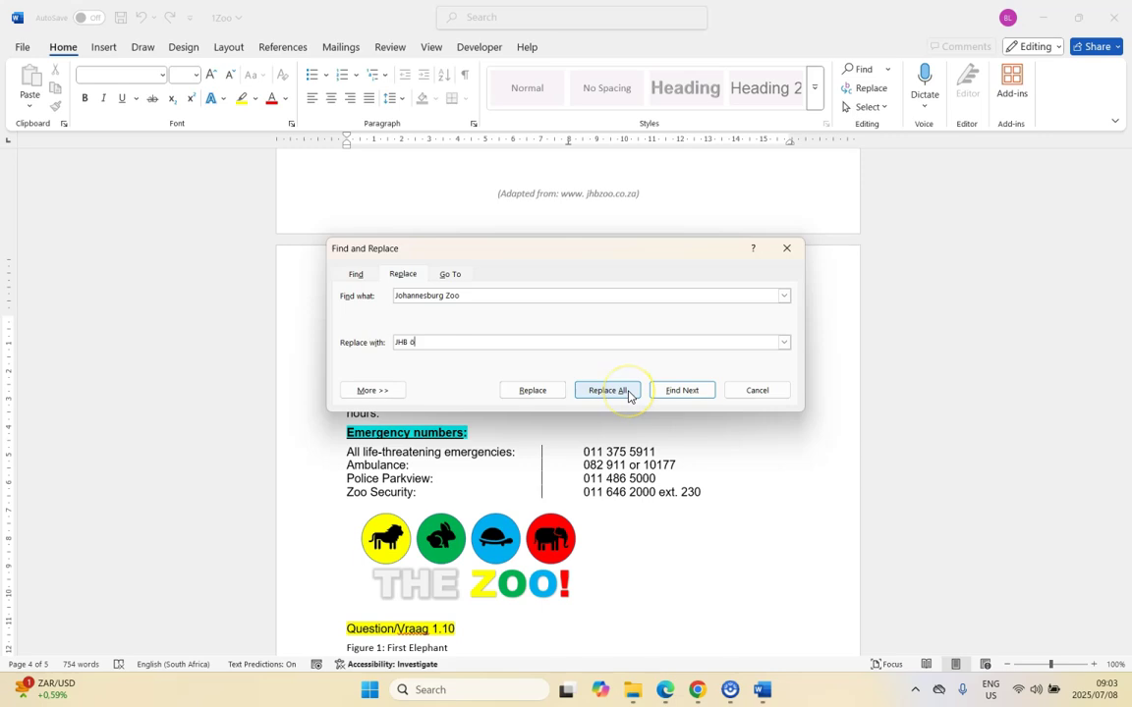
left_click(665, 689)
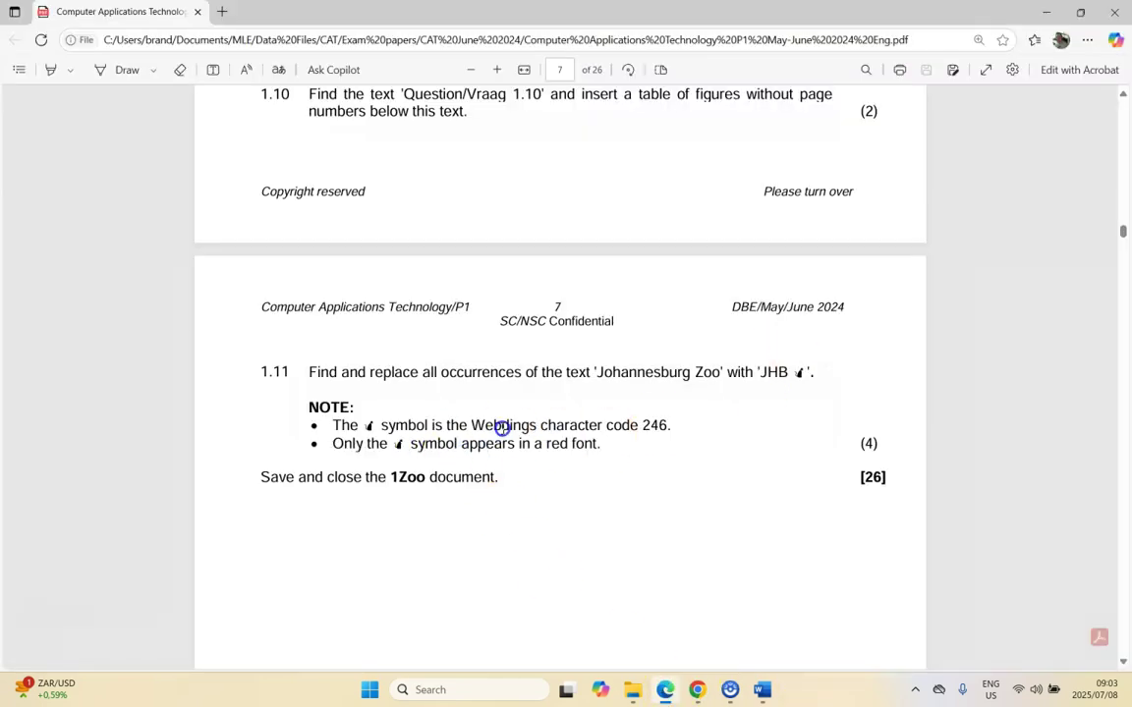
left_click(762, 690)
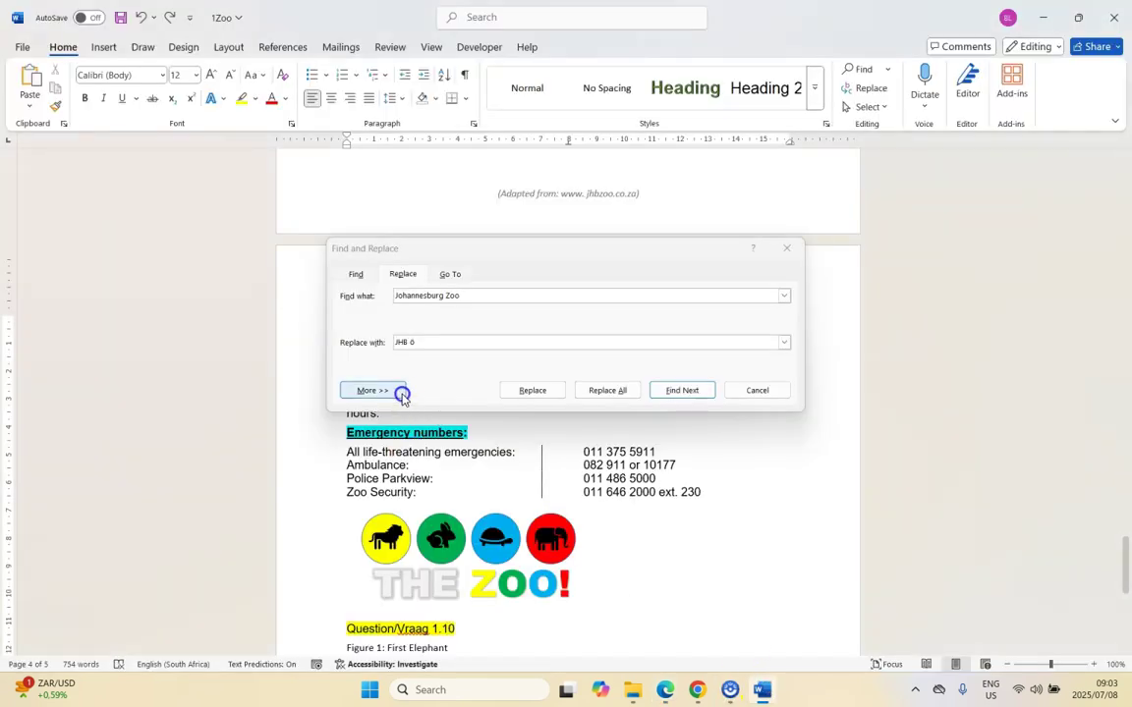
left_click(611, 391)
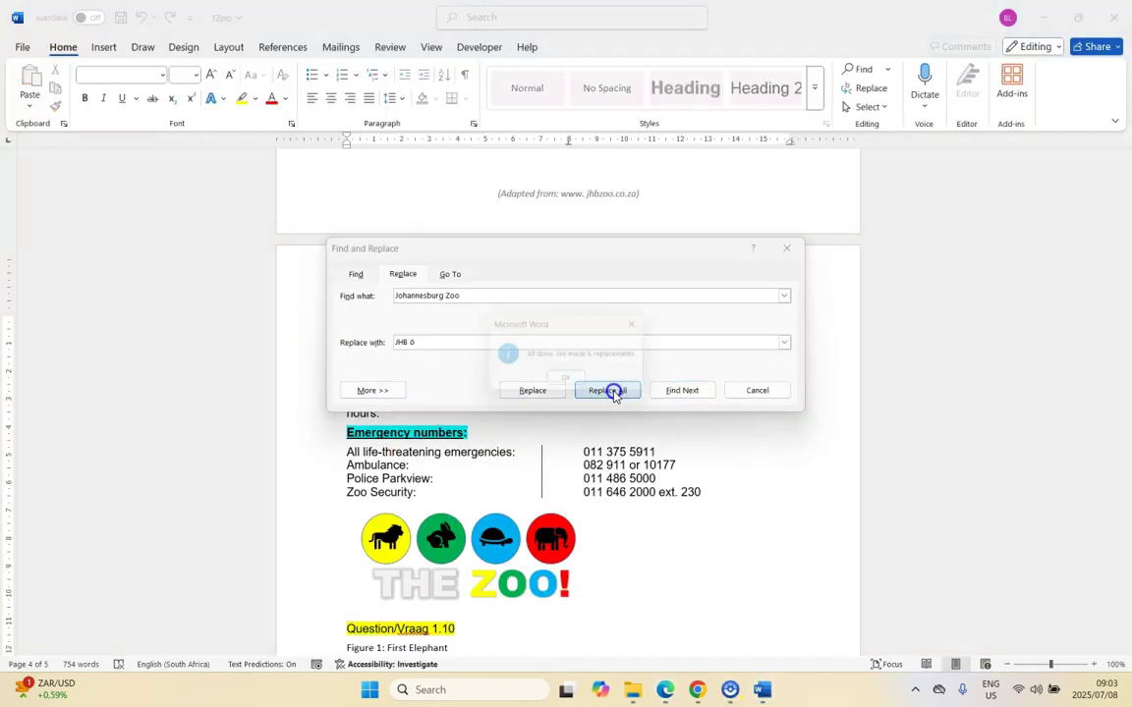
left_click(571, 384)
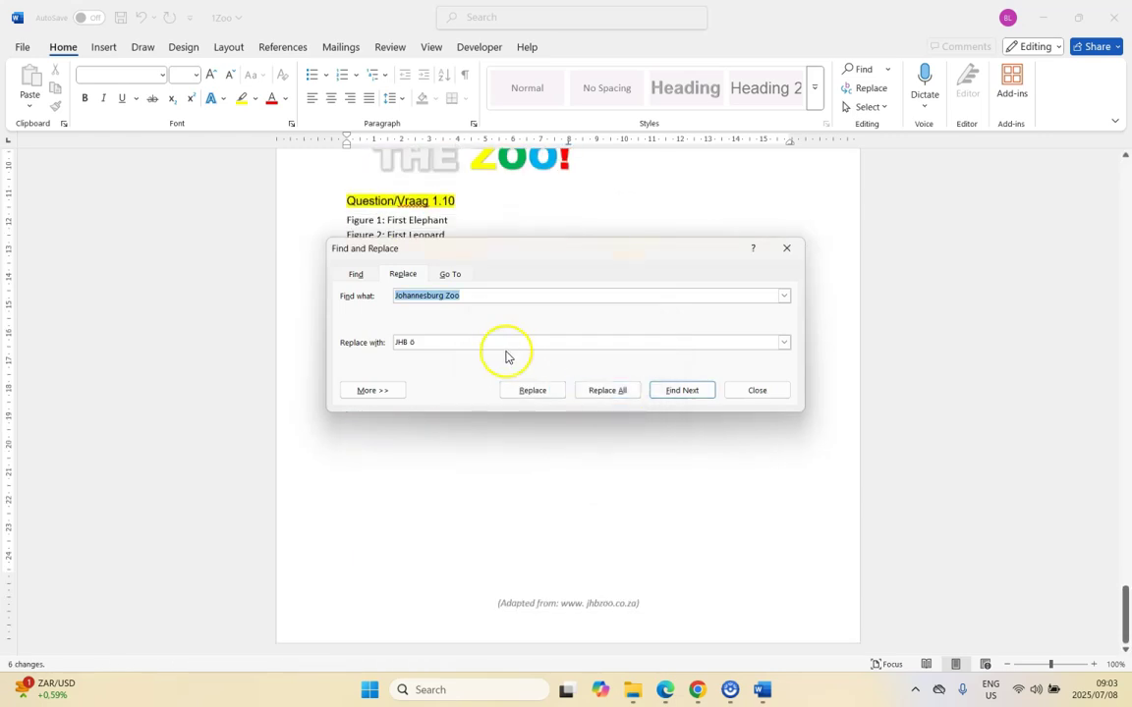
- Change the search text so Find what holds the ö character
left_click_drag(621, 251, 668, 375)
scroll(616, 261, "up", 12)
scroll(615, 264, "up", 8)
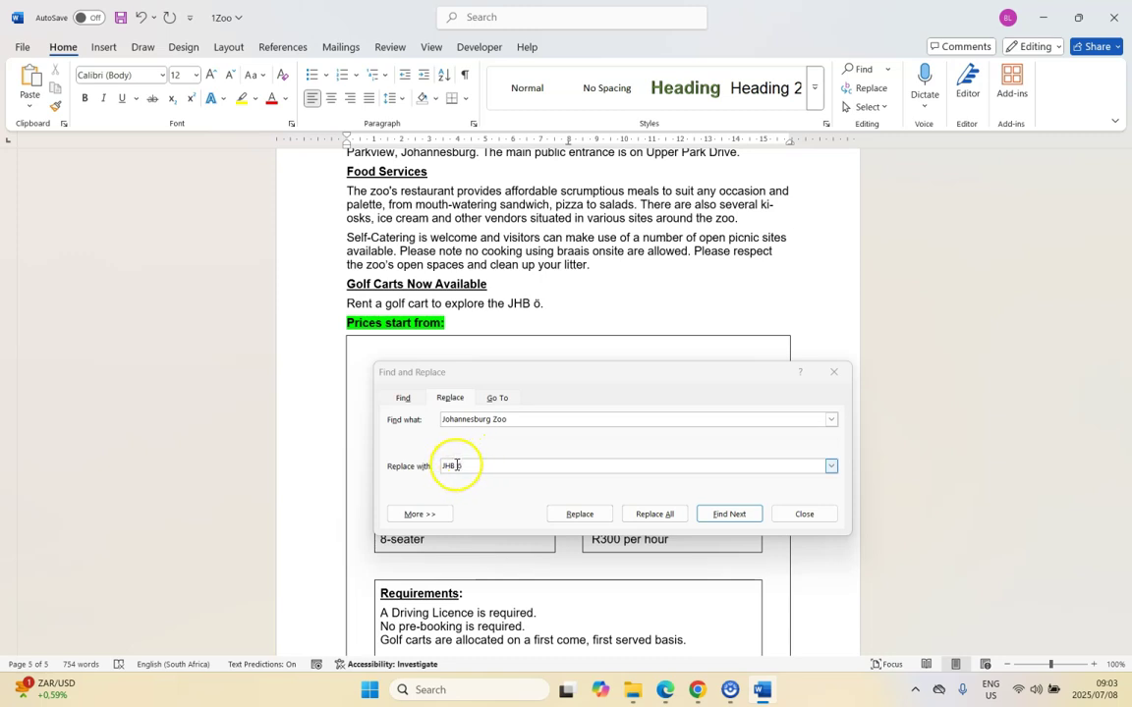
left_click(455, 420)
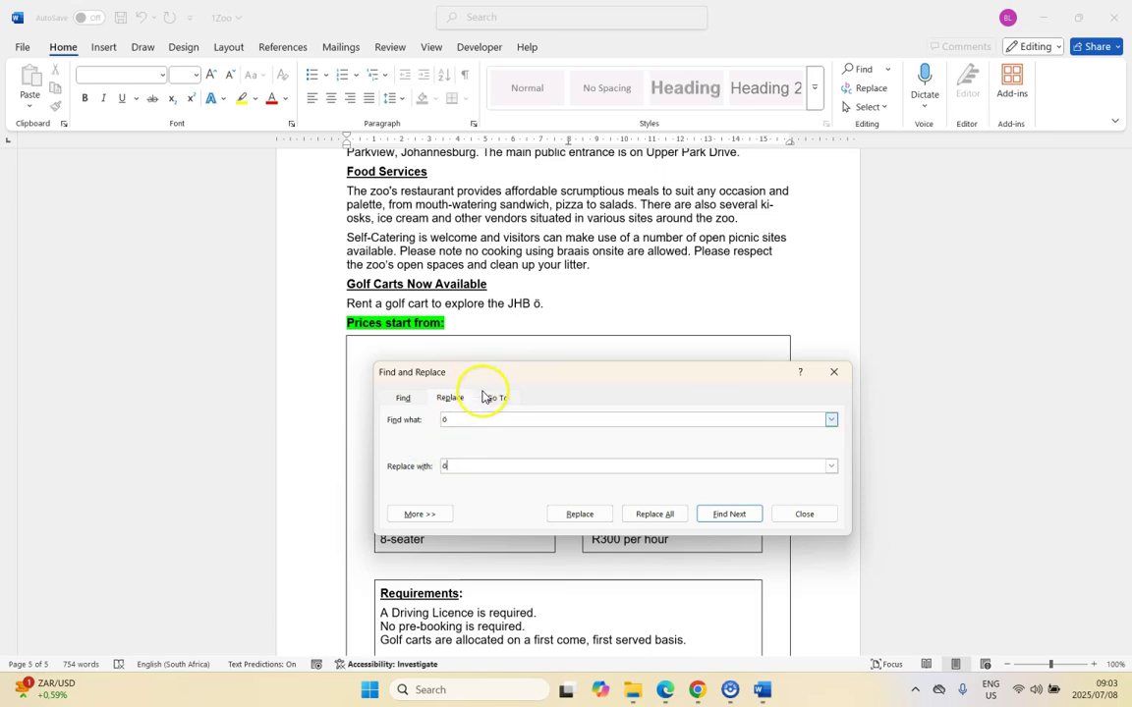
left_click_drag(562, 377, 793, 202)
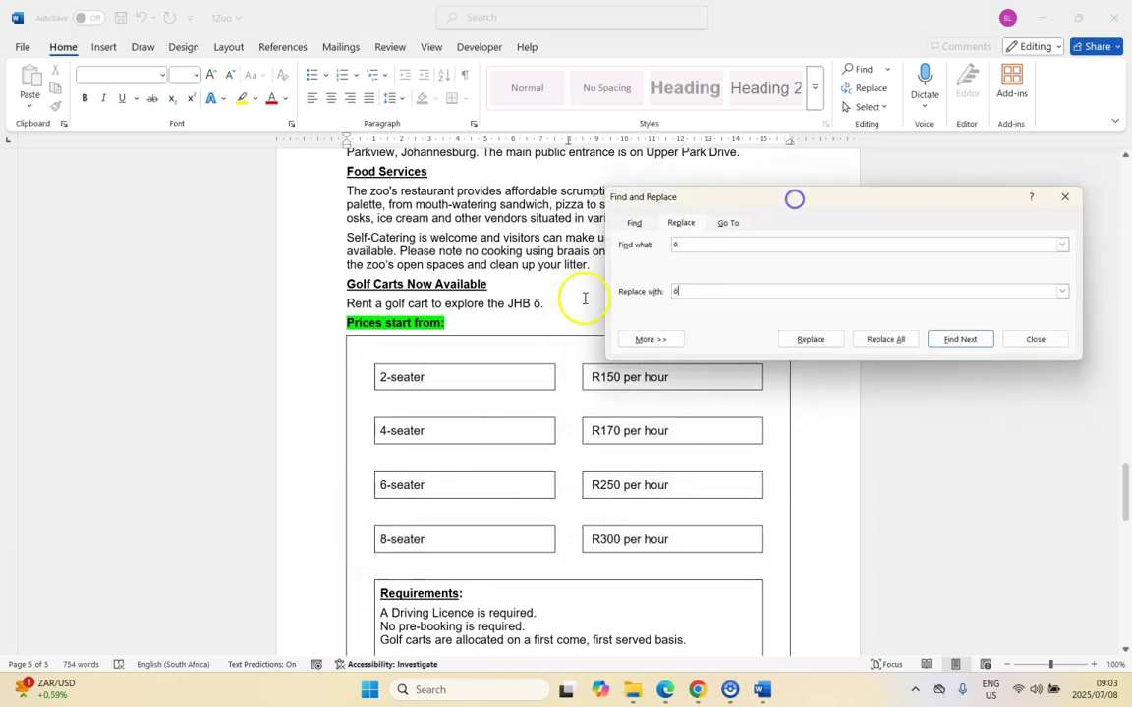
- Give the replacement text the Webdings font
left_click(650, 339)
left_click(663, 521)
left_click(668, 538)
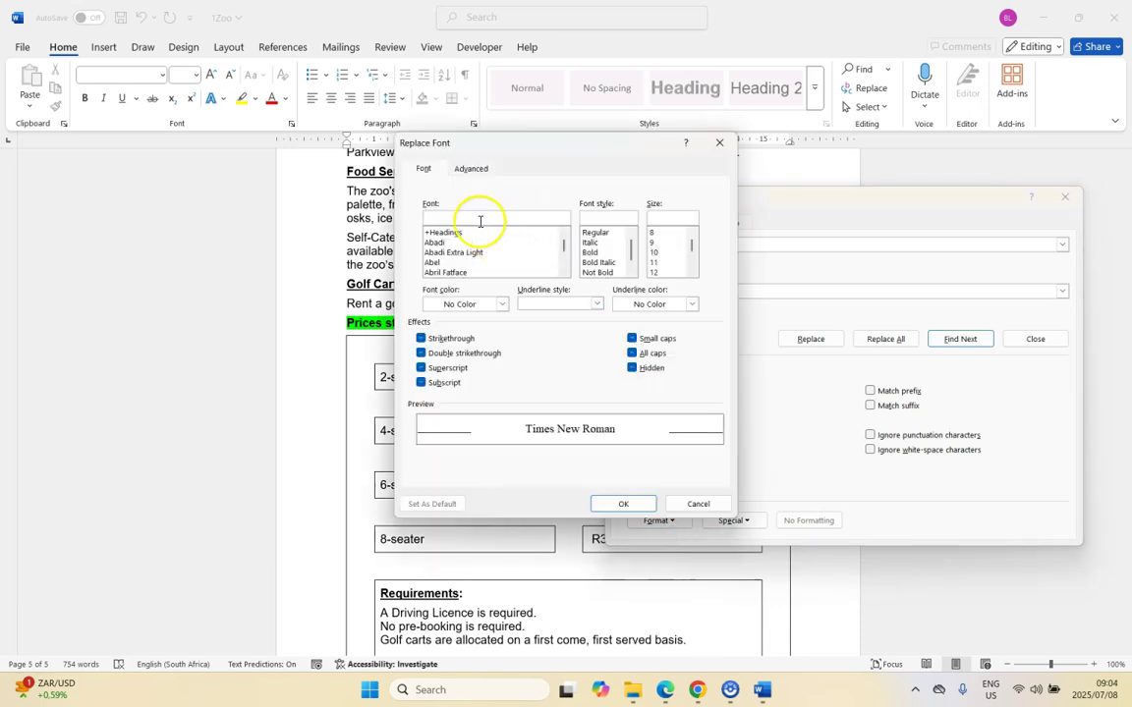
left_click_drag(562, 244, 563, 259)
left_click(564, 234)
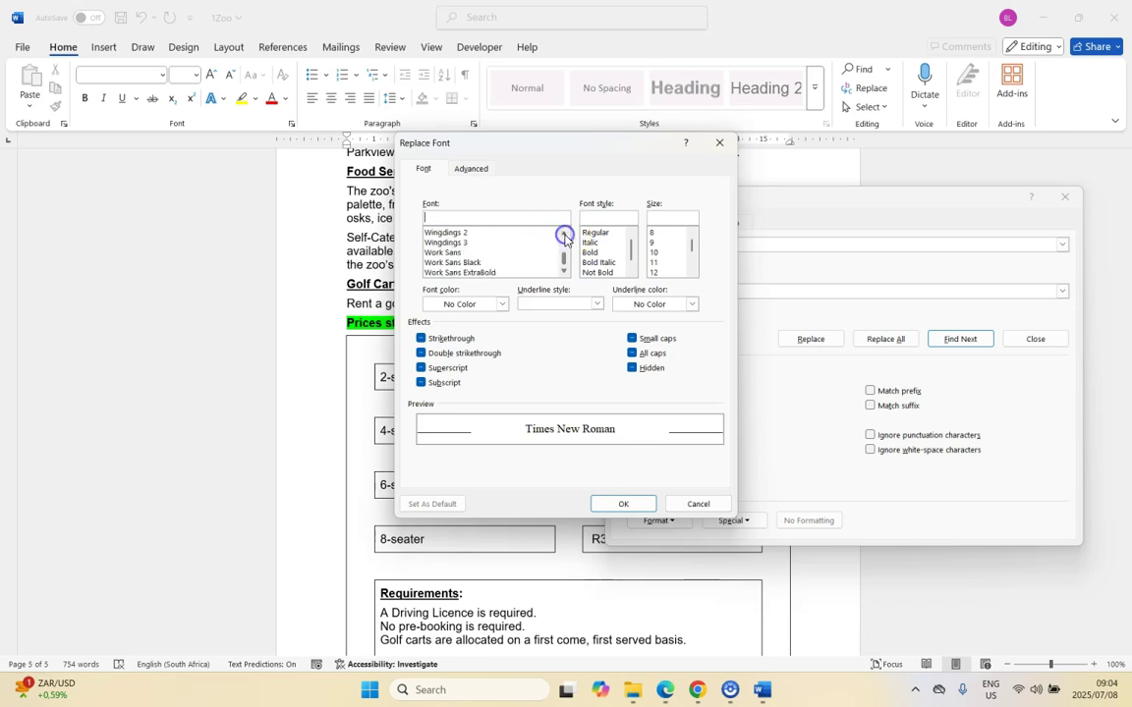
scroll(481, 252, "up", 2)
left_click(439, 252)
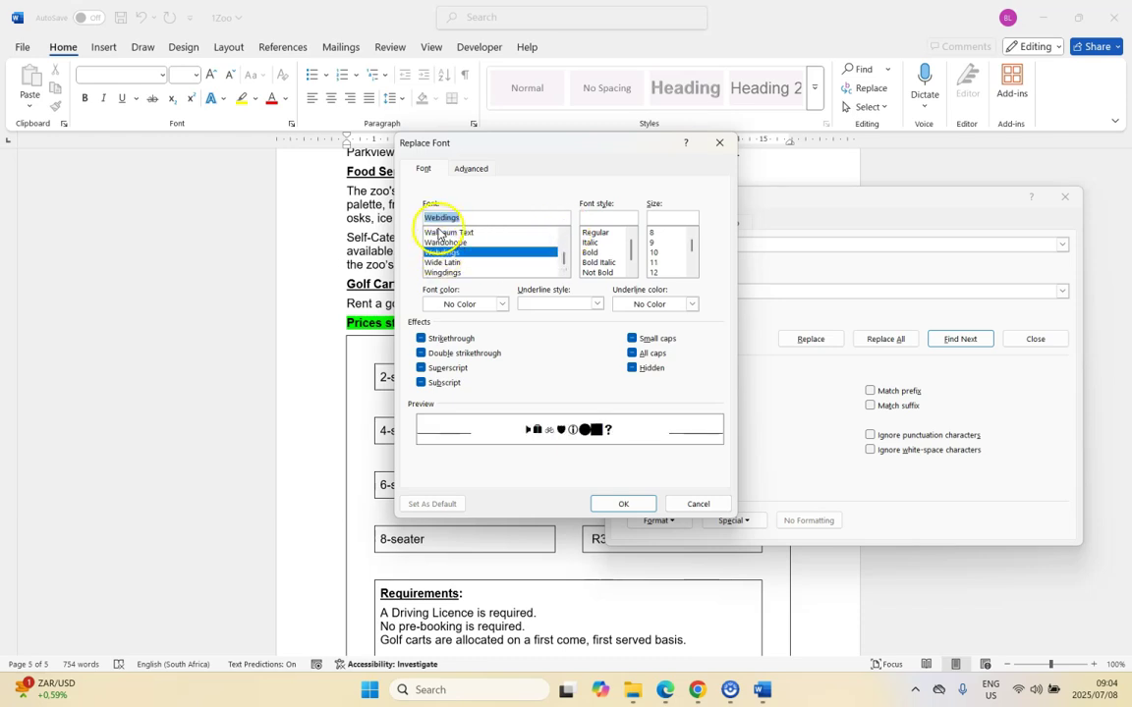
left_click(625, 503)
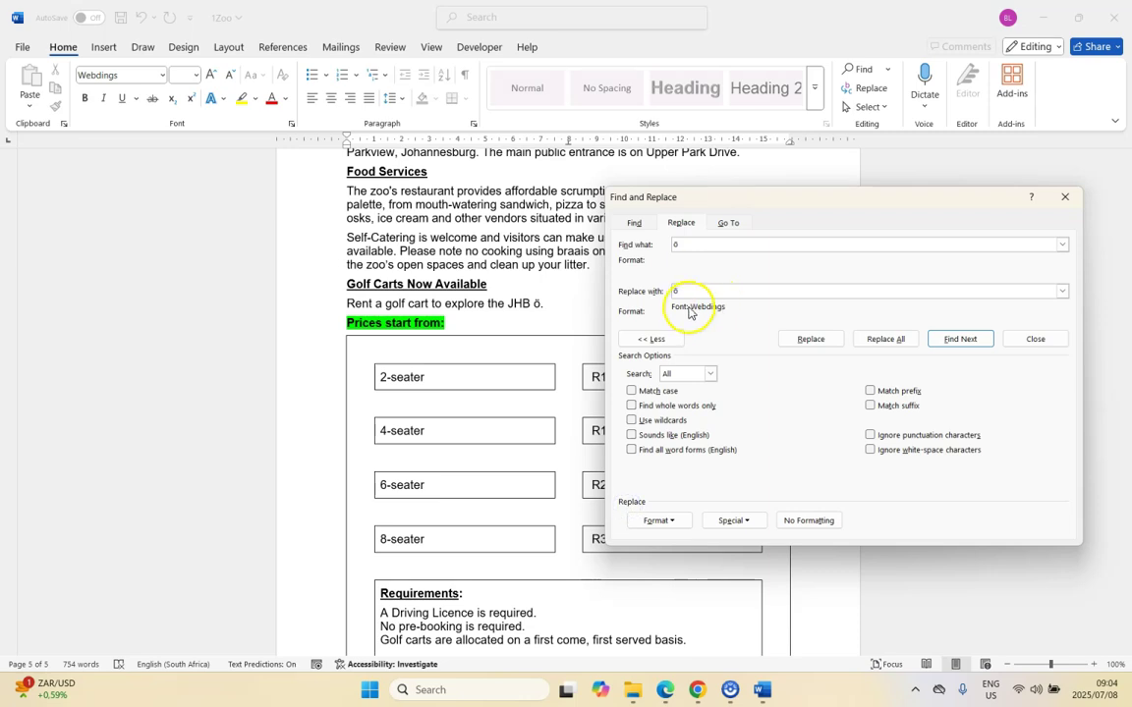
- Add red font colour to the replacement and replace every ö
left_click(674, 521)
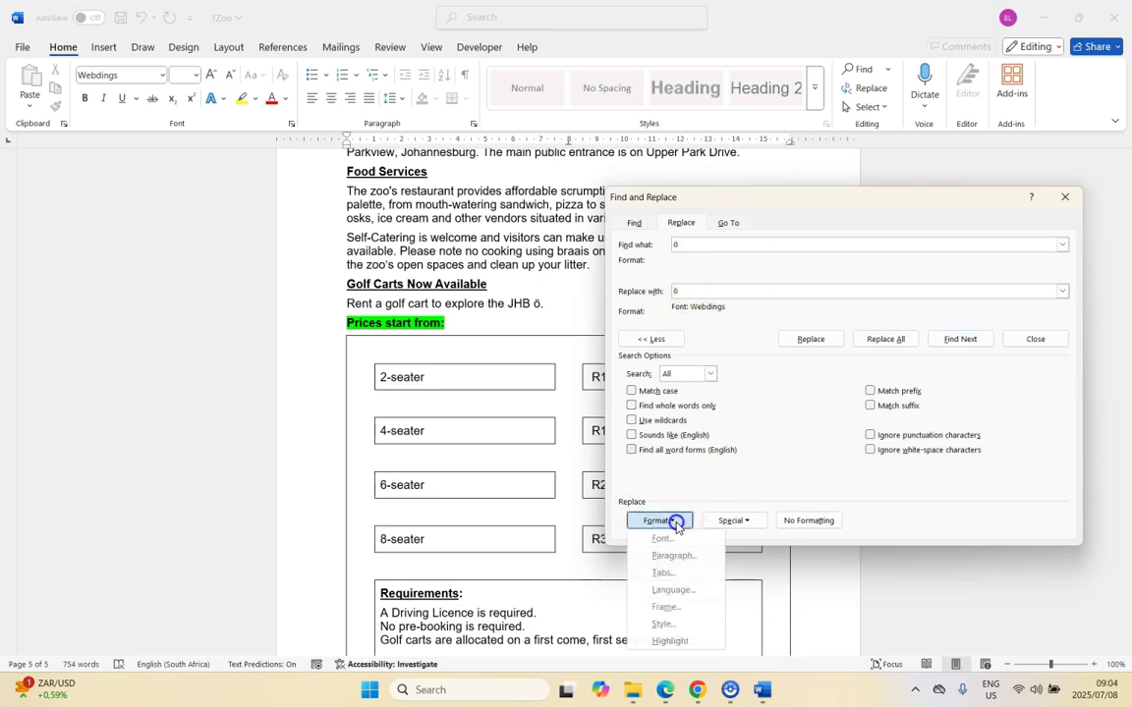
left_click(662, 538)
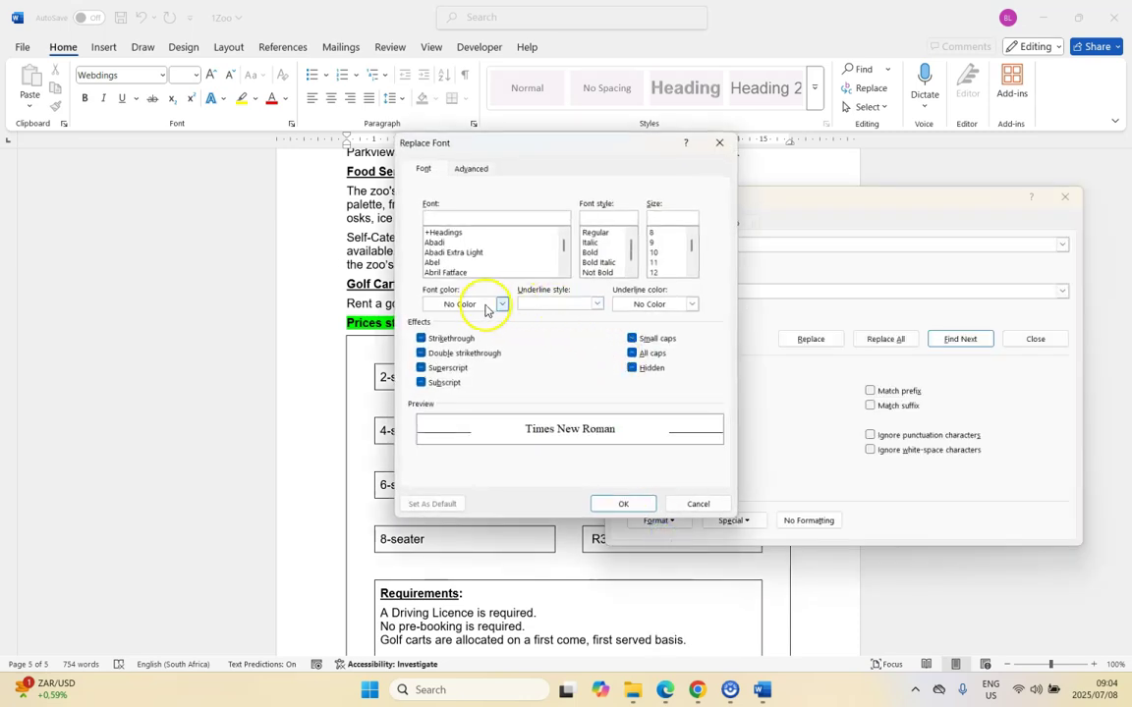
left_click(502, 304)
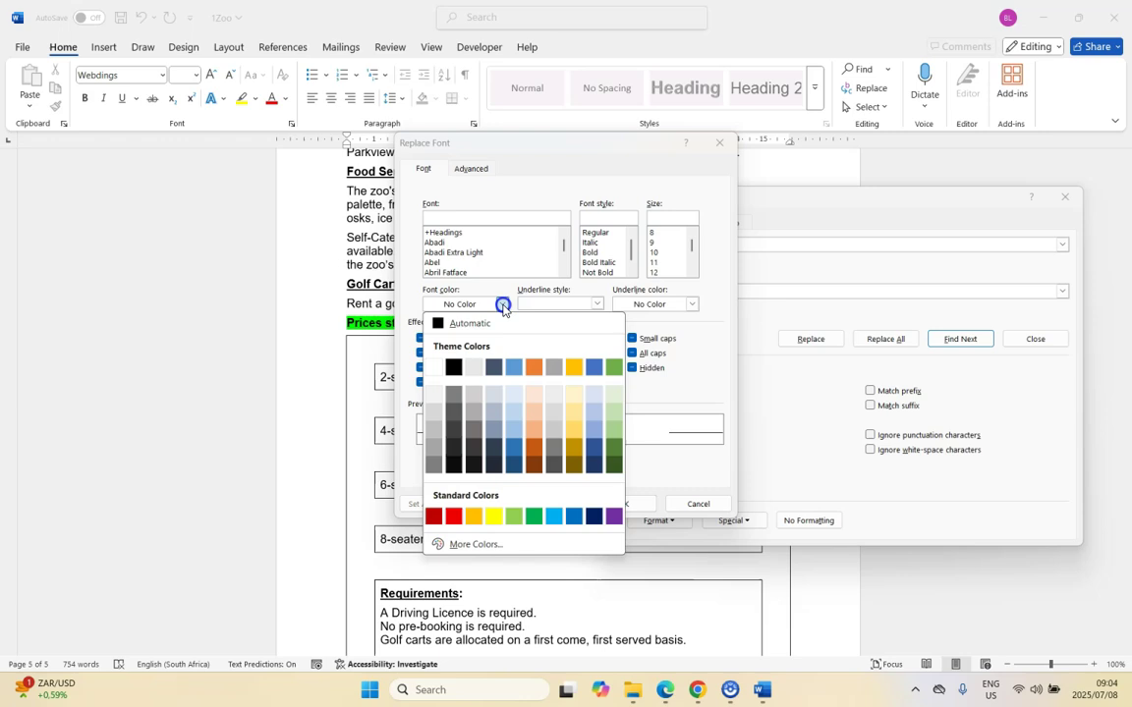
left_click(454, 517)
left_click(619, 503)
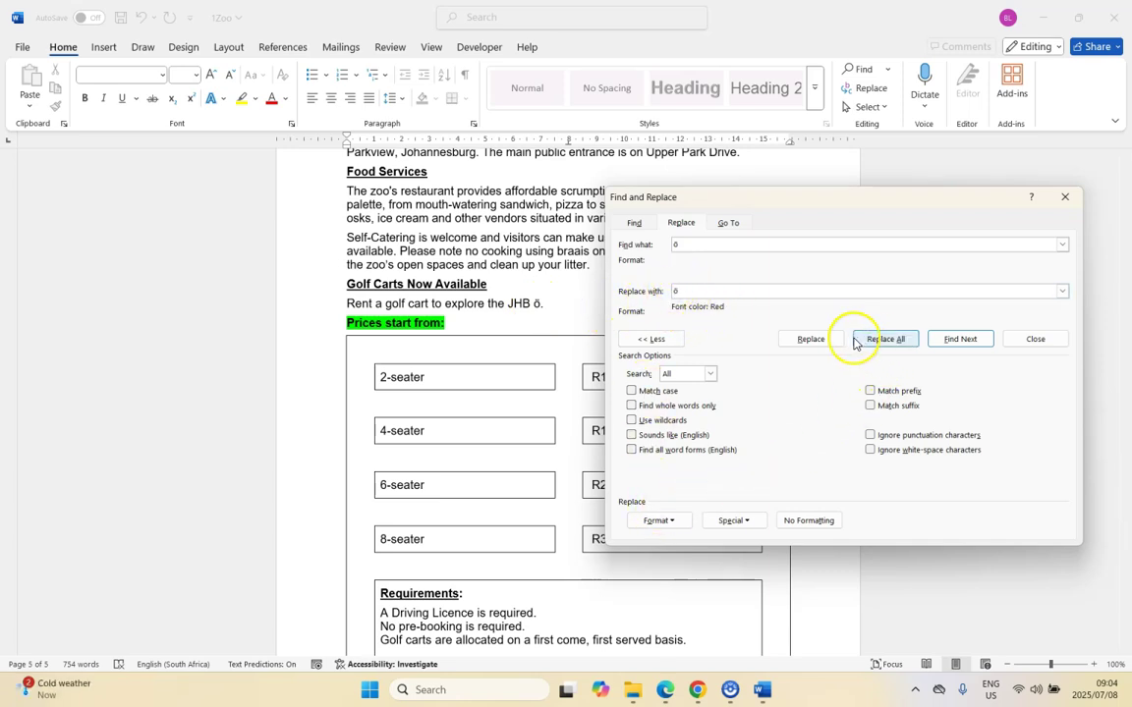
left_click(885, 338)
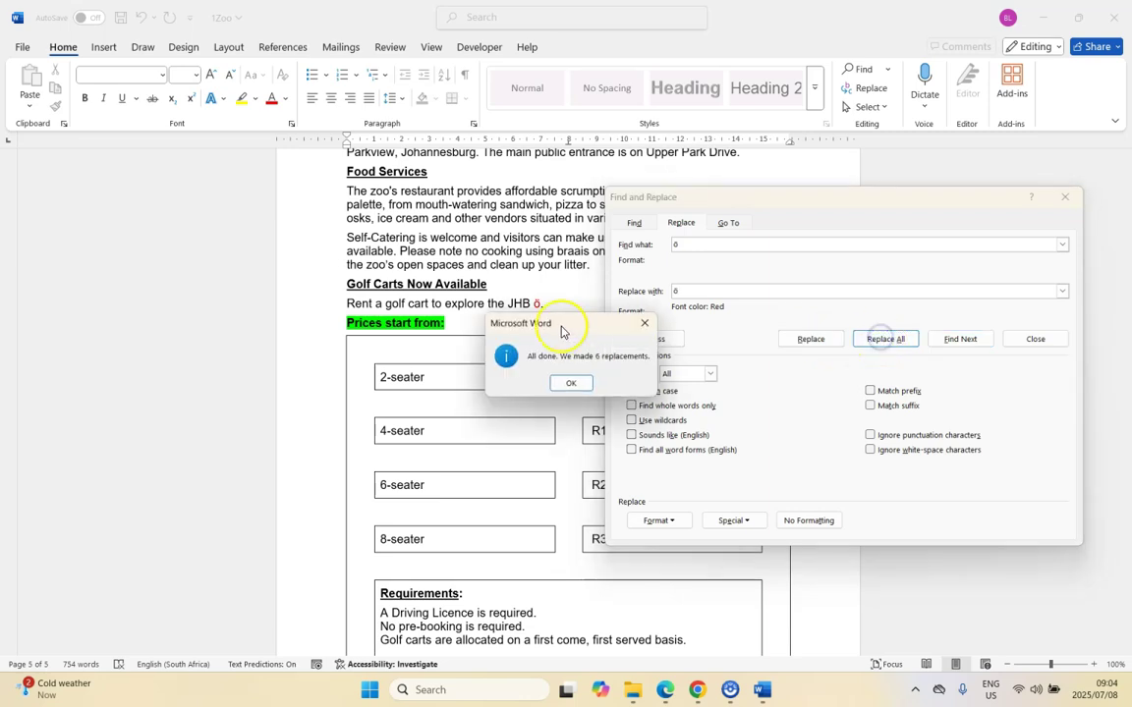
left_click(572, 384)
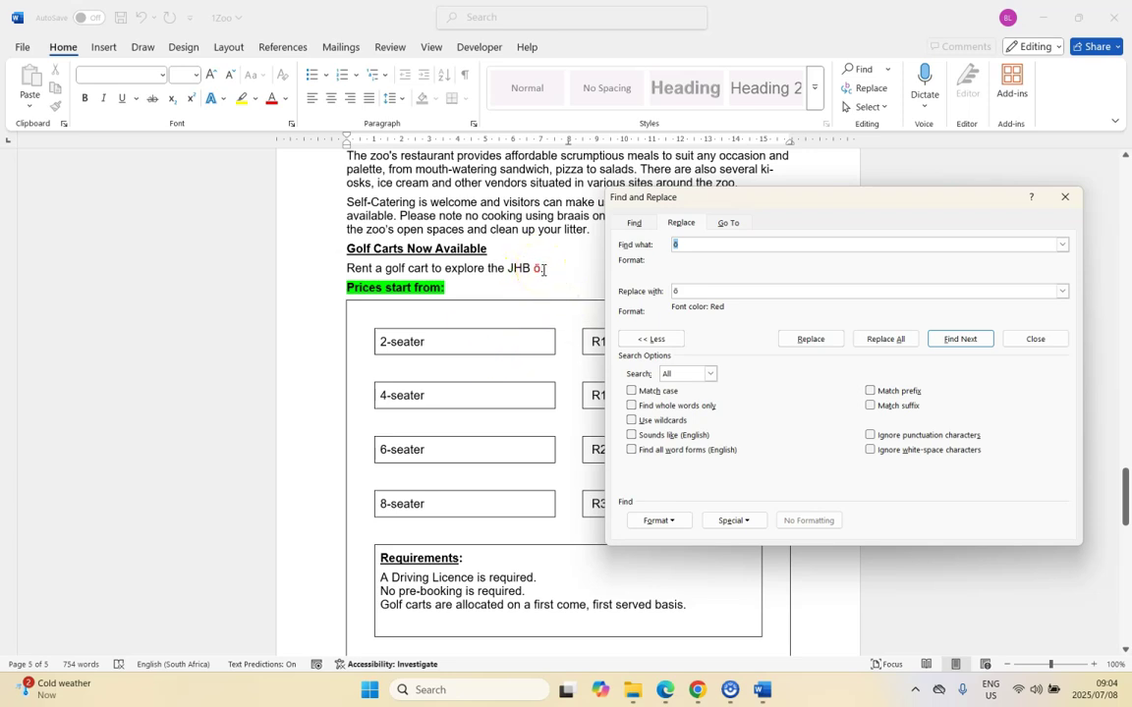
left_click(1065, 197)
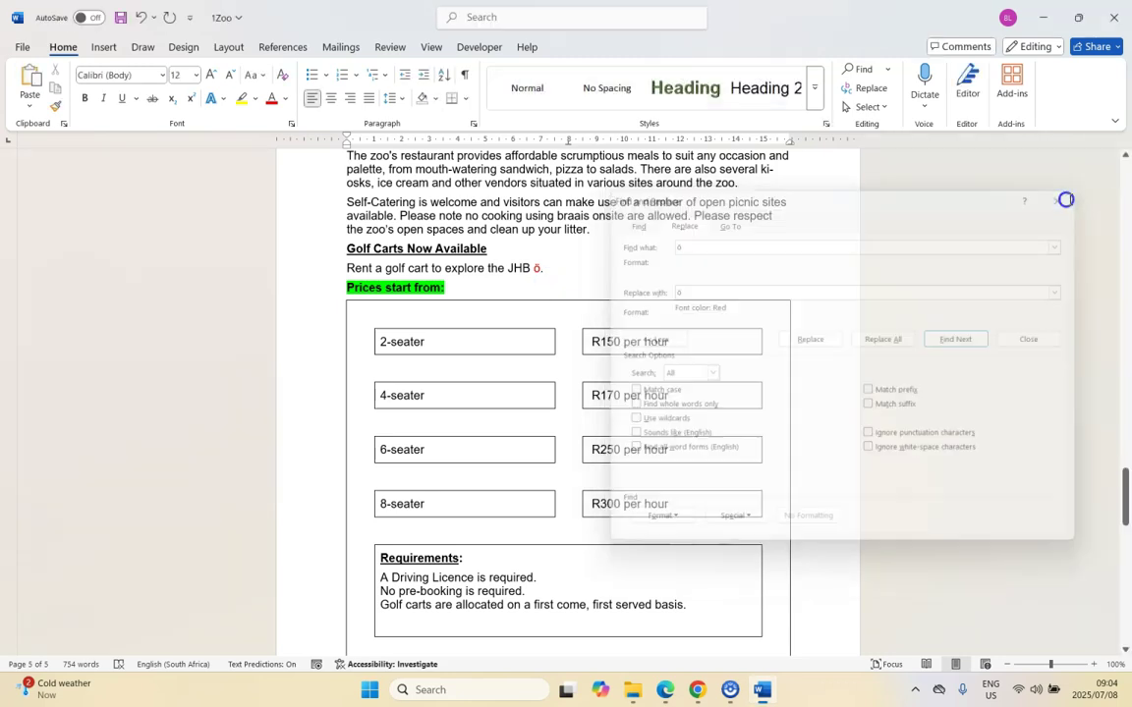
scroll(482, 377, "down", 4)
scroll(483, 377, "down", 10)
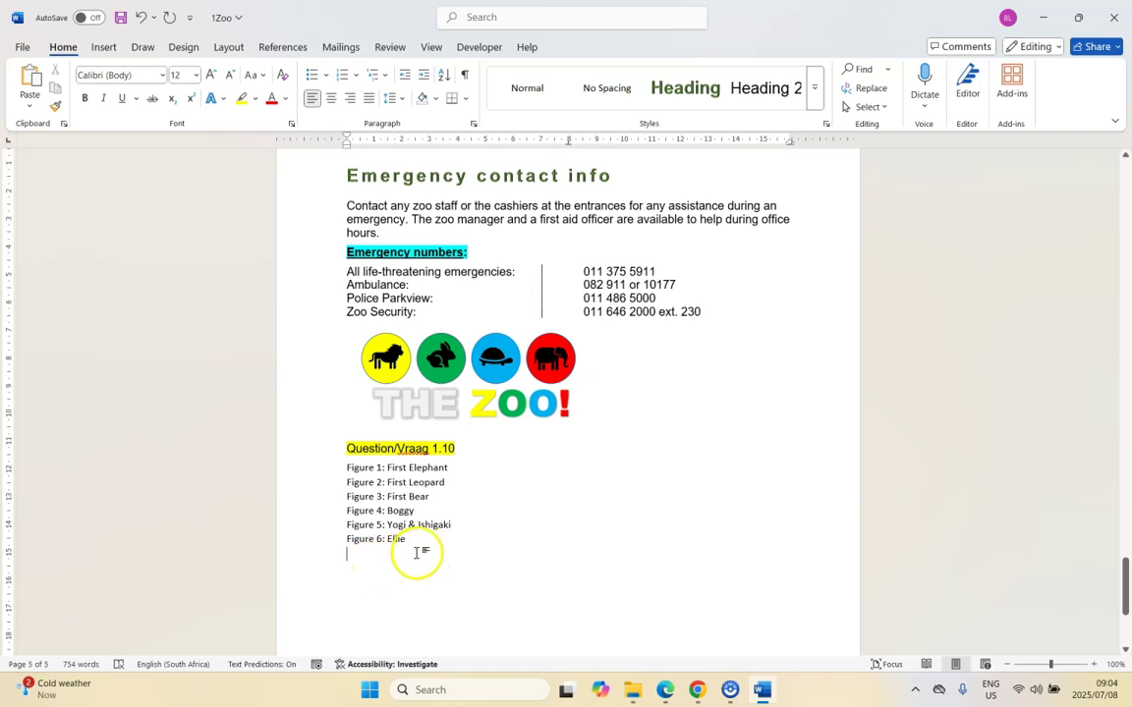
left_click(104, 47)
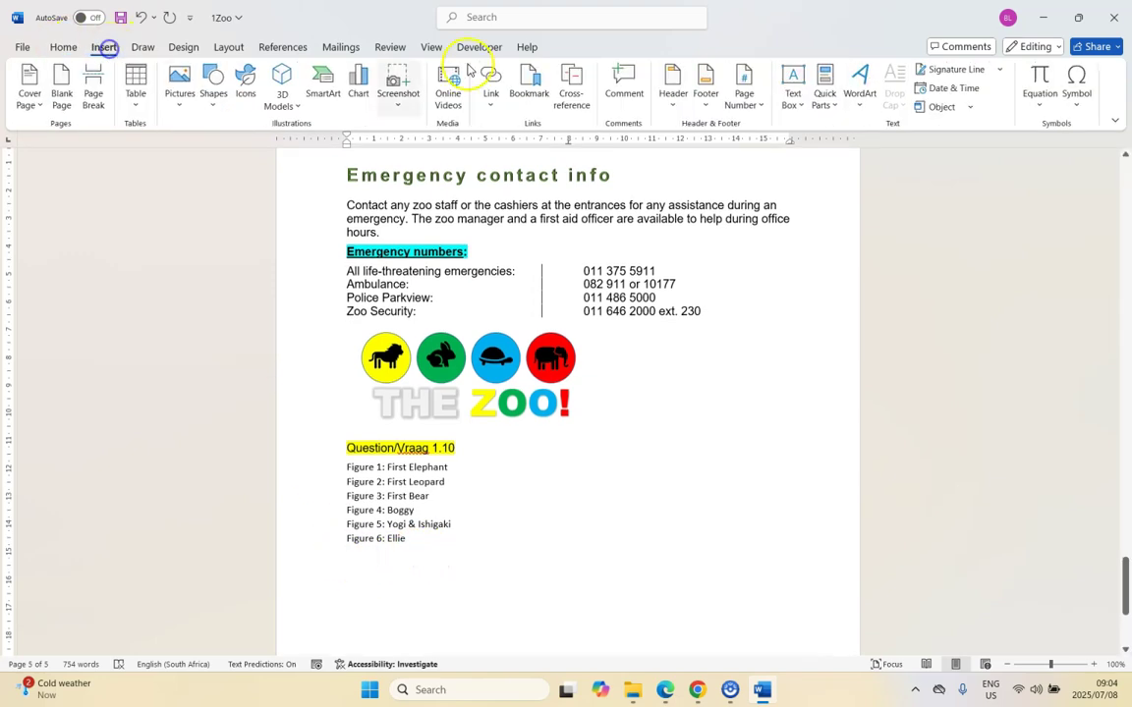
left_click(1076, 94)
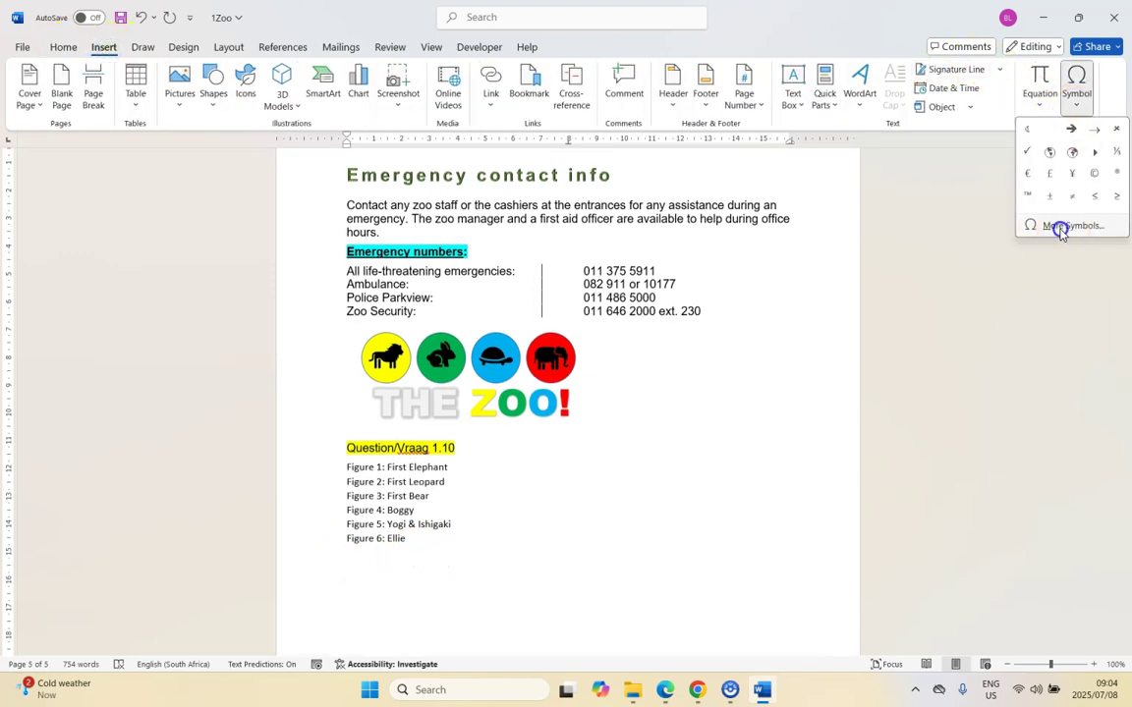
left_click(1060, 230)
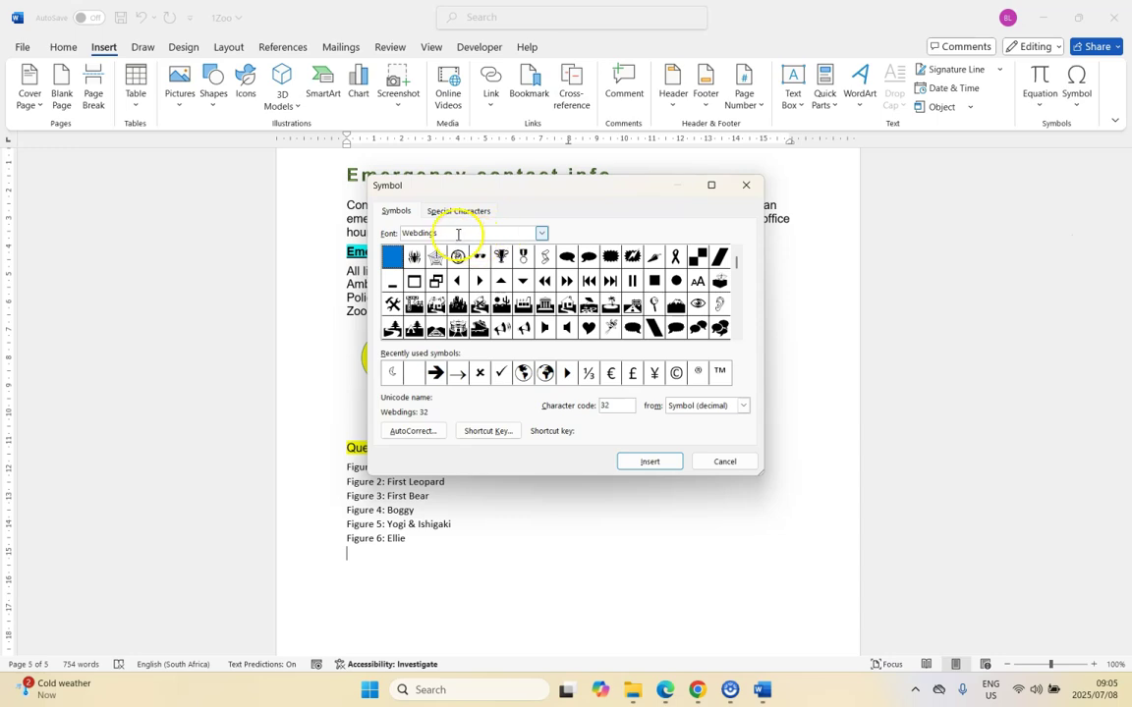
type("246")
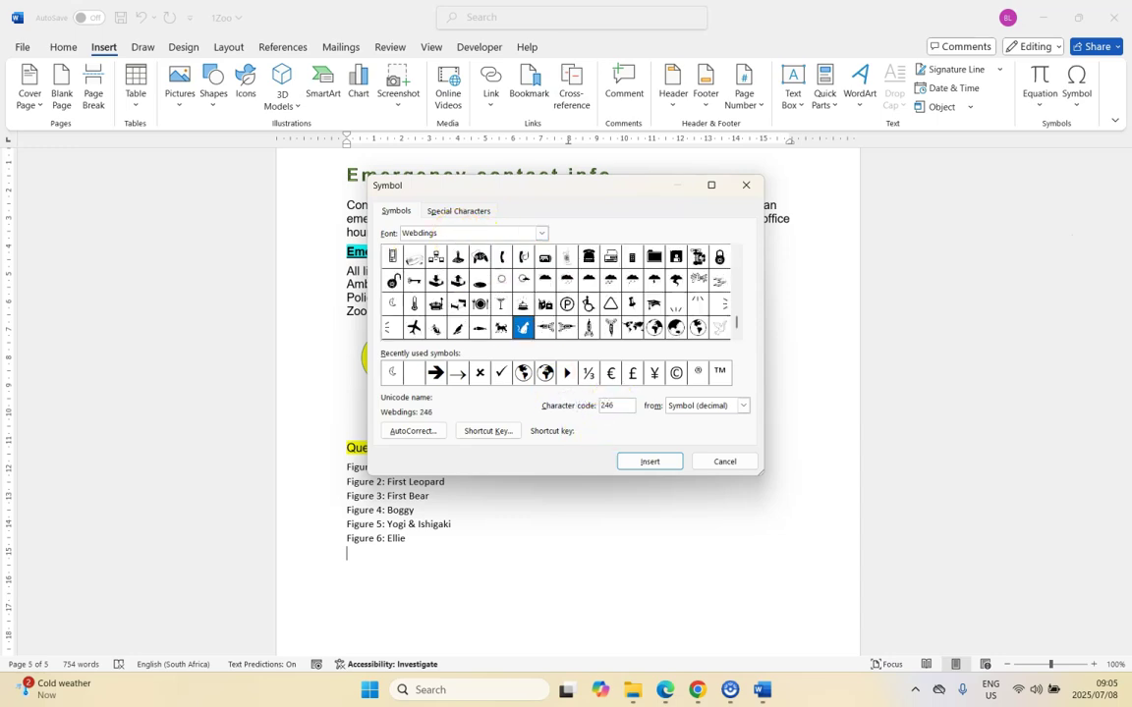
left_click(657, 462)
left_click(727, 463)
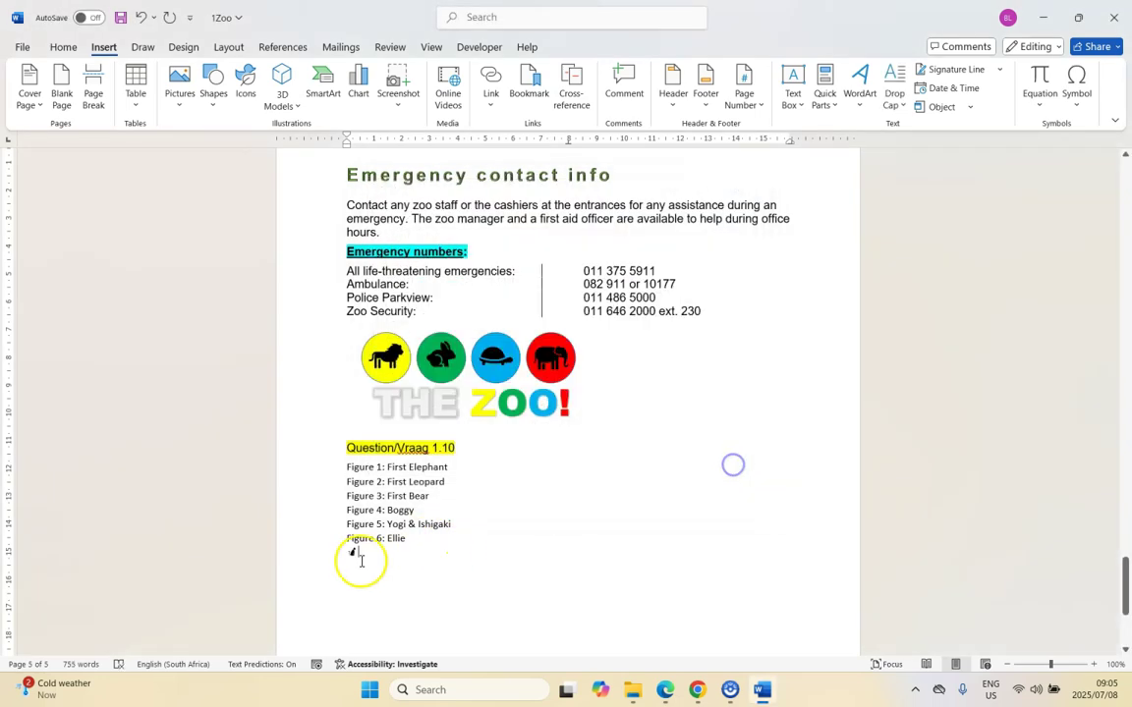
left_click_drag(349, 548, 356, 551)
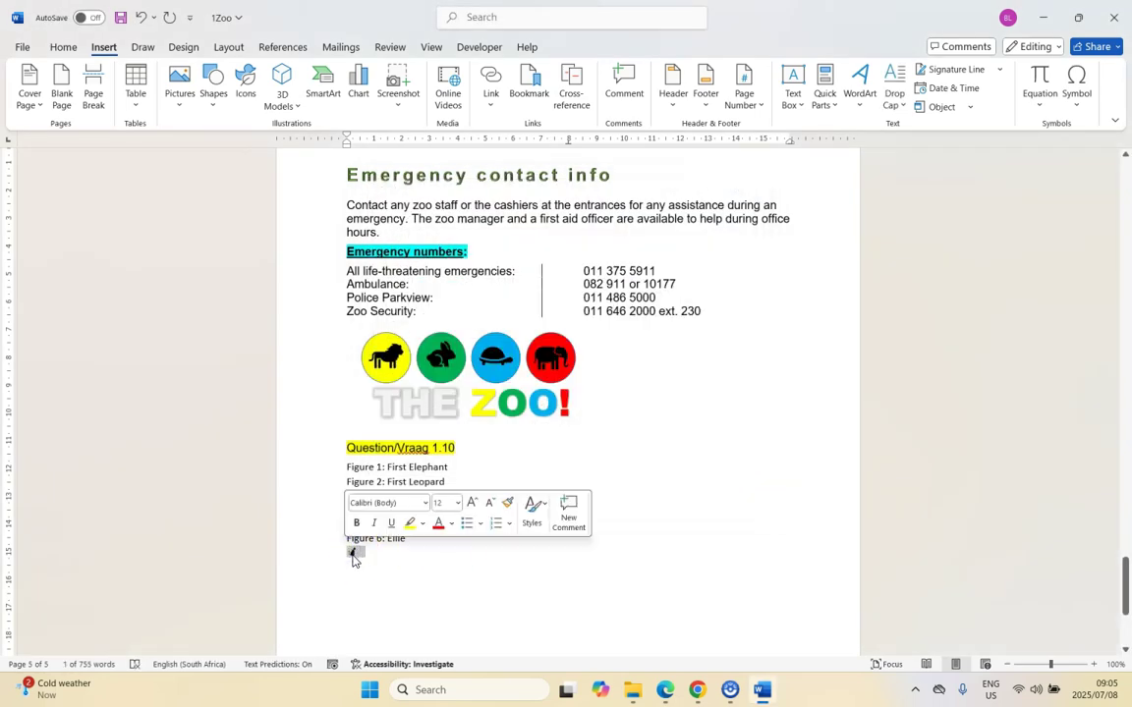
key("shift+Left")
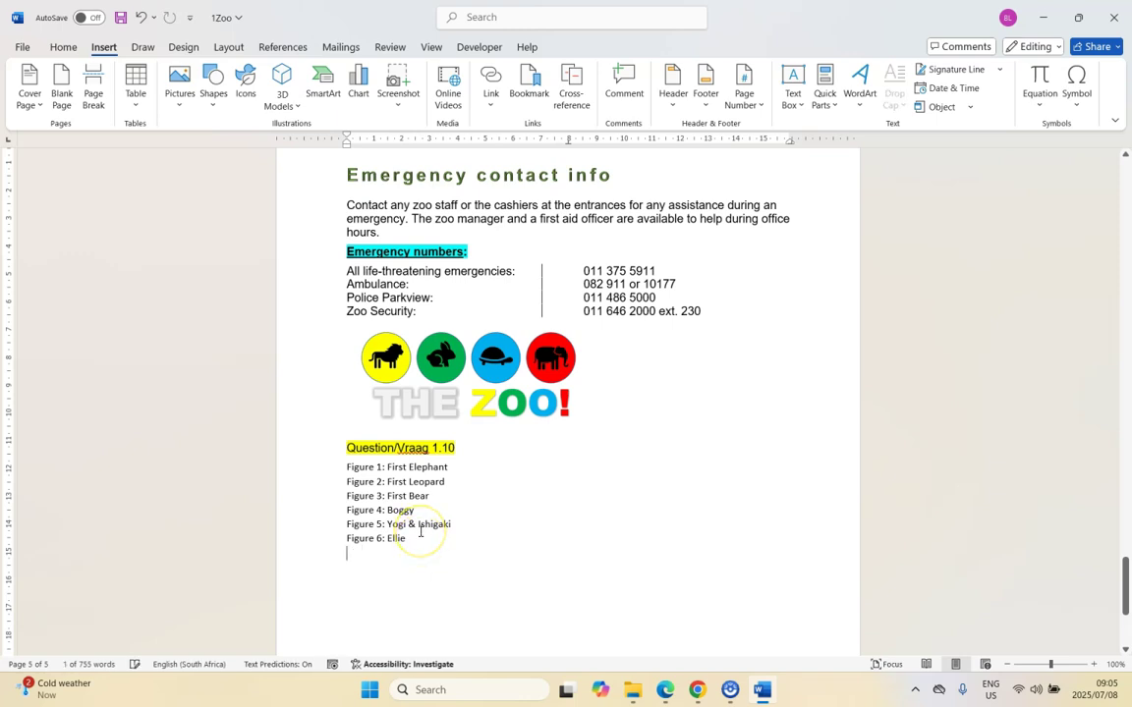
key("Delete")
- Reopen Find and Replace and select the Replace with field
left_click(65, 49)
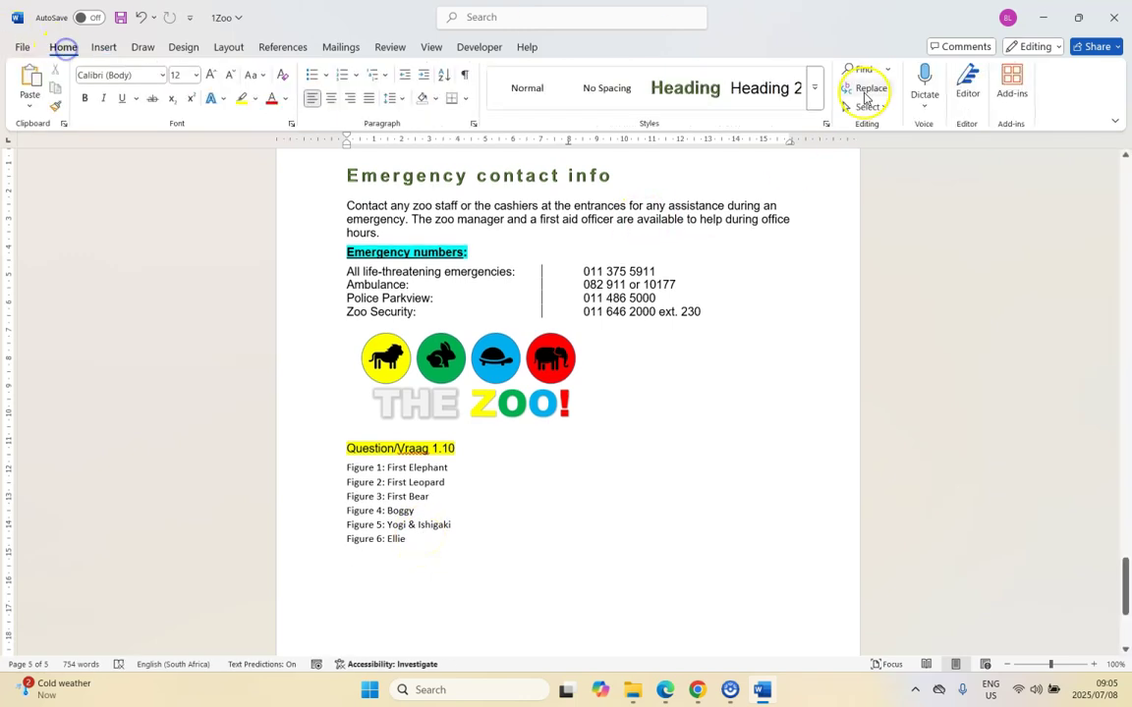
left_click(866, 89)
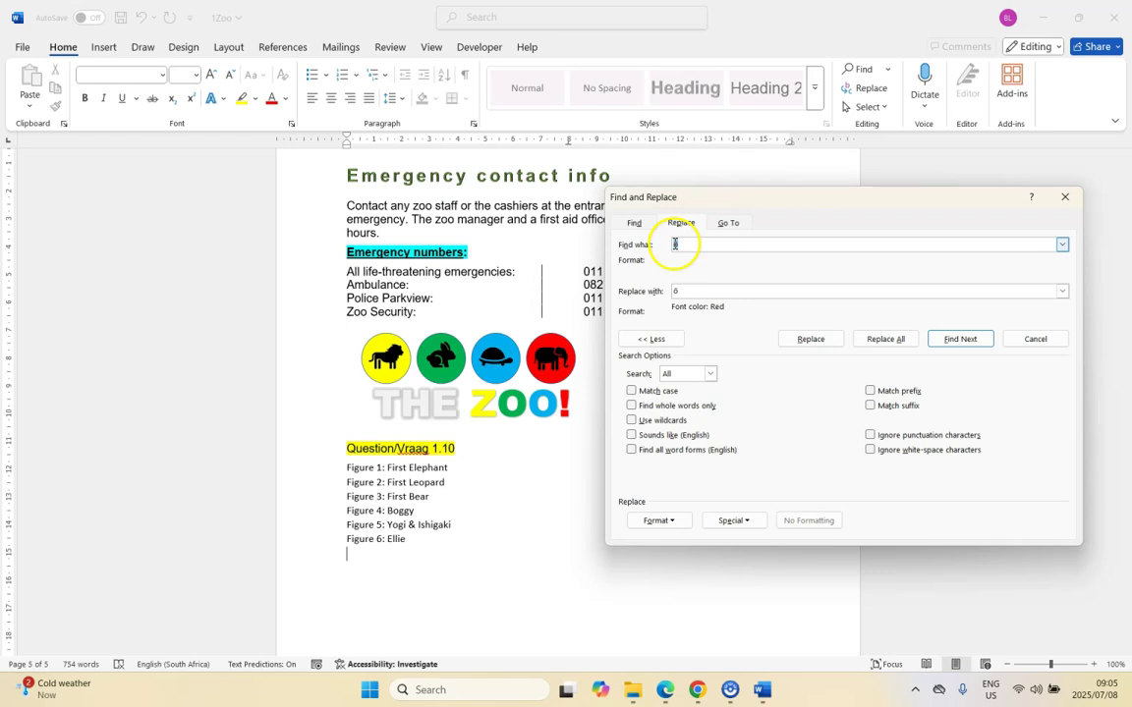
scroll(498, 278, "up", 10)
scroll(485, 290, "up", 5)
left_click(685, 290)
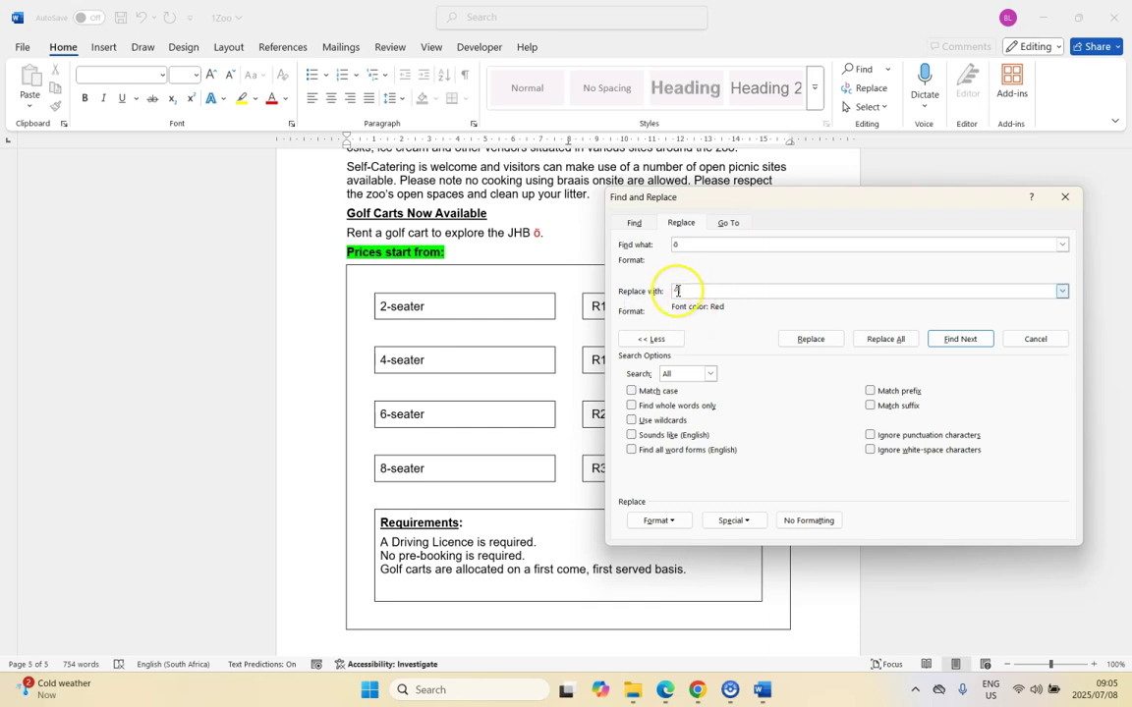
- Format the replacement as a red Webdings font
left_click(673, 521)
left_click(664, 538)
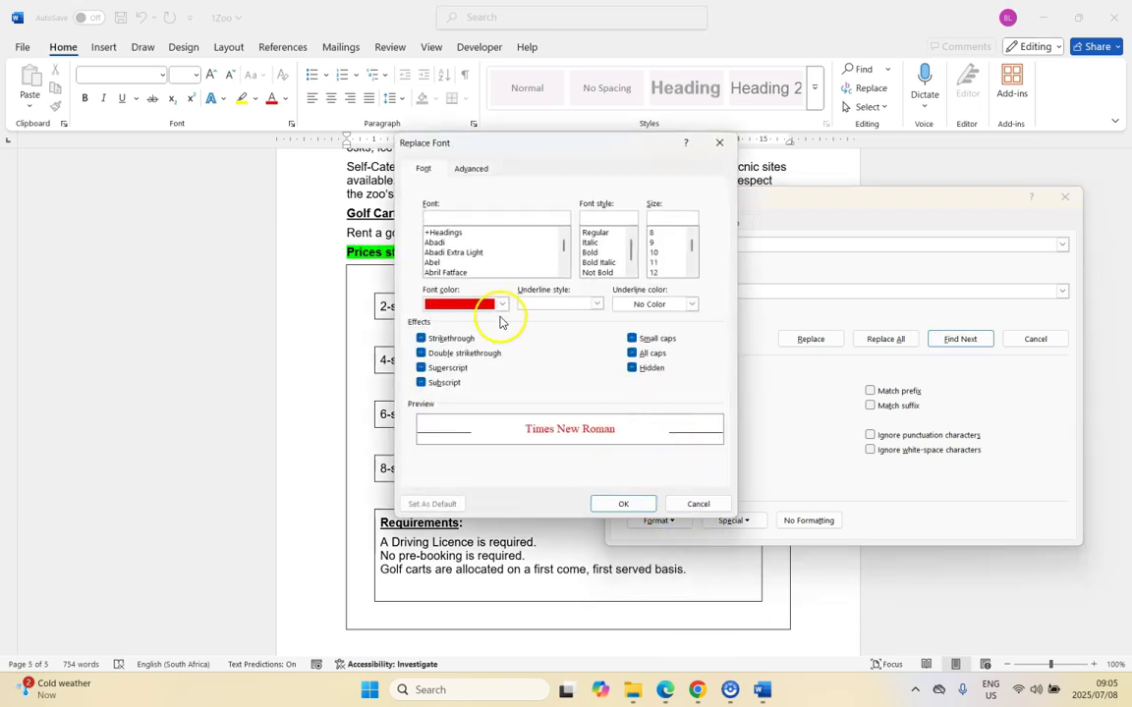
left_click(567, 245)
left_click_drag(567, 245, 567, 263)
scroll(507, 265, "up", 5)
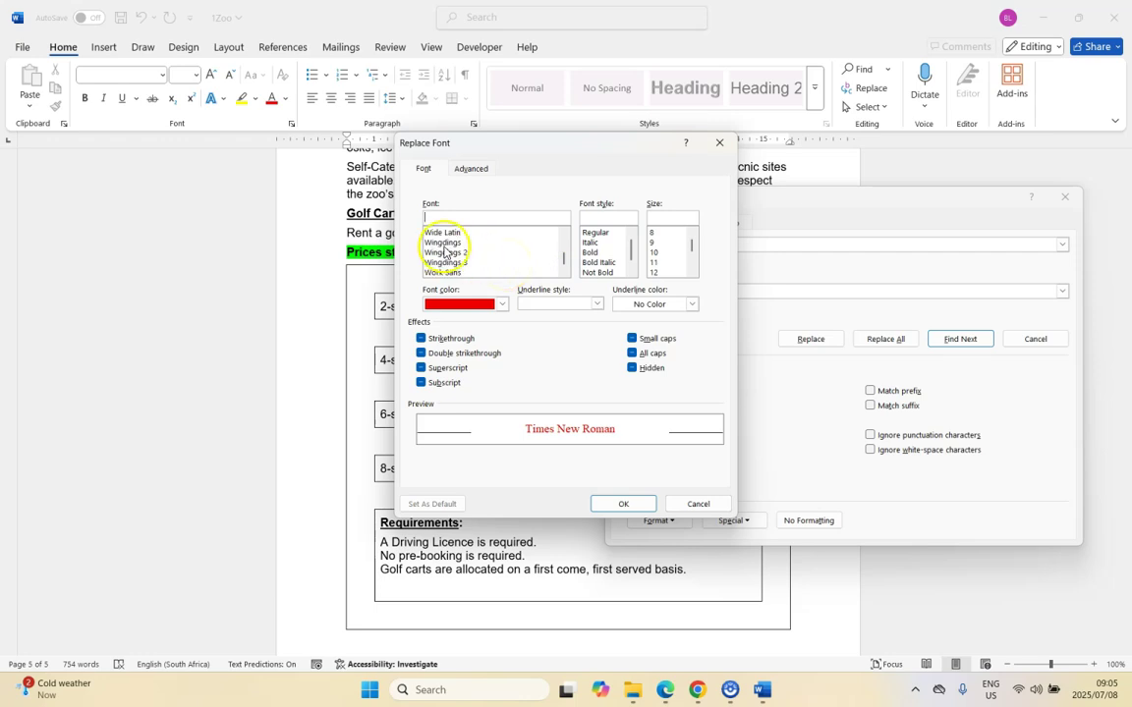
left_click(458, 253)
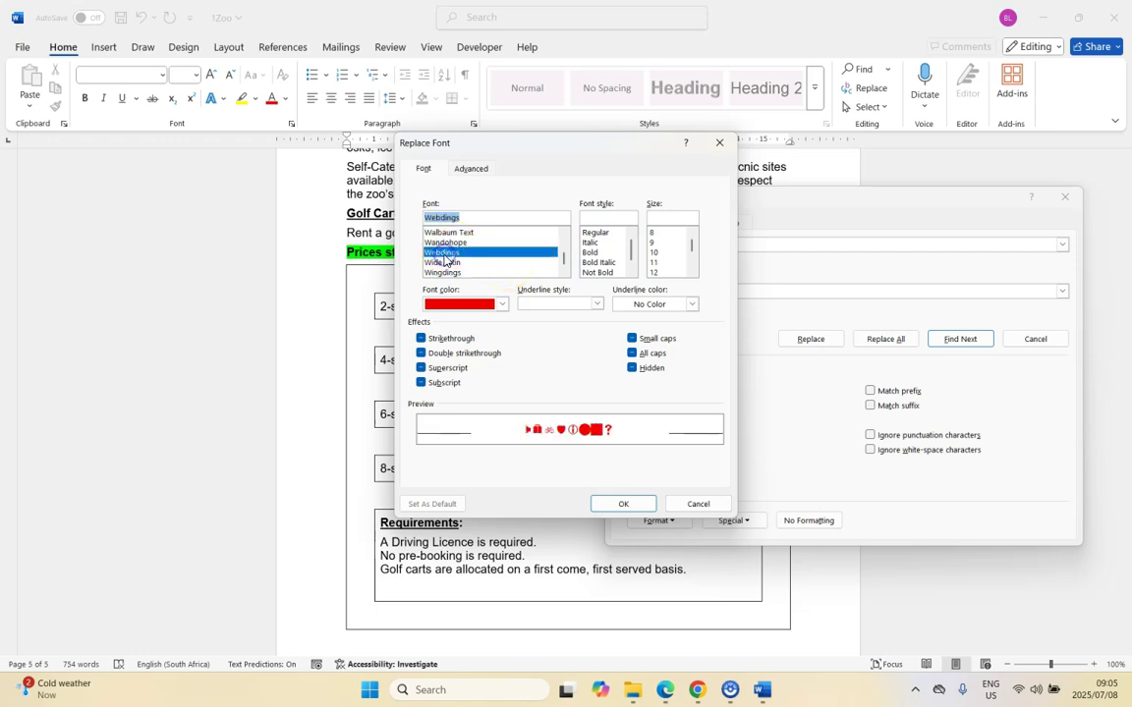
left_click(634, 503)
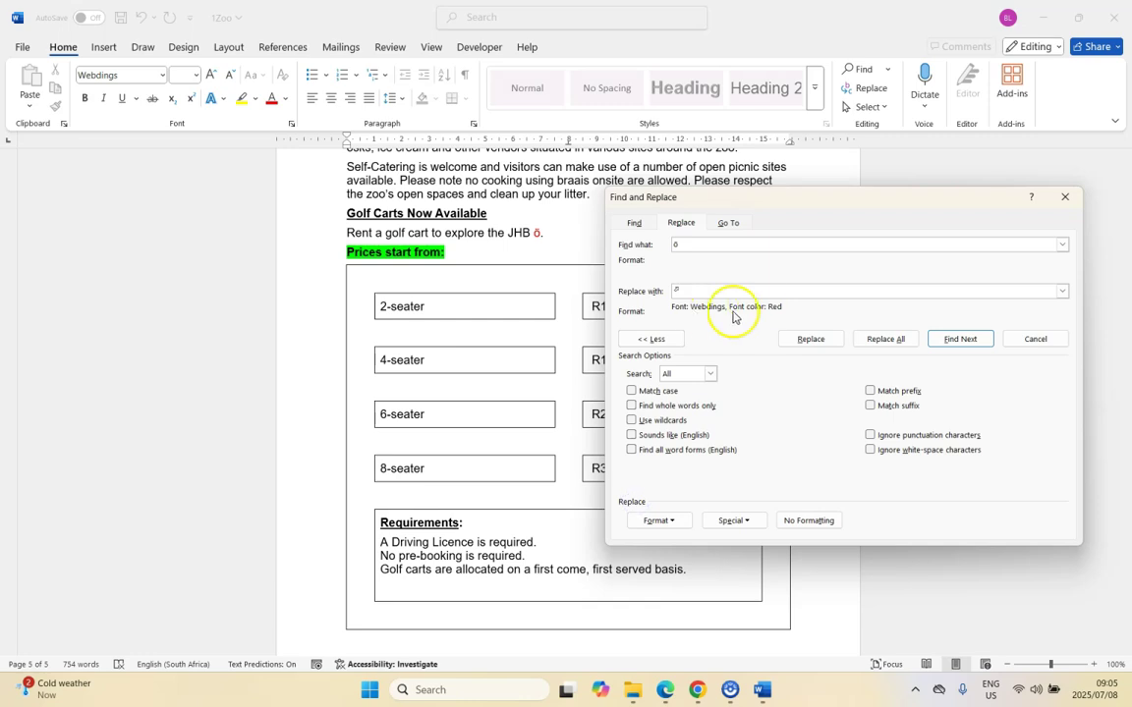
- Replace all six ö characters and close the Find and Replace dialog
left_click(885, 339)
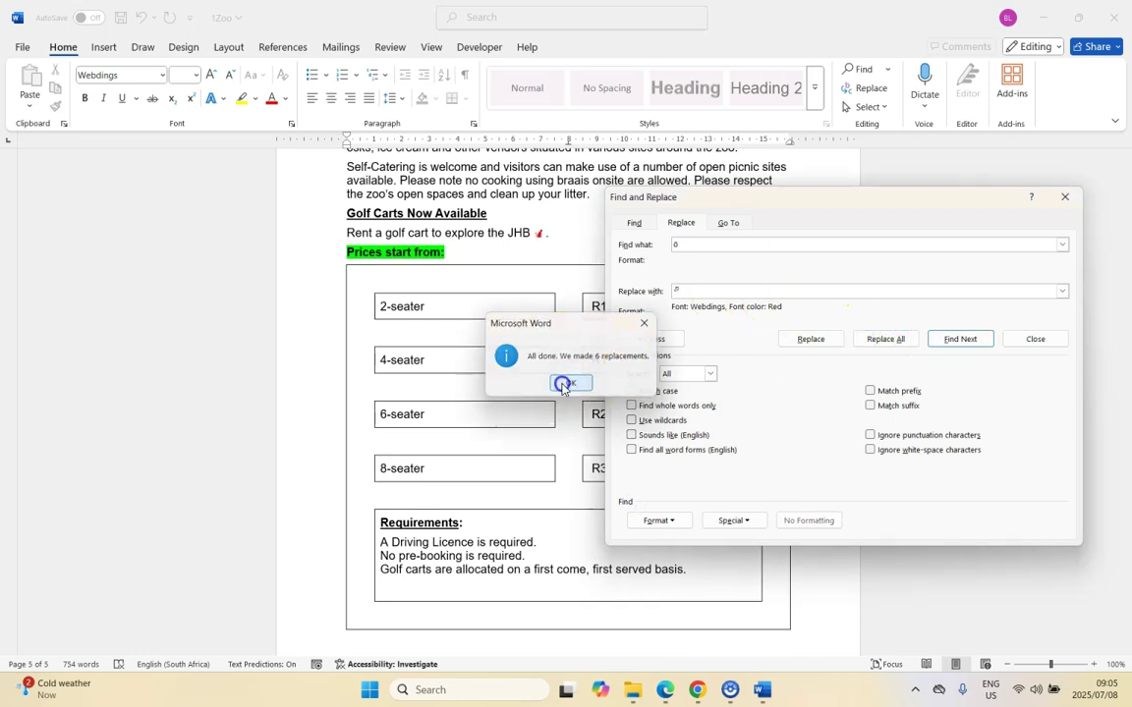
left_click(568, 384)
scroll(508, 374, "up", 10)
scroll(505, 374, "up", 5)
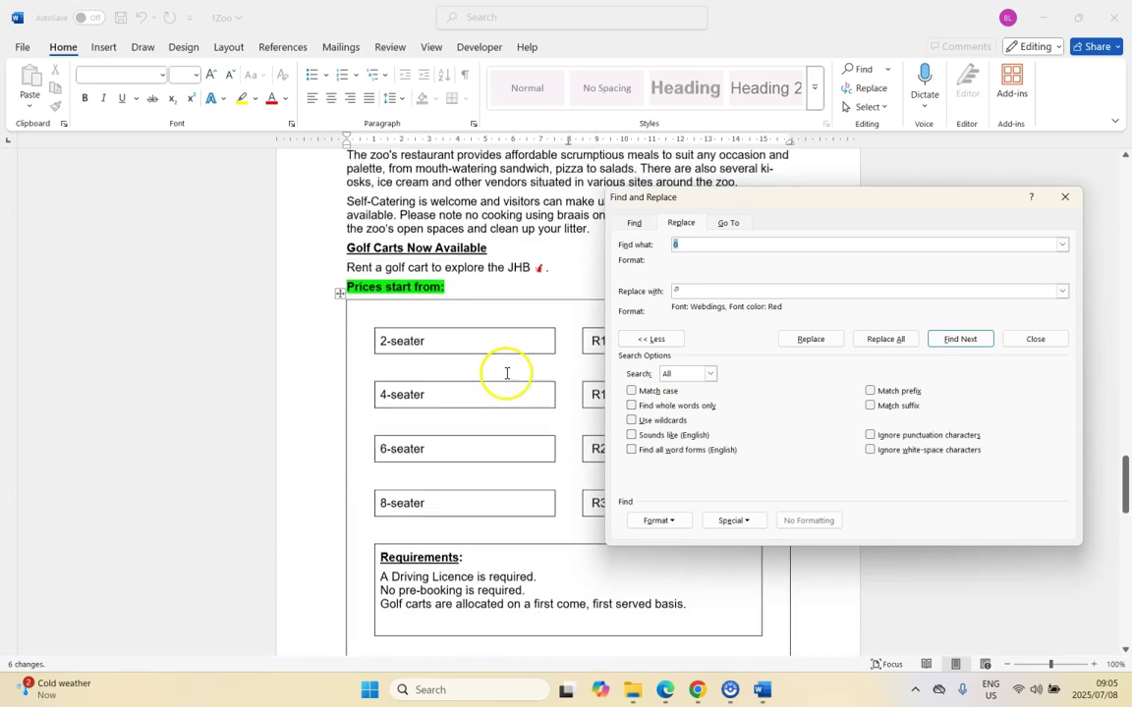
left_click(1066, 201)
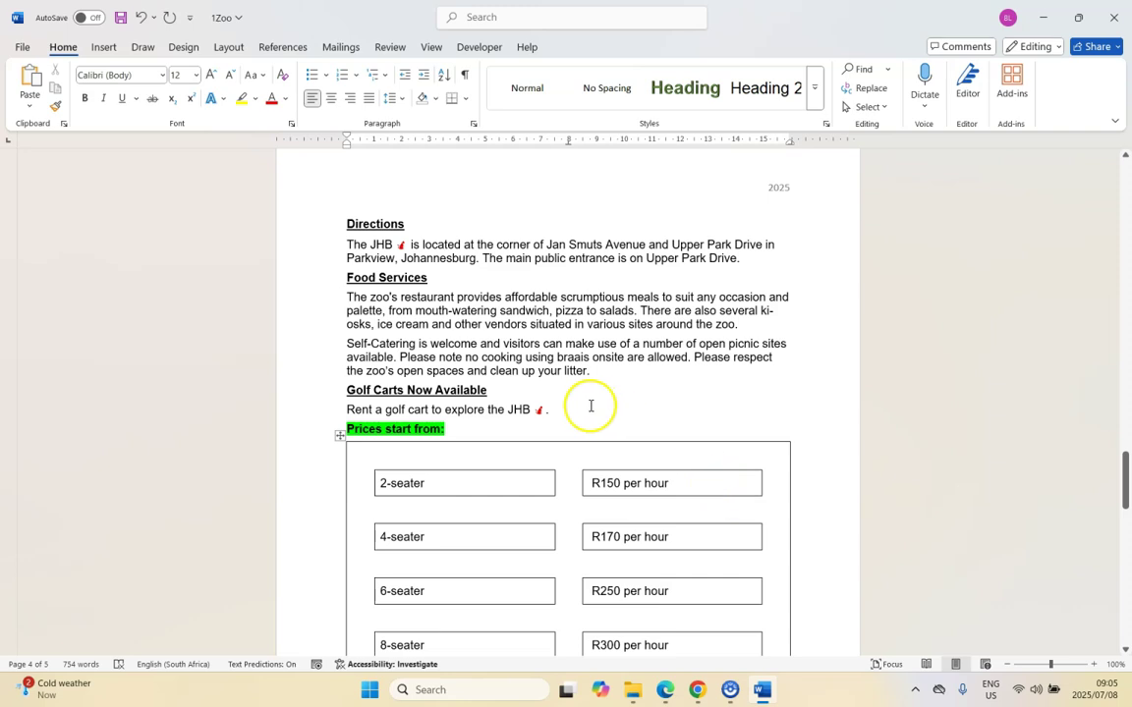
left_click(665, 691)
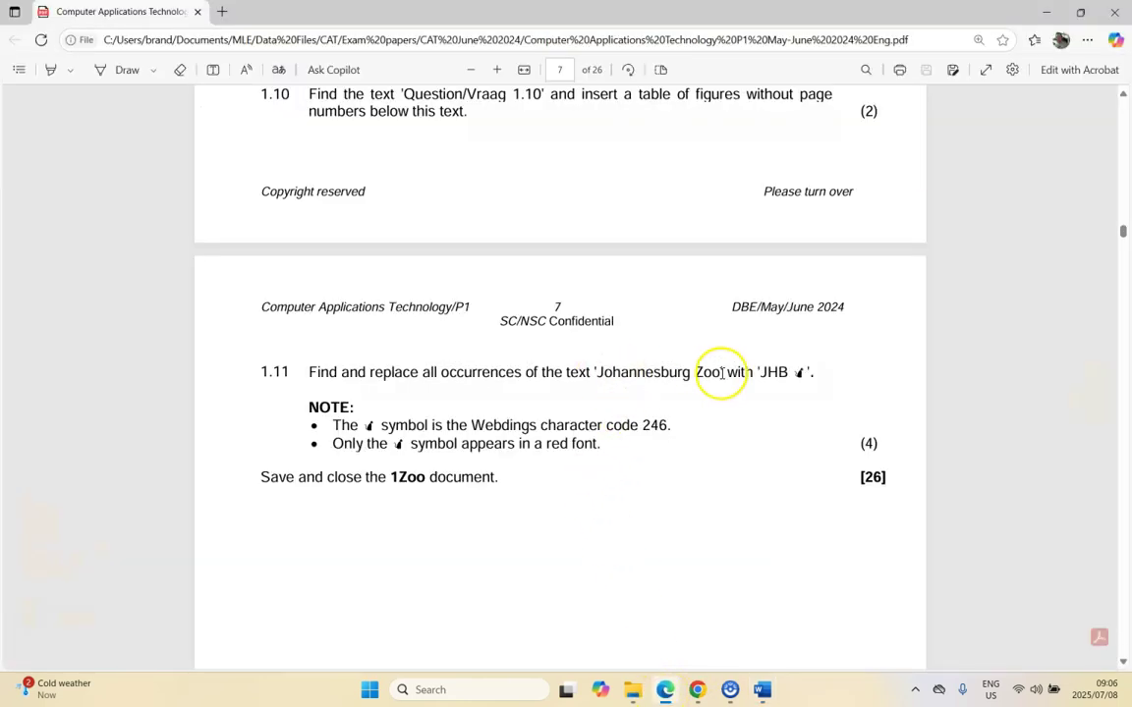
double_click(783, 371)
left_click(795, 384)
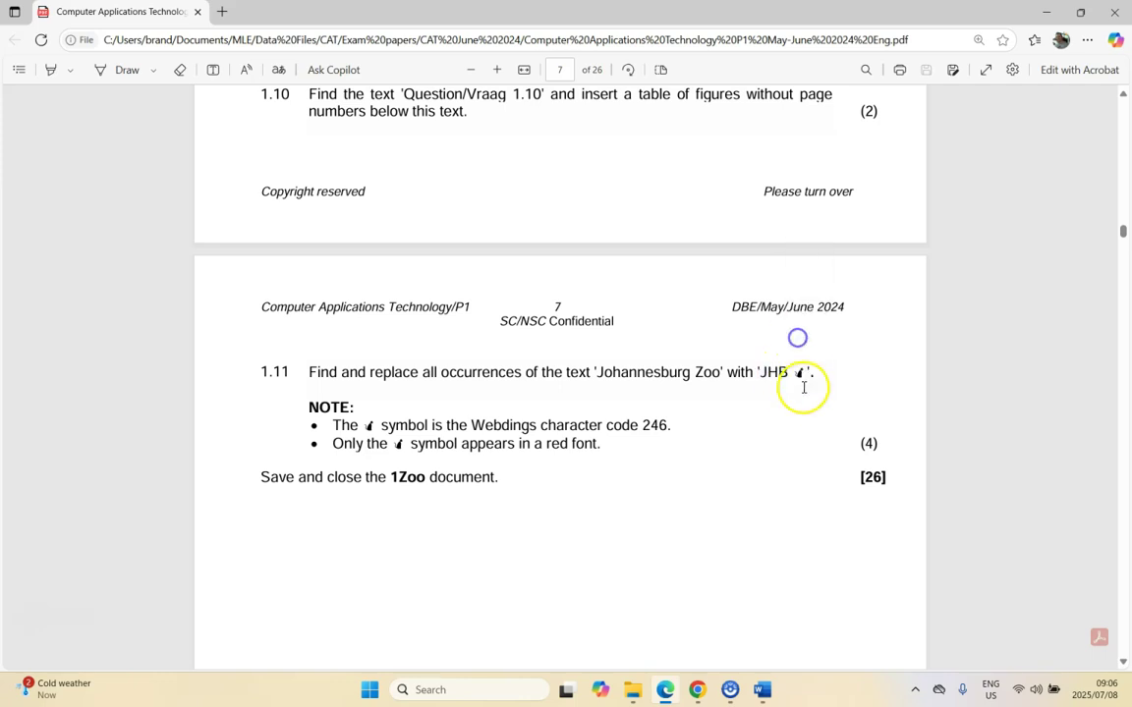
left_click_drag(795, 372, 797, 373)
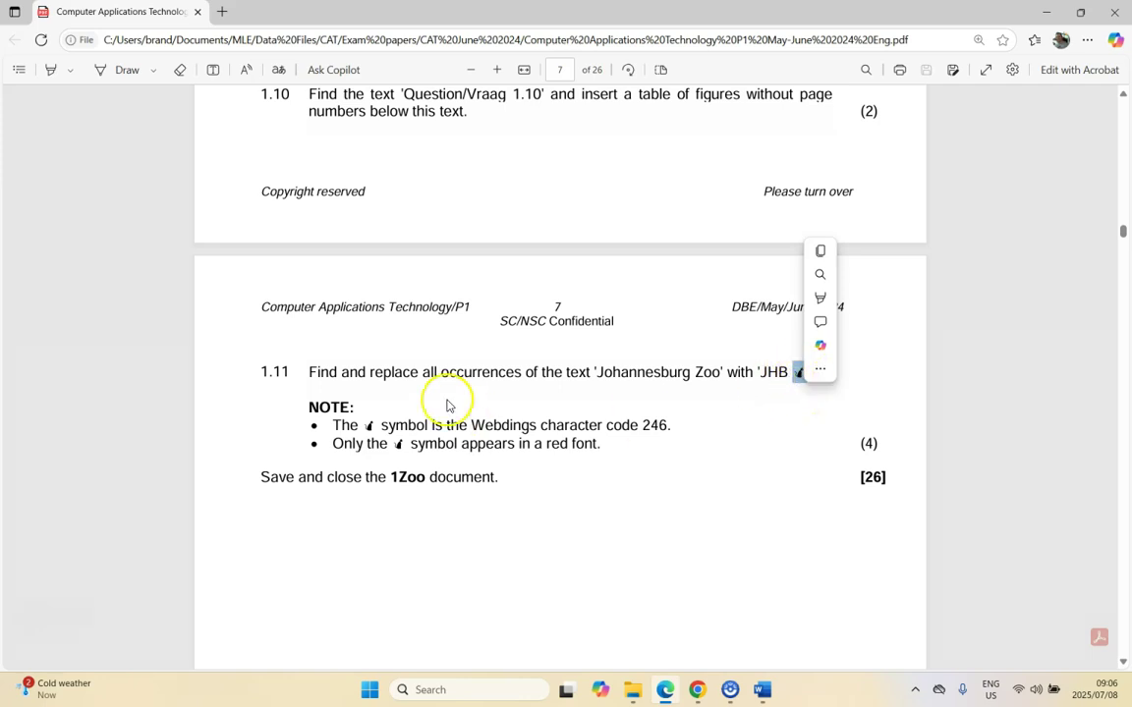
key("ctrl+c")
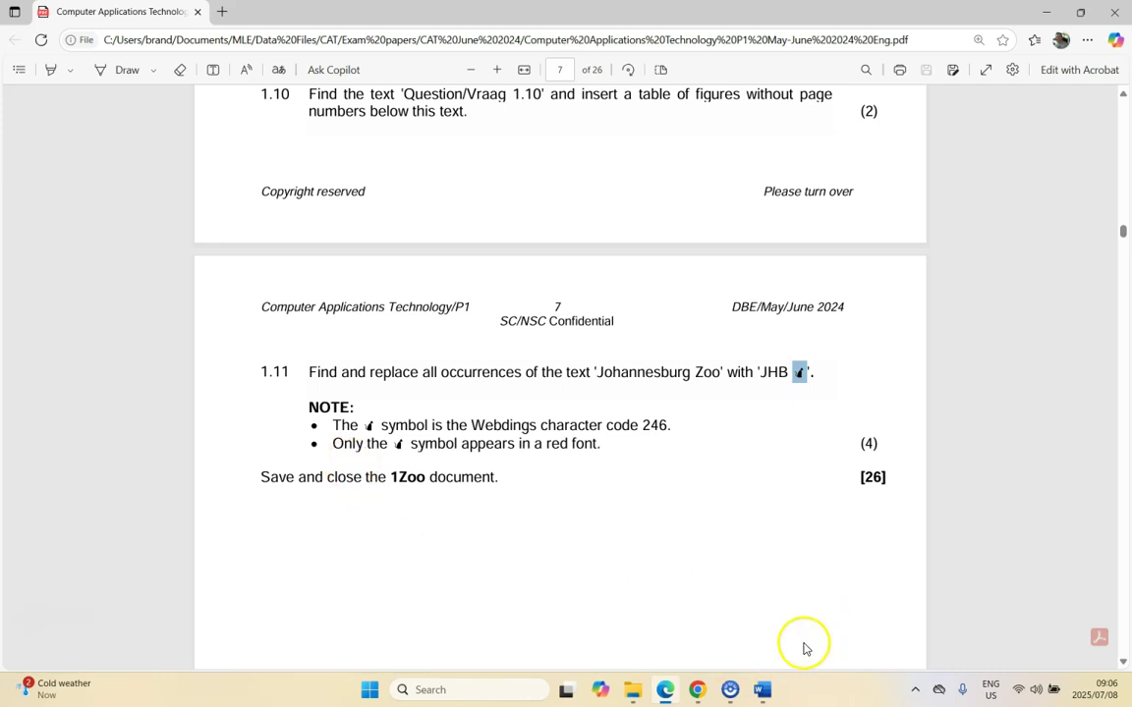
left_click(763, 689)
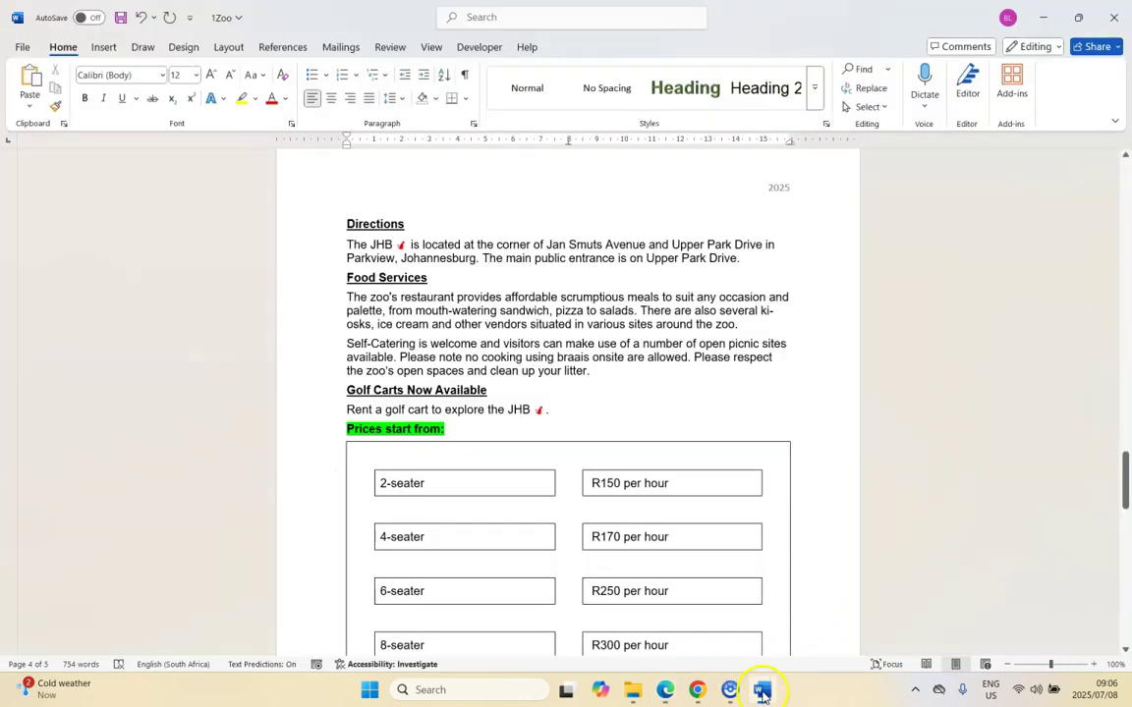
- Scroll through the 1Zoo document, then bring up question 1.11 in the exam PDF
left_click(105, 49)
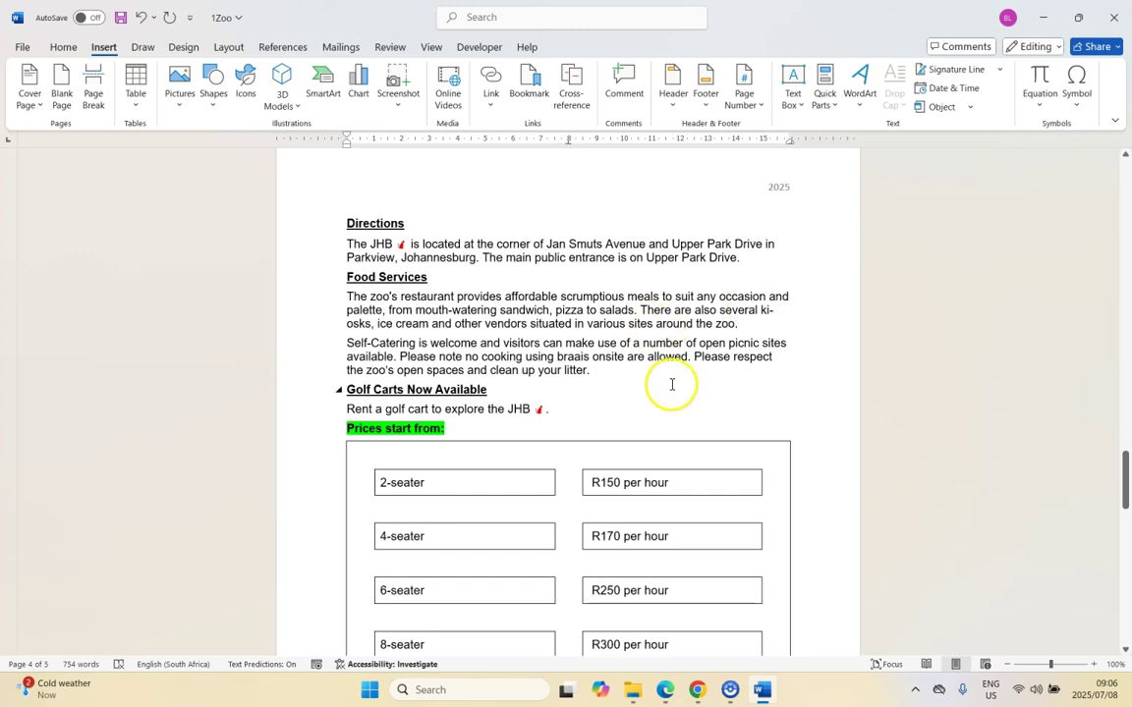
scroll(471, 380, "up", 3)
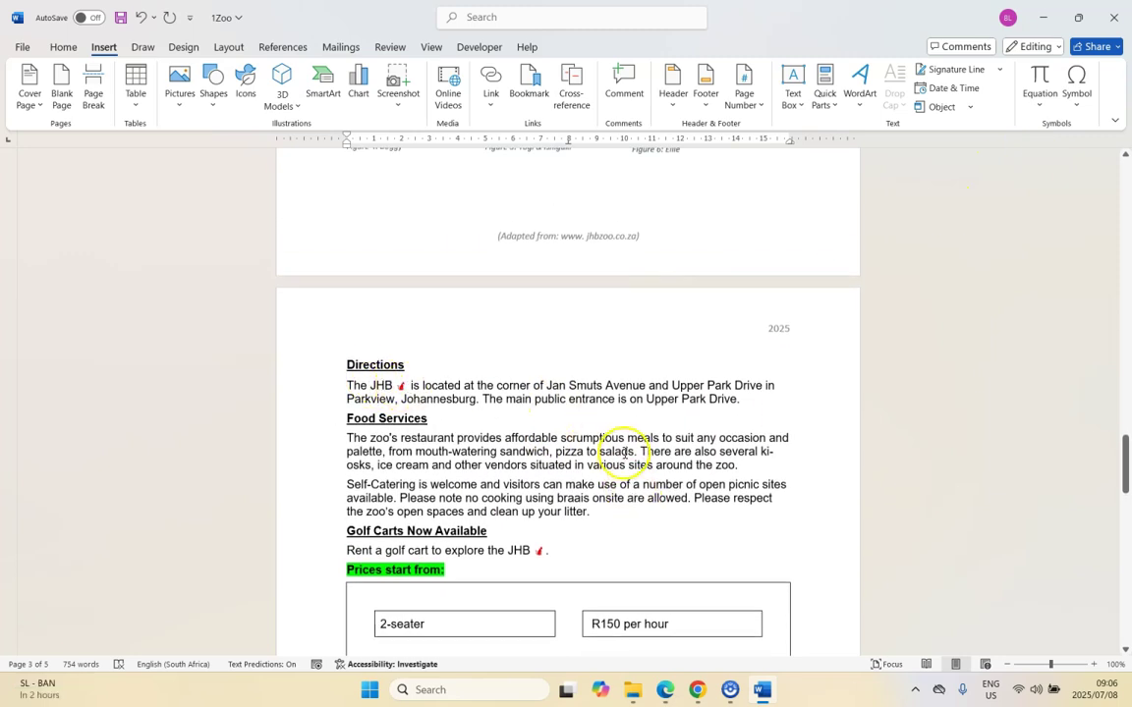
scroll(619, 450, "down", 5)
left_click(665, 690)
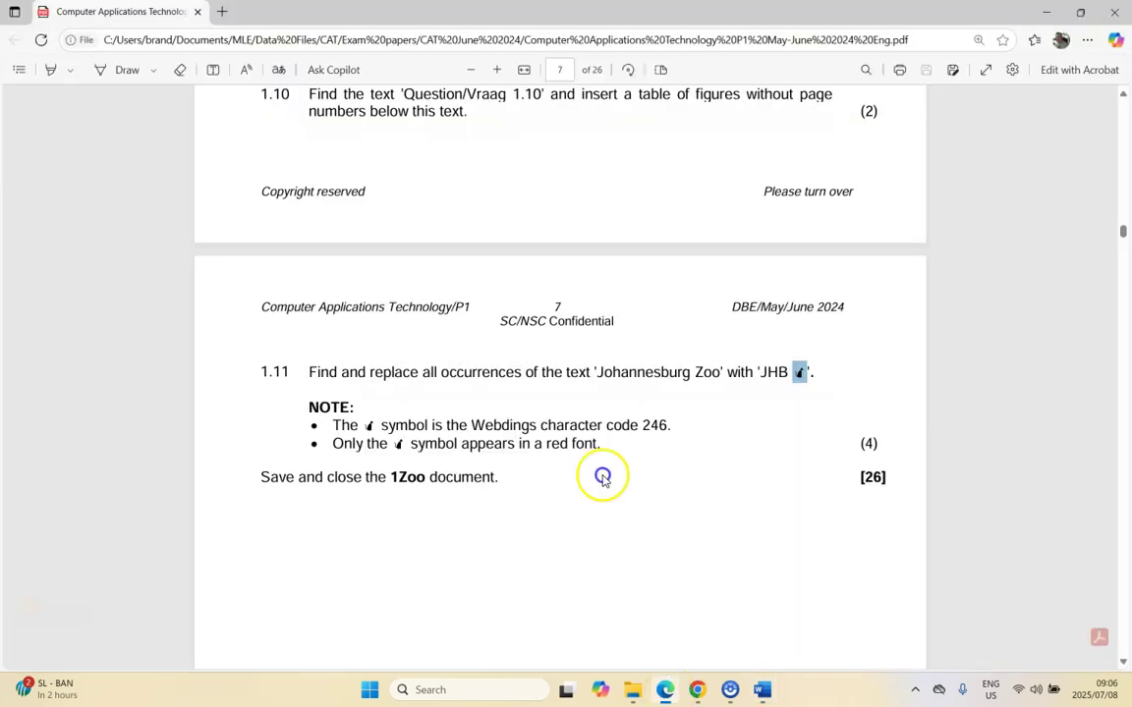